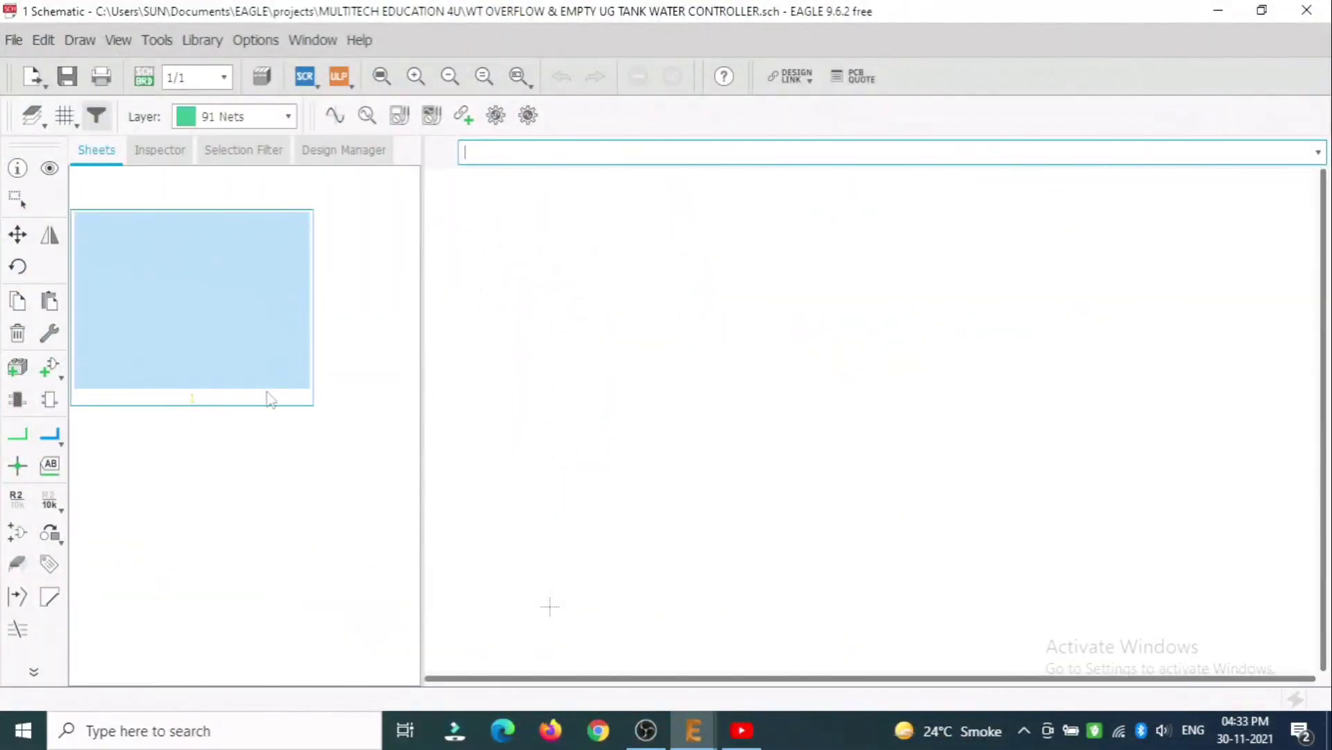
Search the part library for 'resistor'
left_click(47, 361)
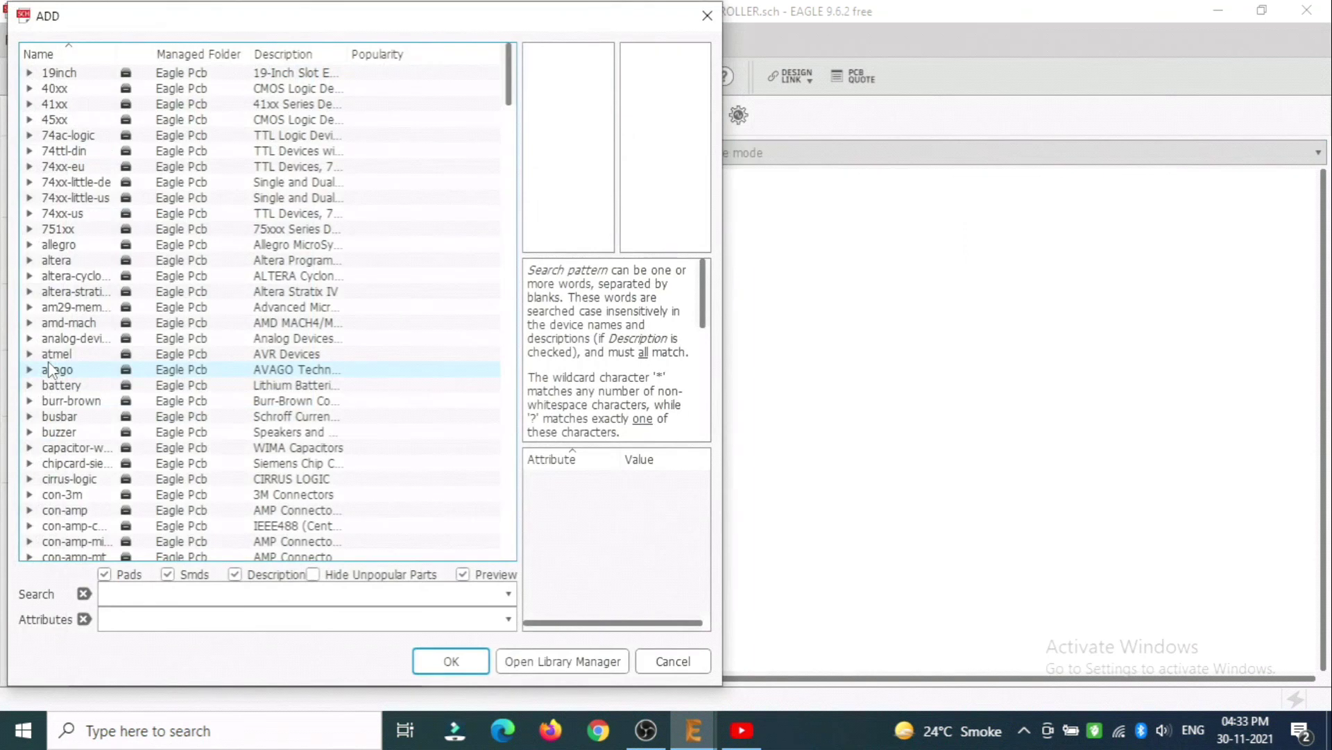
left_click_drag(48, 369, 525, 320)
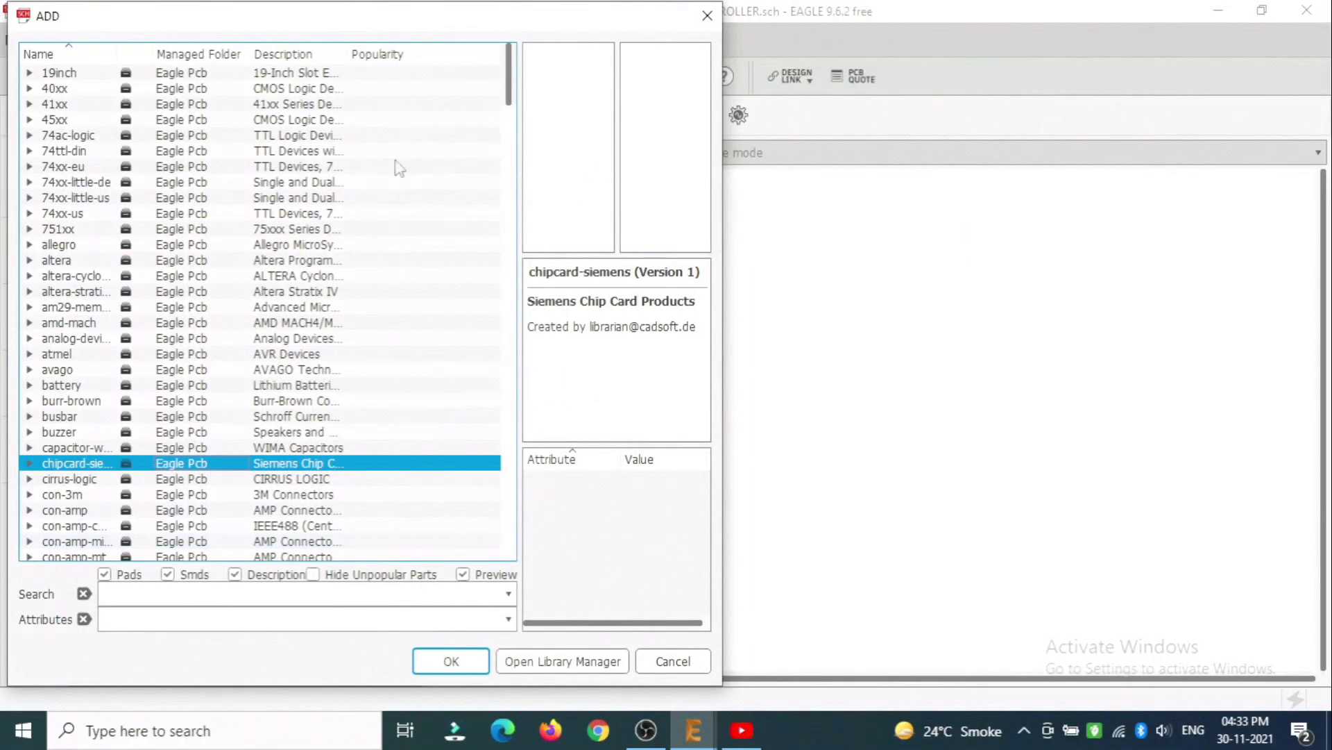
left_click(88, 214)
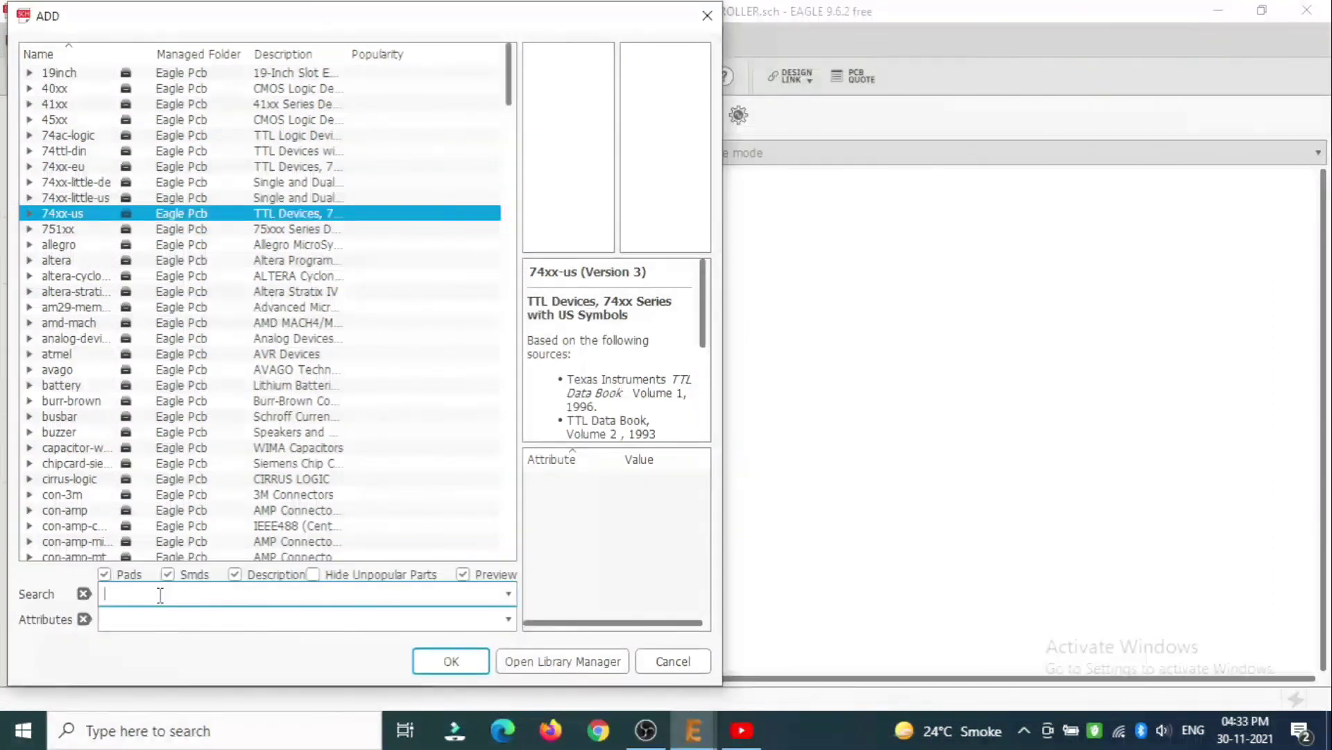
type("resistor")
left_click(451, 661)
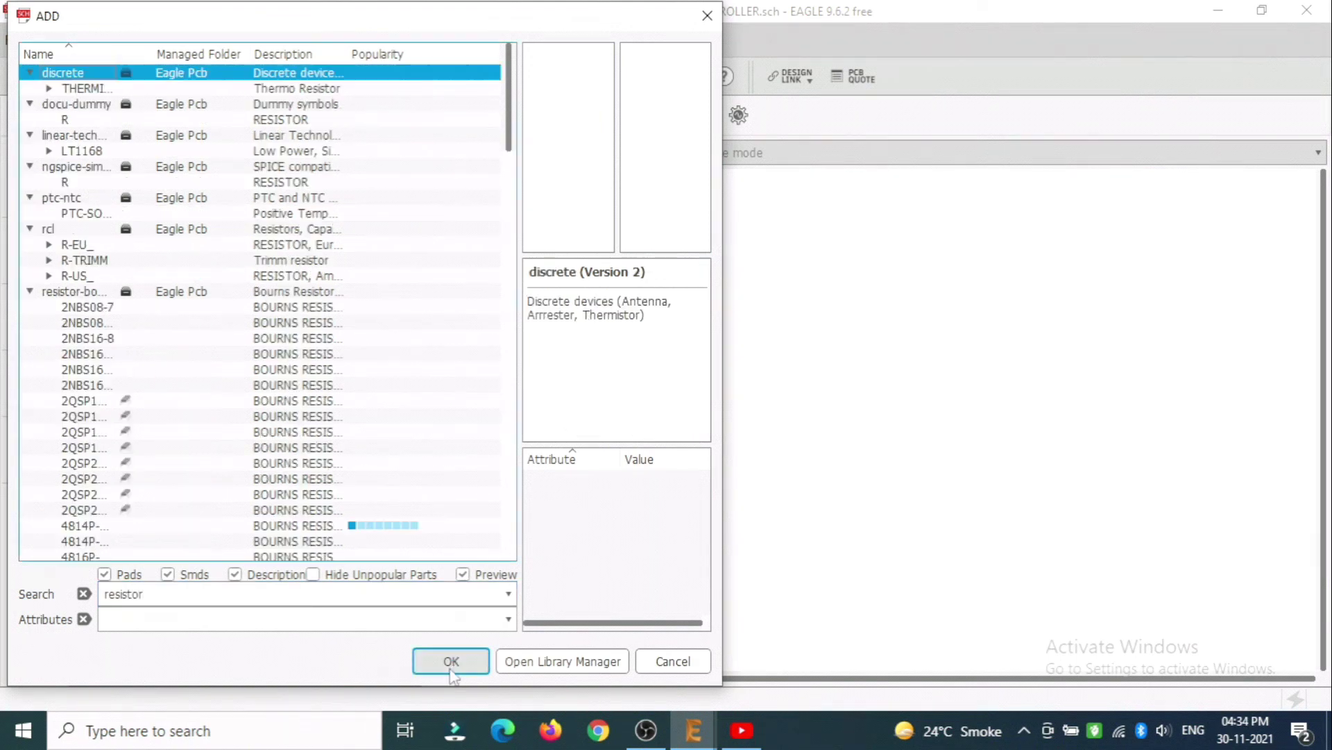
Choose the rcl R-US_ resistor with the 0207/12 package for placement
left_click(30, 229)
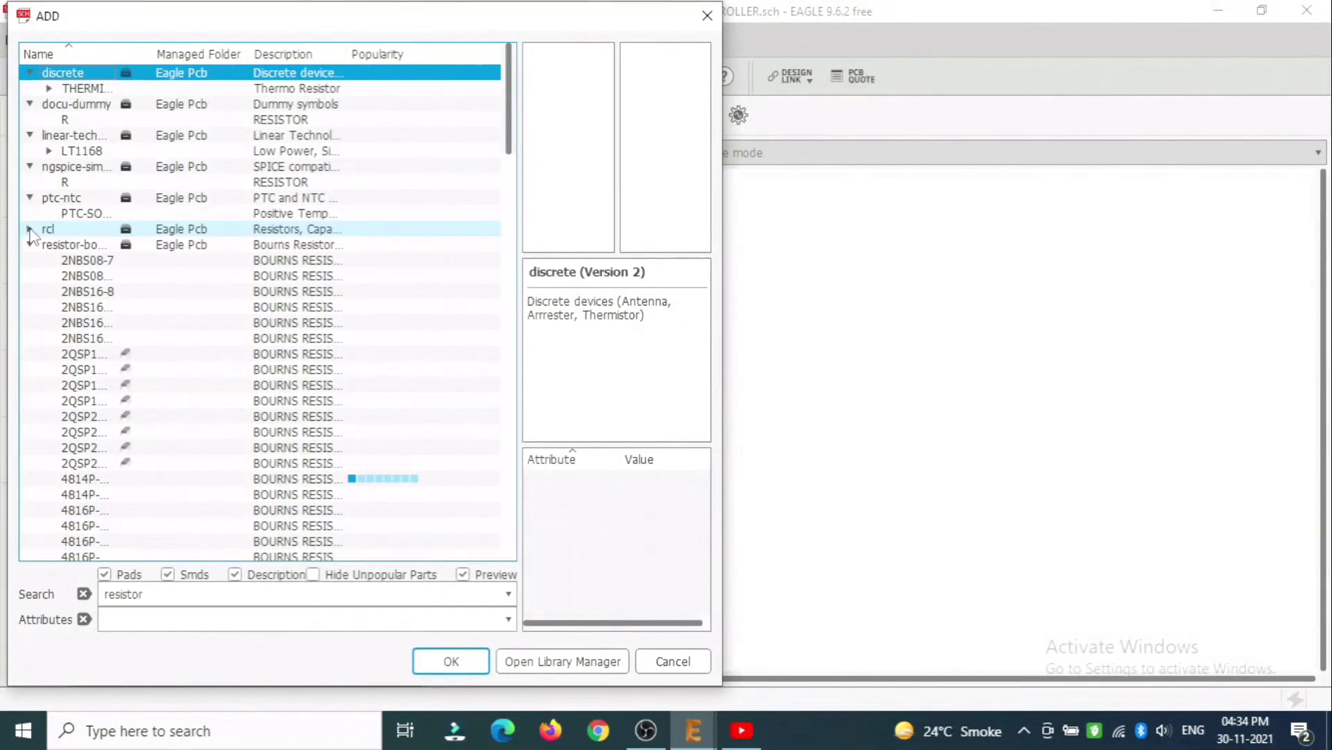
left_click(30, 231)
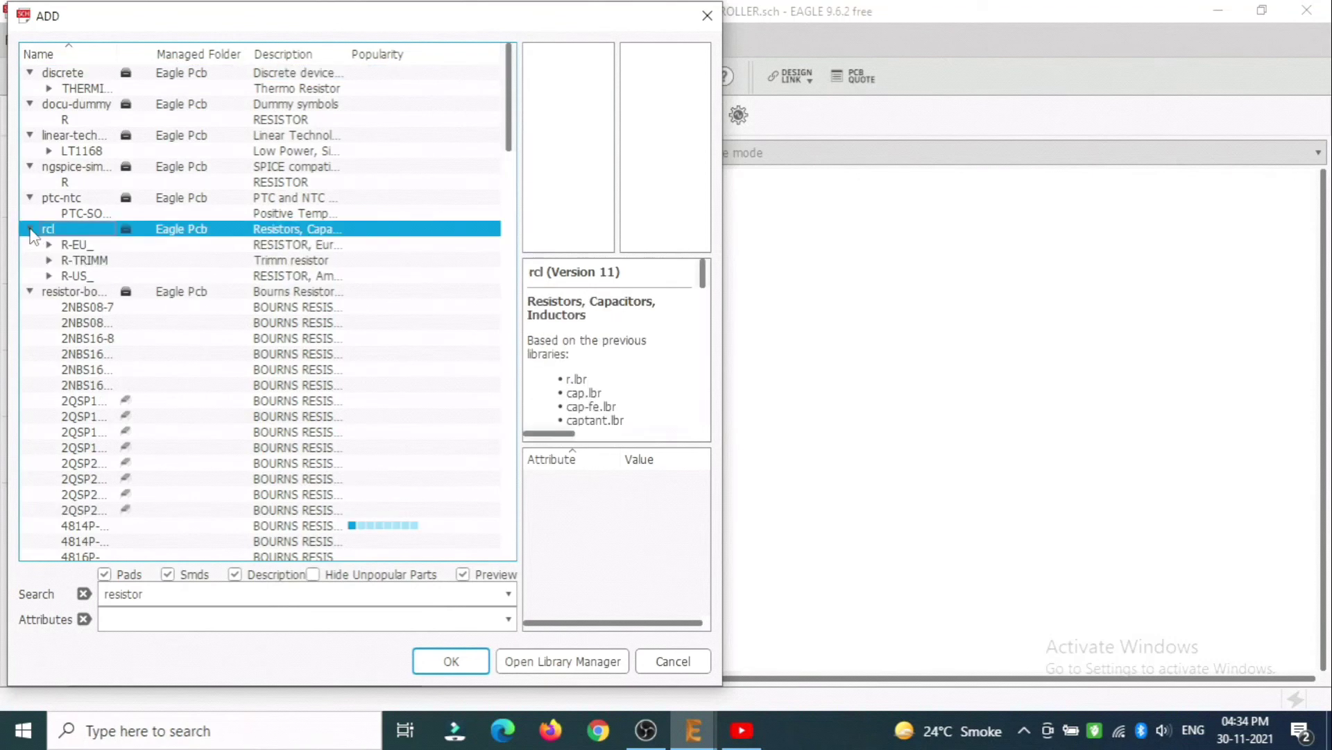
left_click(75, 276)
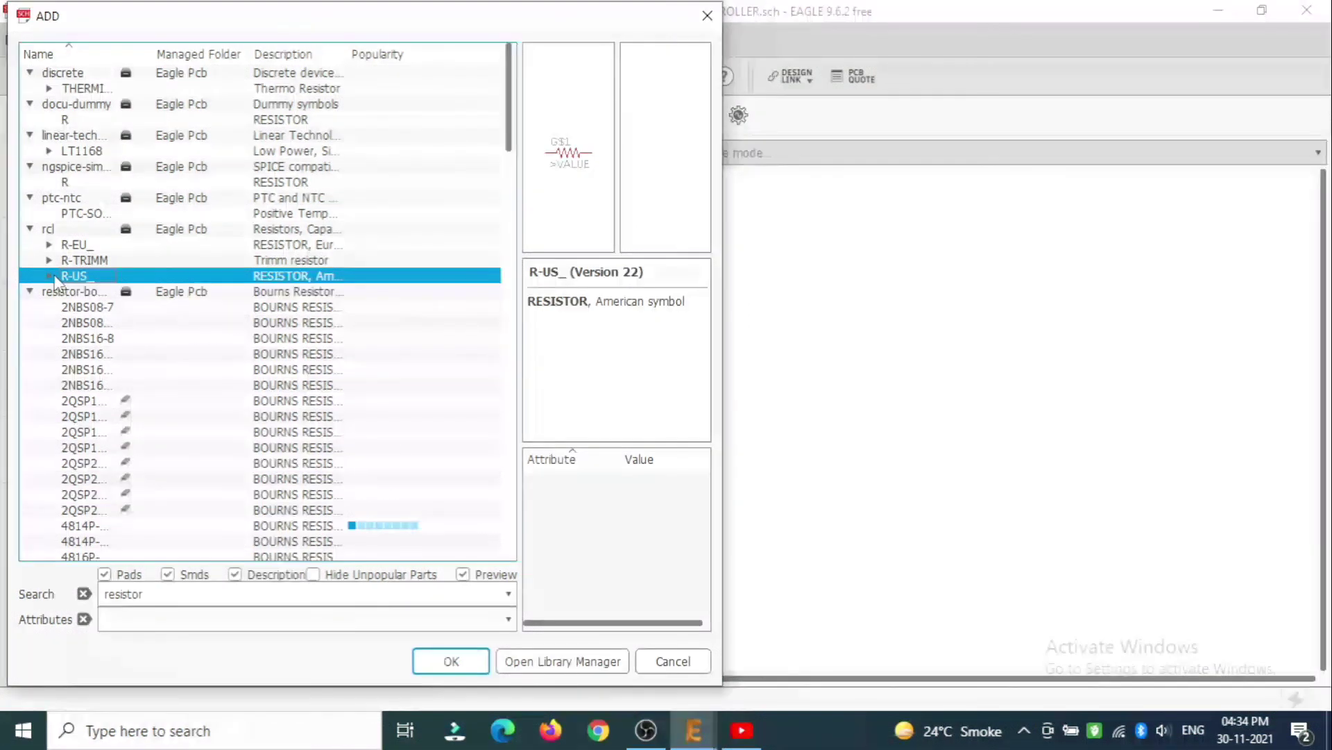
left_click(52, 276)
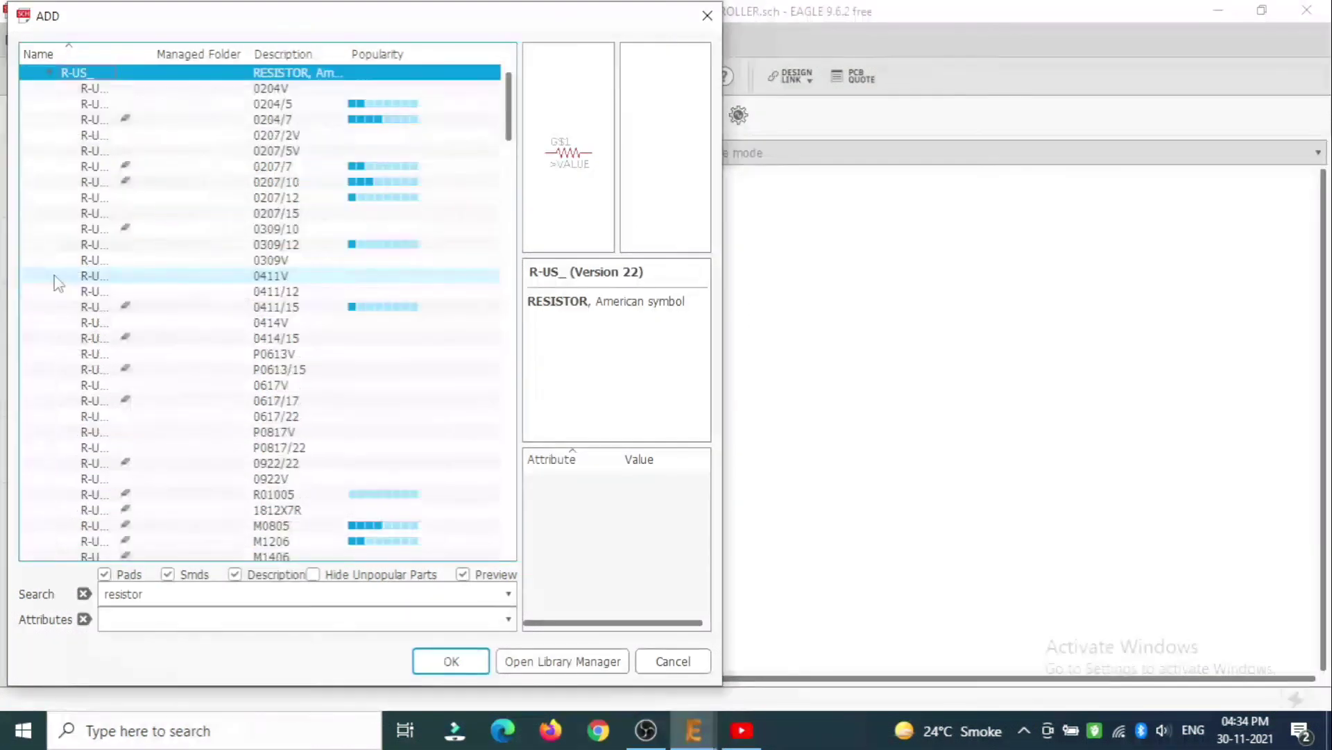
left_click(280, 136)
left_click(281, 153)
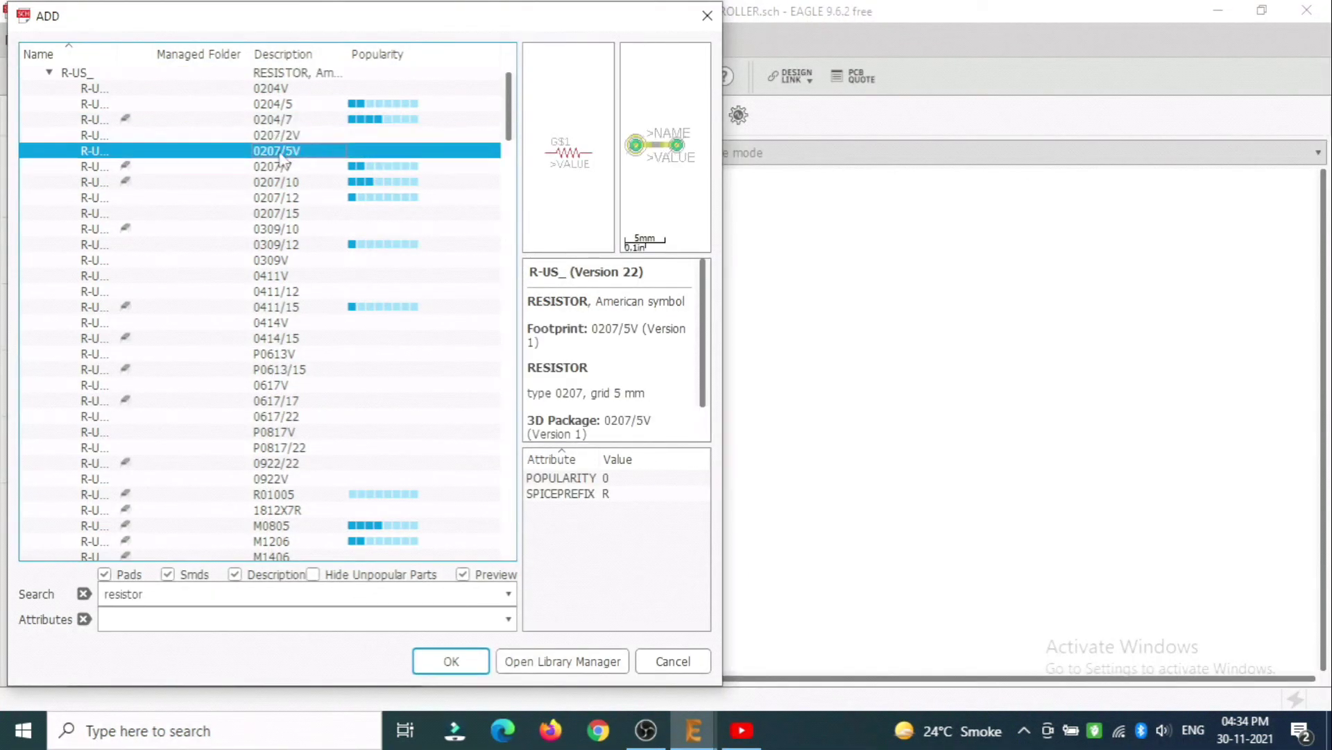
left_click(282, 199)
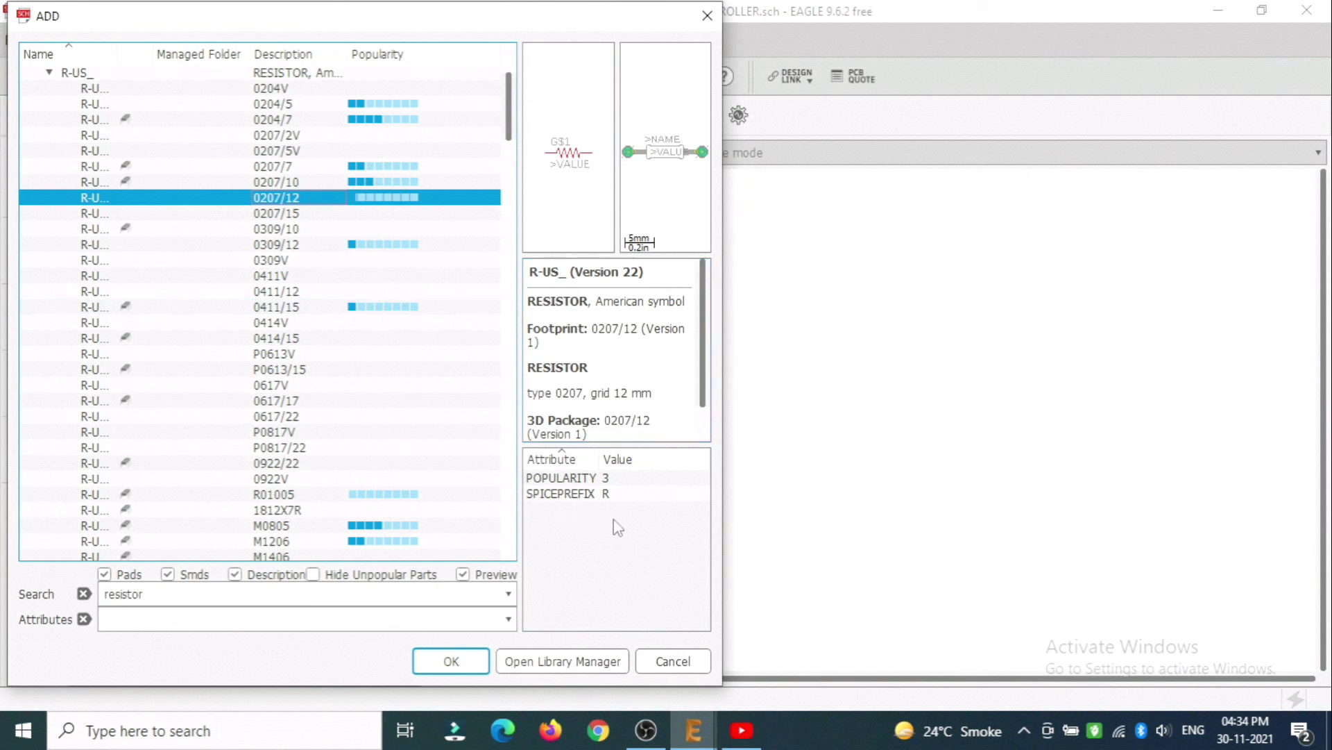
left_click(453, 662)
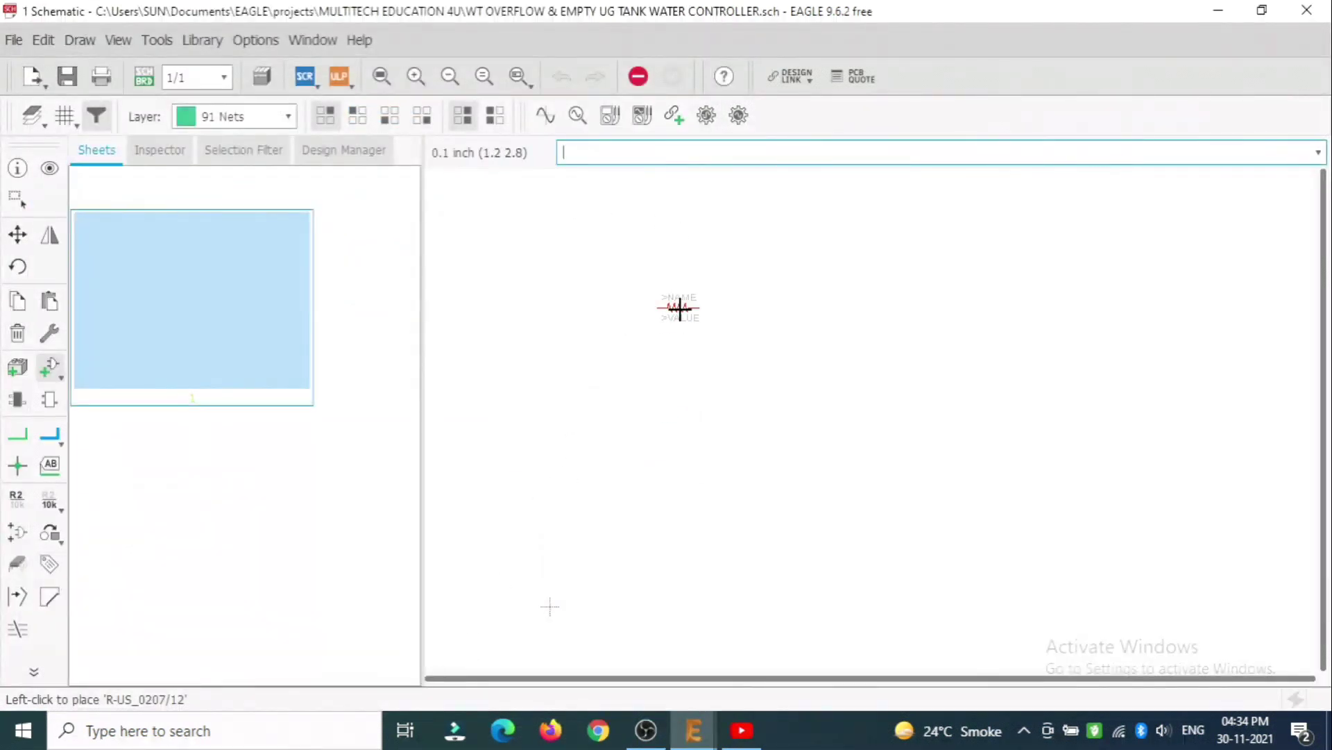
Drop resistors R1–R5 in one column and R6–R8 in a second, then return to the library
left_click(679, 307)
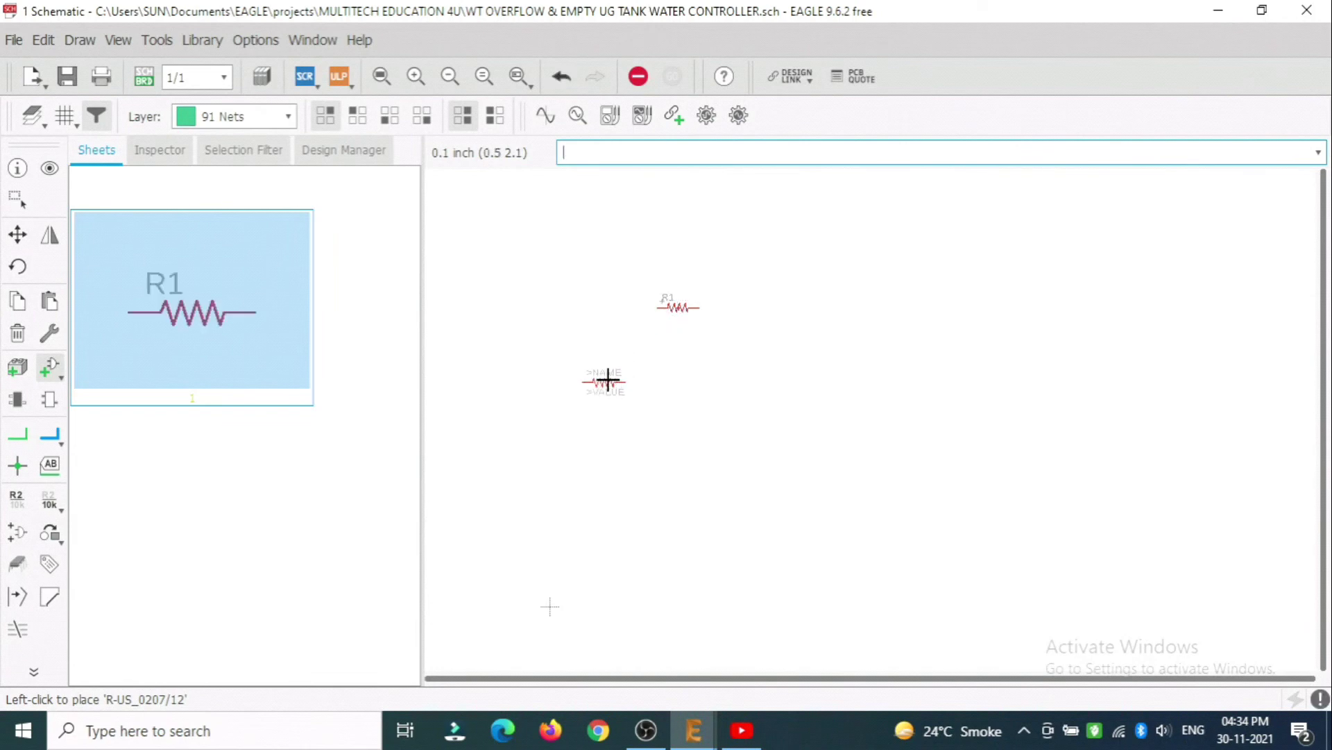
left_click(678, 359)
left_click(679, 402)
left_click(689, 456)
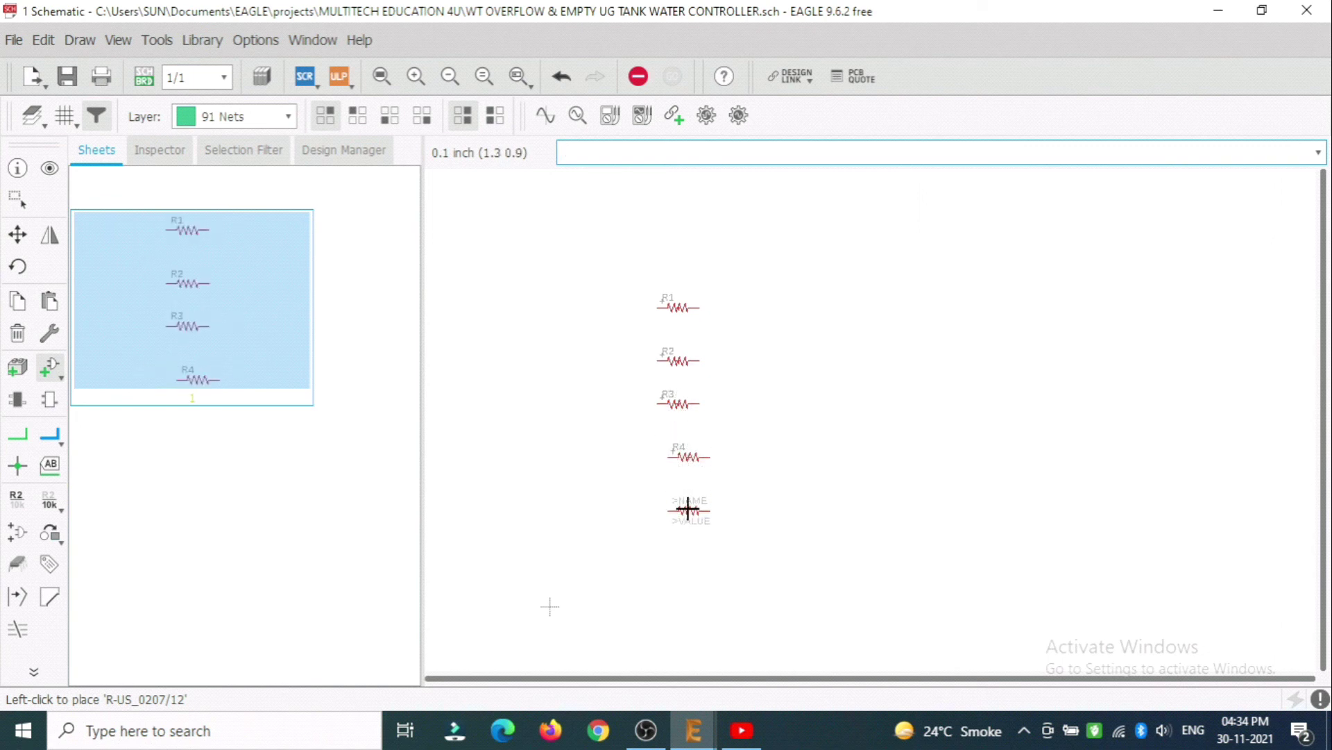
left_click(688, 510)
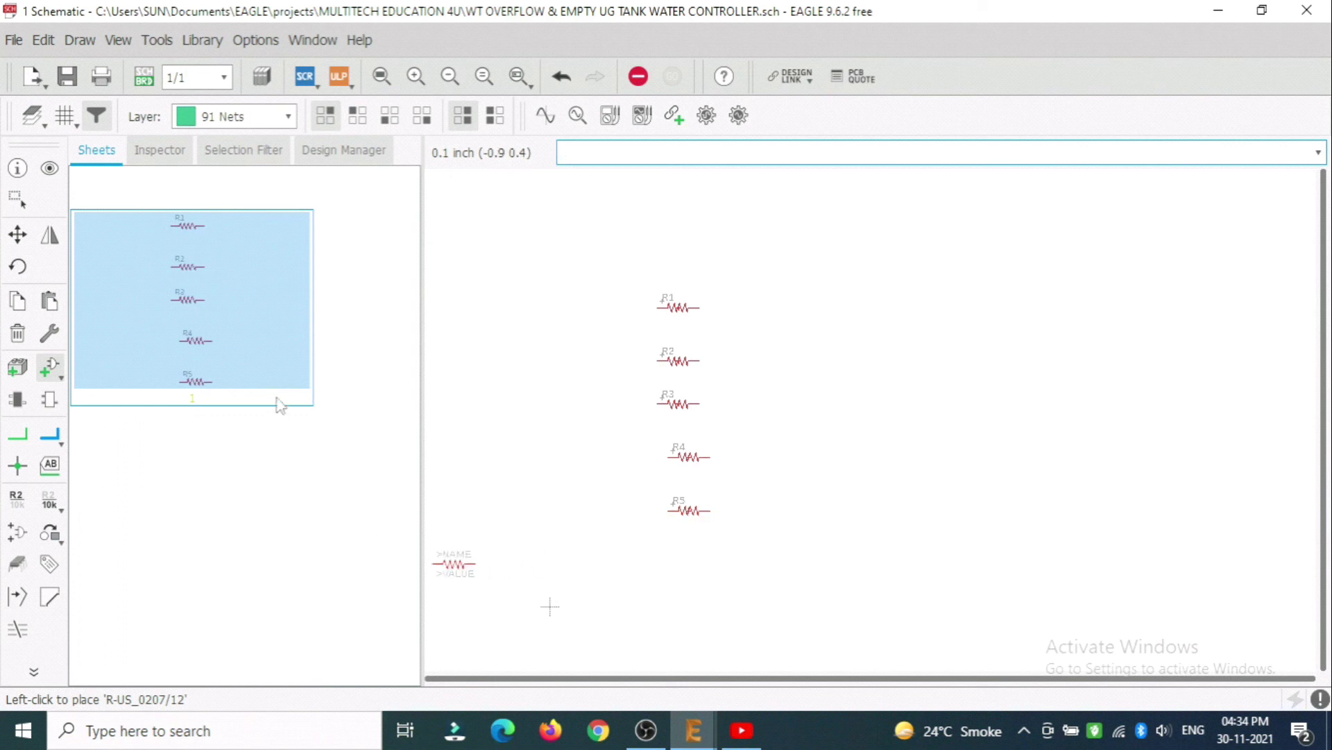
left_click(579, 300)
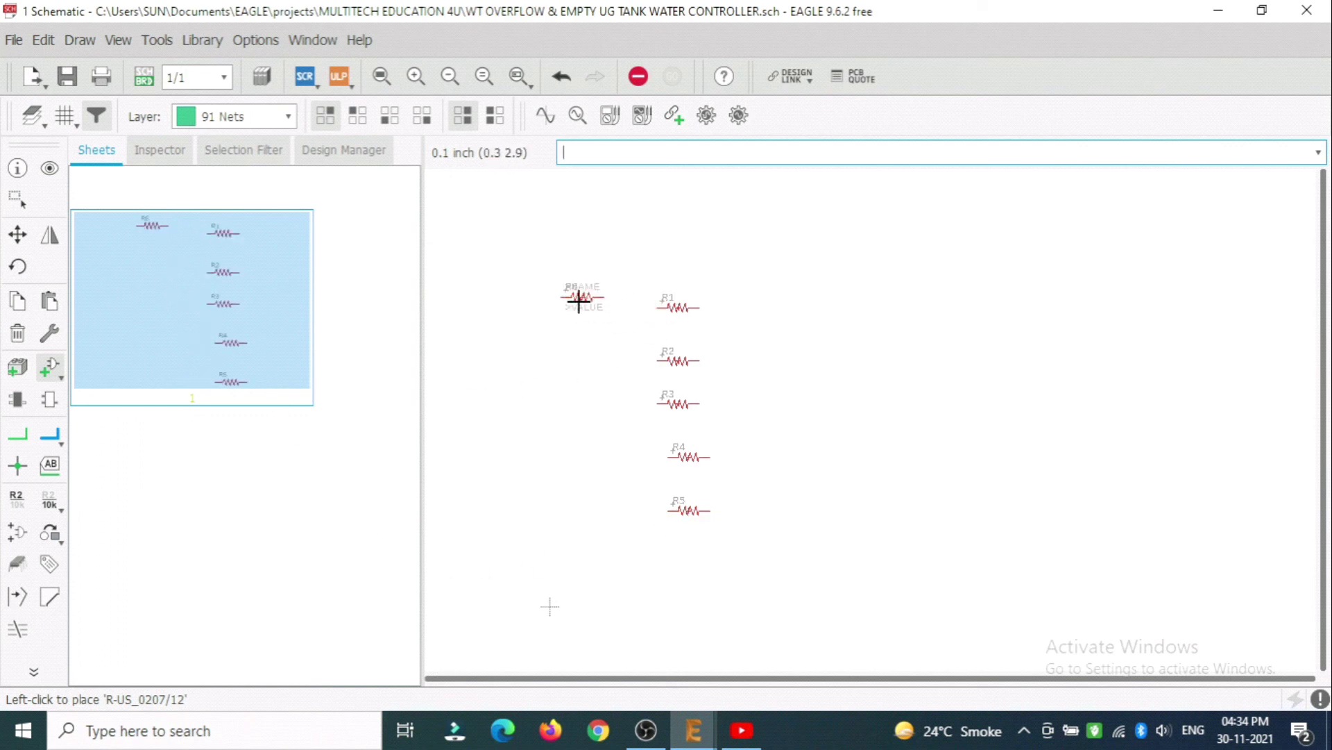
left_click(579, 338)
left_click(585, 402)
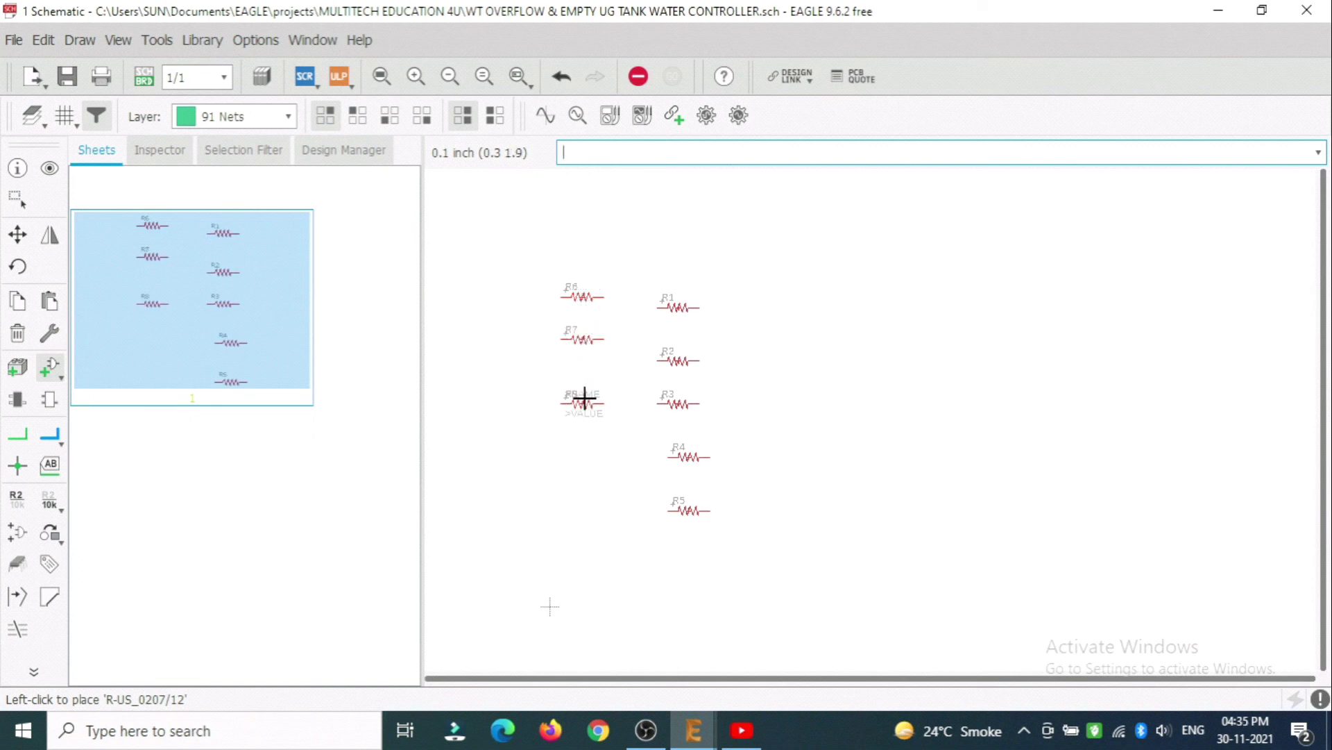
key("Escape")
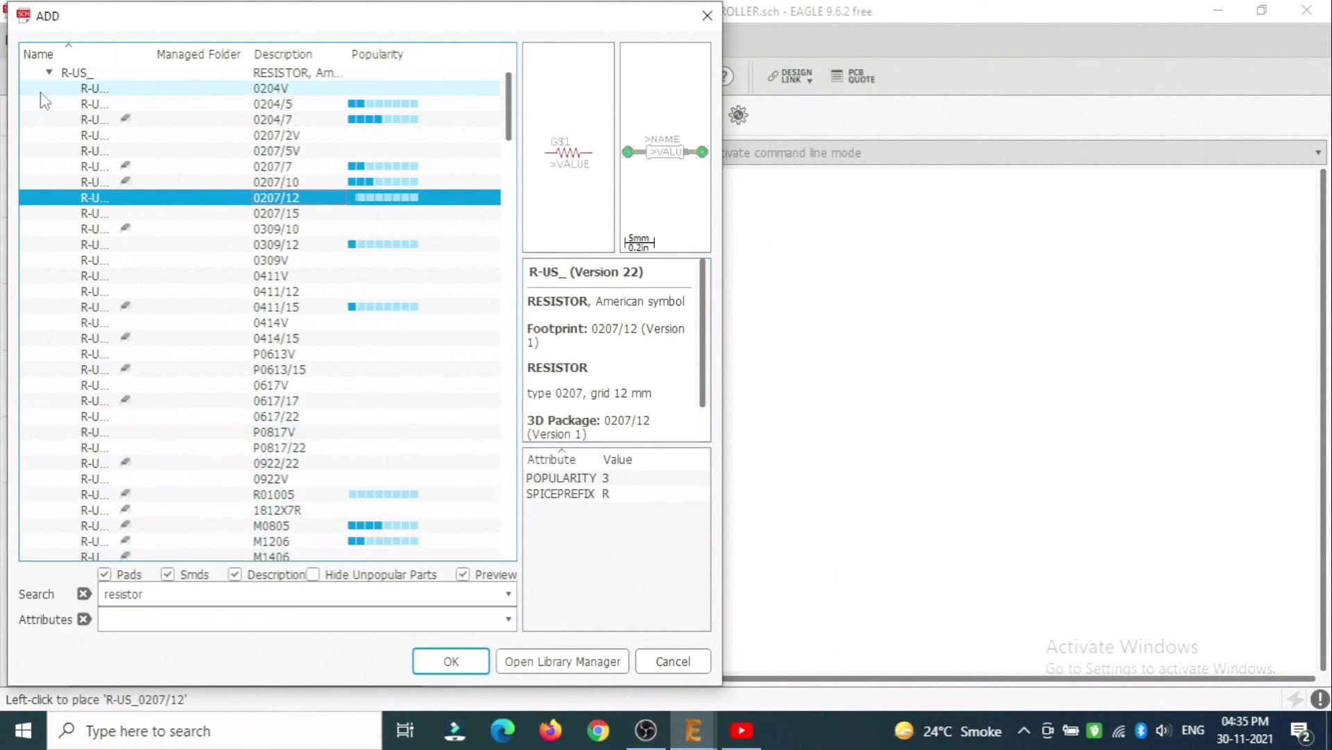
Collapse the R-US_, resistor-bourns, resistor-dil, resistor-net, resistor-shunt, resistor-sil, rcl and ptc-ntc groups
left_click(49, 72)
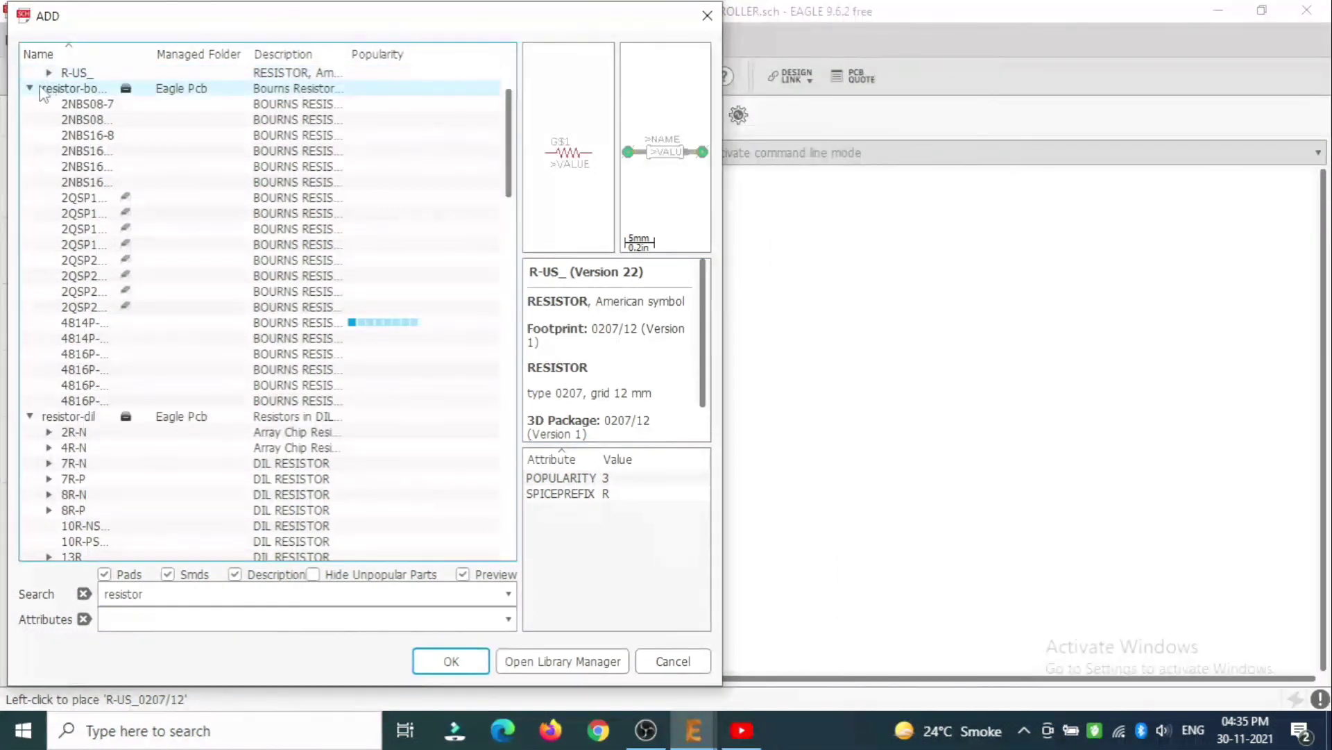
left_click(30, 88)
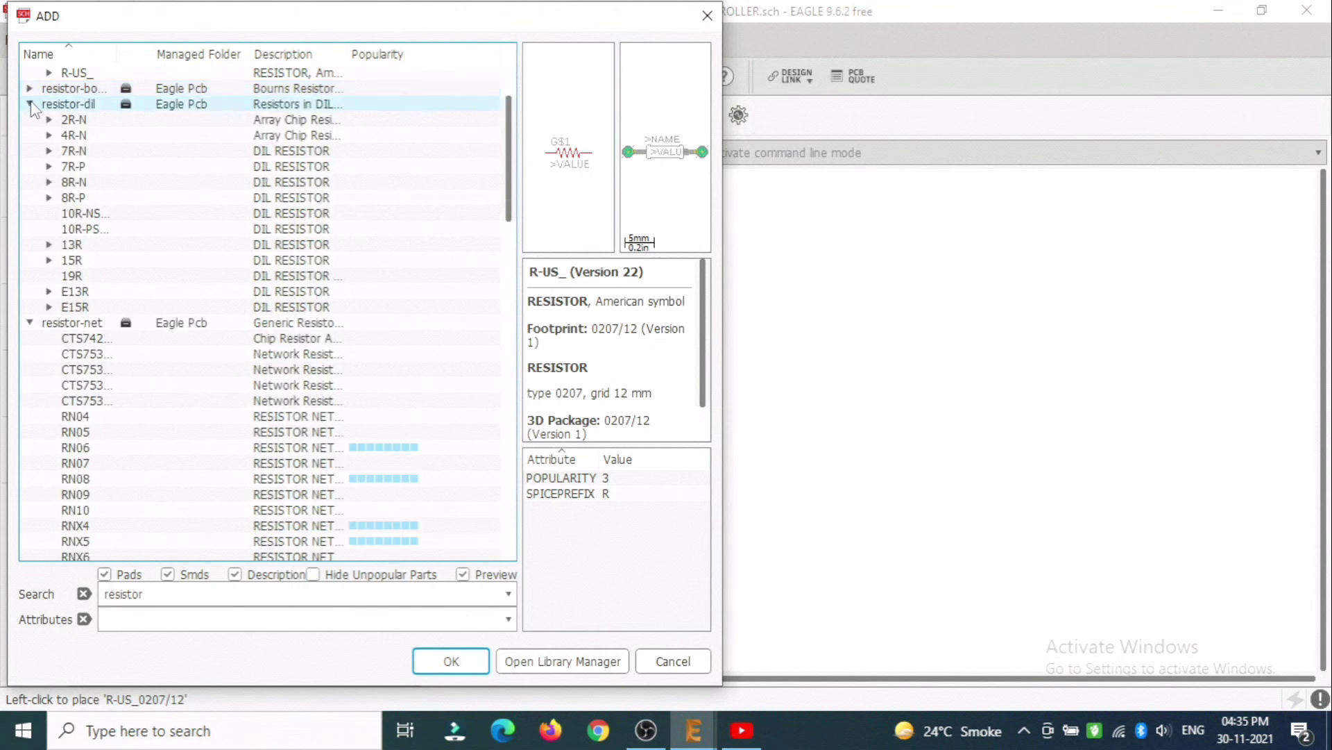
left_click(30, 103)
left_click(30, 120)
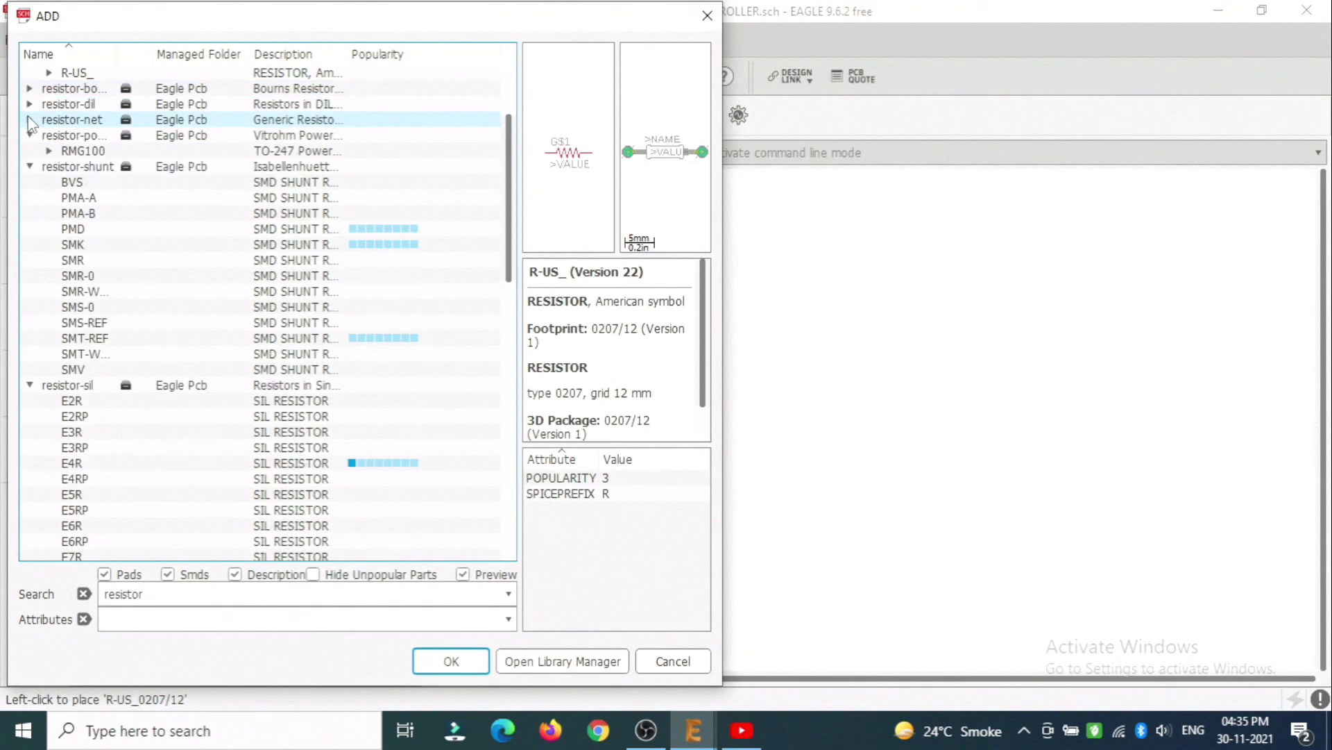
left_click(28, 168)
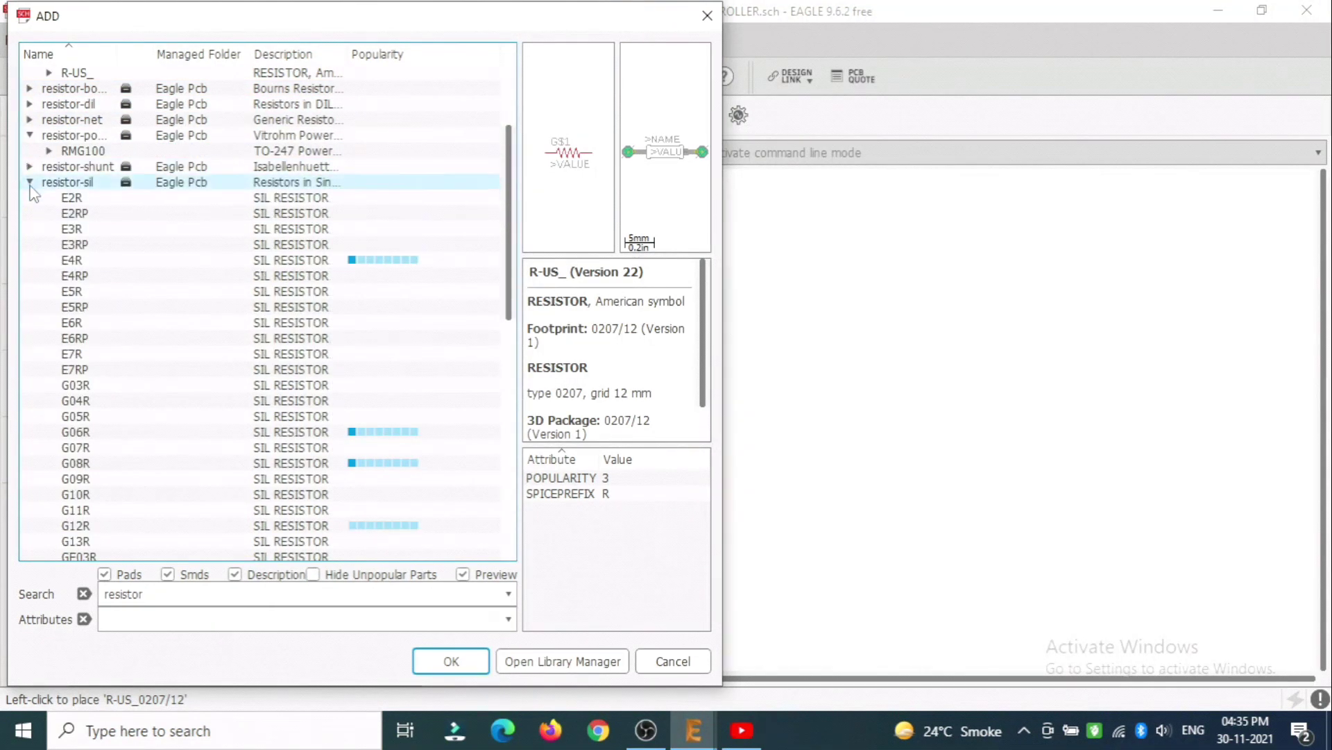
left_click(30, 183)
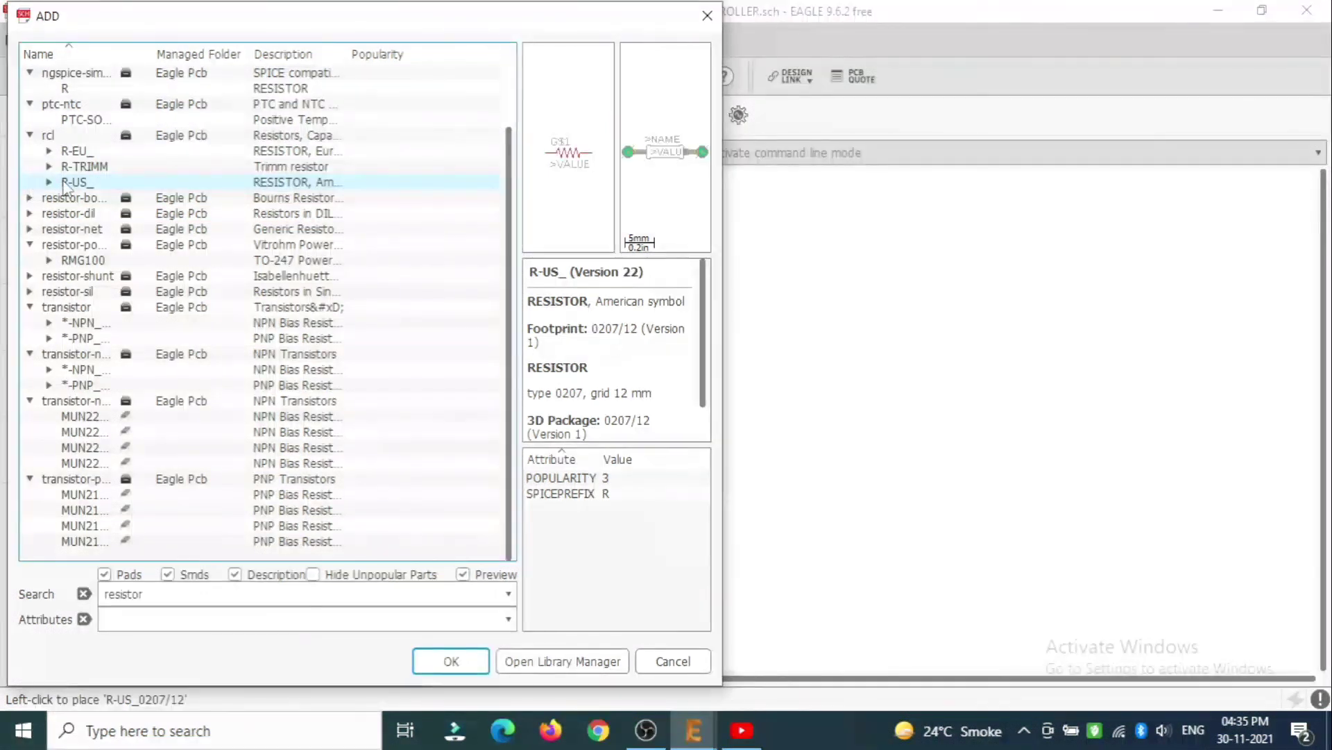
left_click(30, 136)
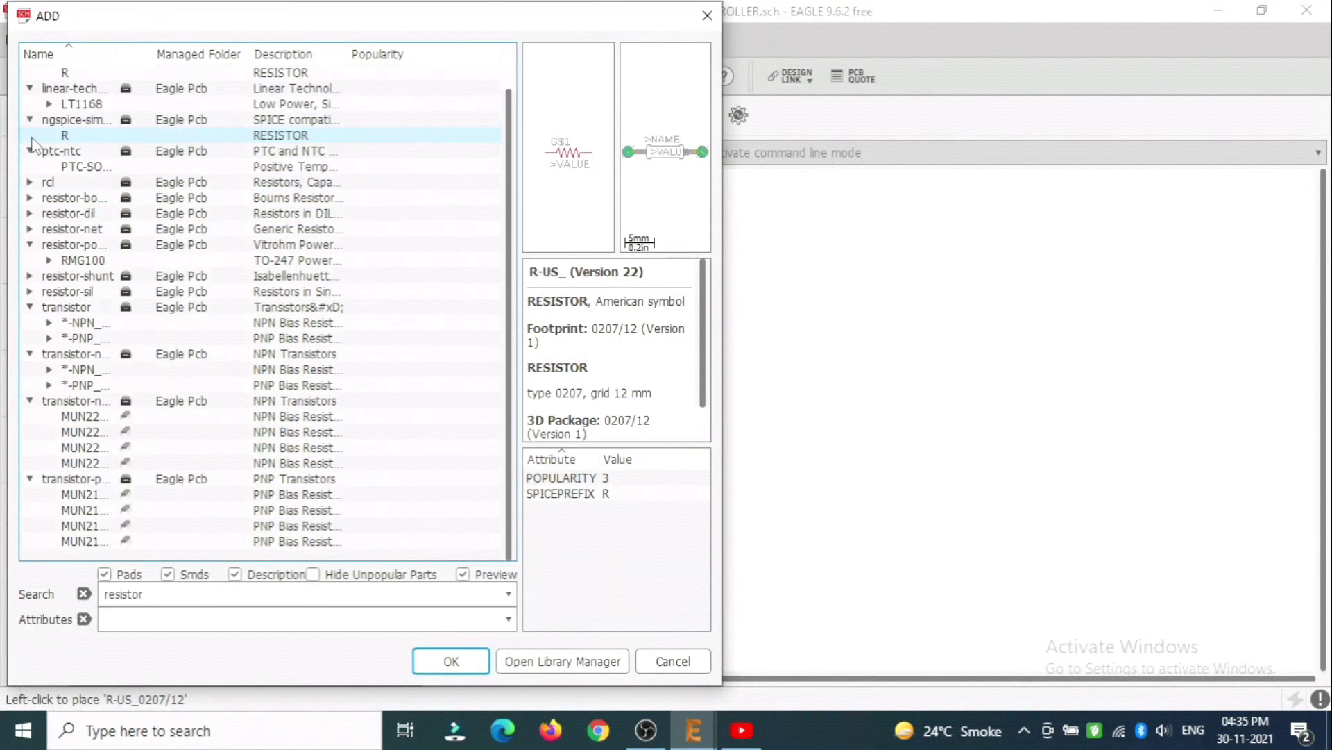
left_click(31, 151)
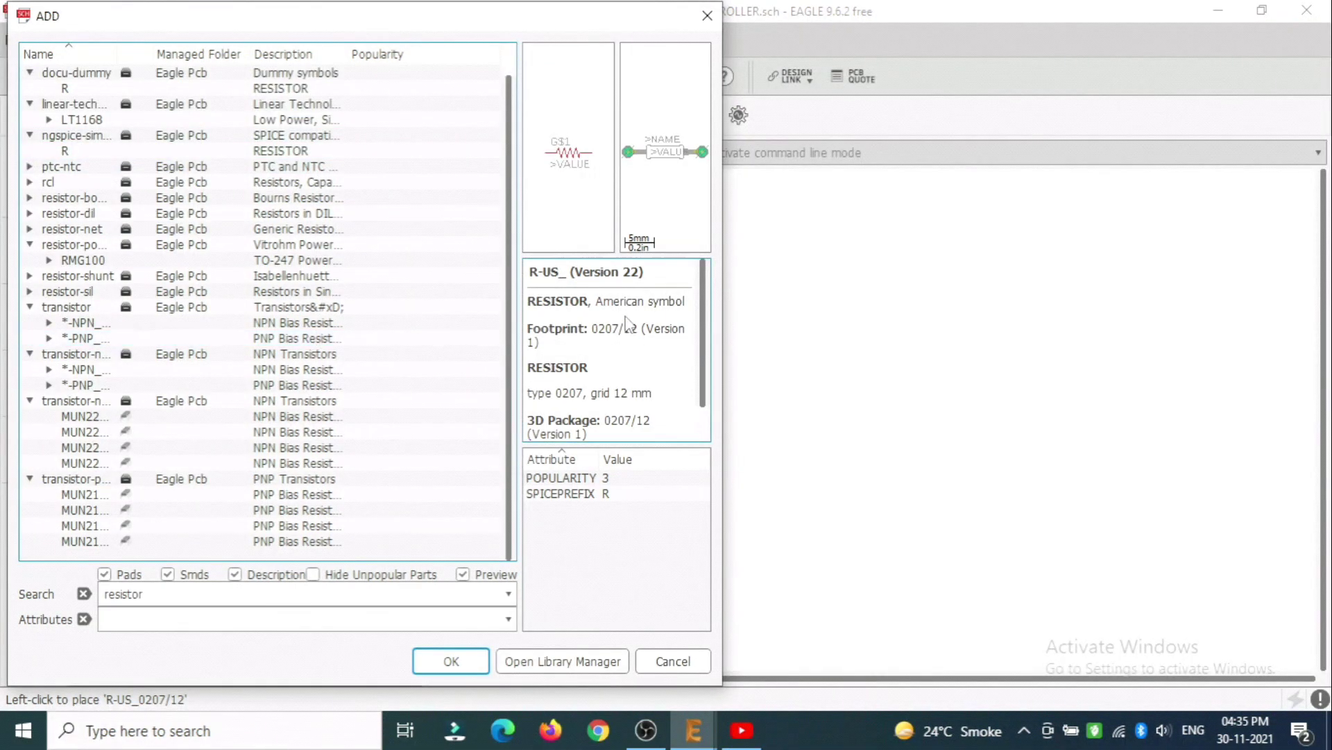
Collapse the rcl, resistor-po, transistor, transistor-n and transistor-p library groups
scroll(513, 208, "up", 1)
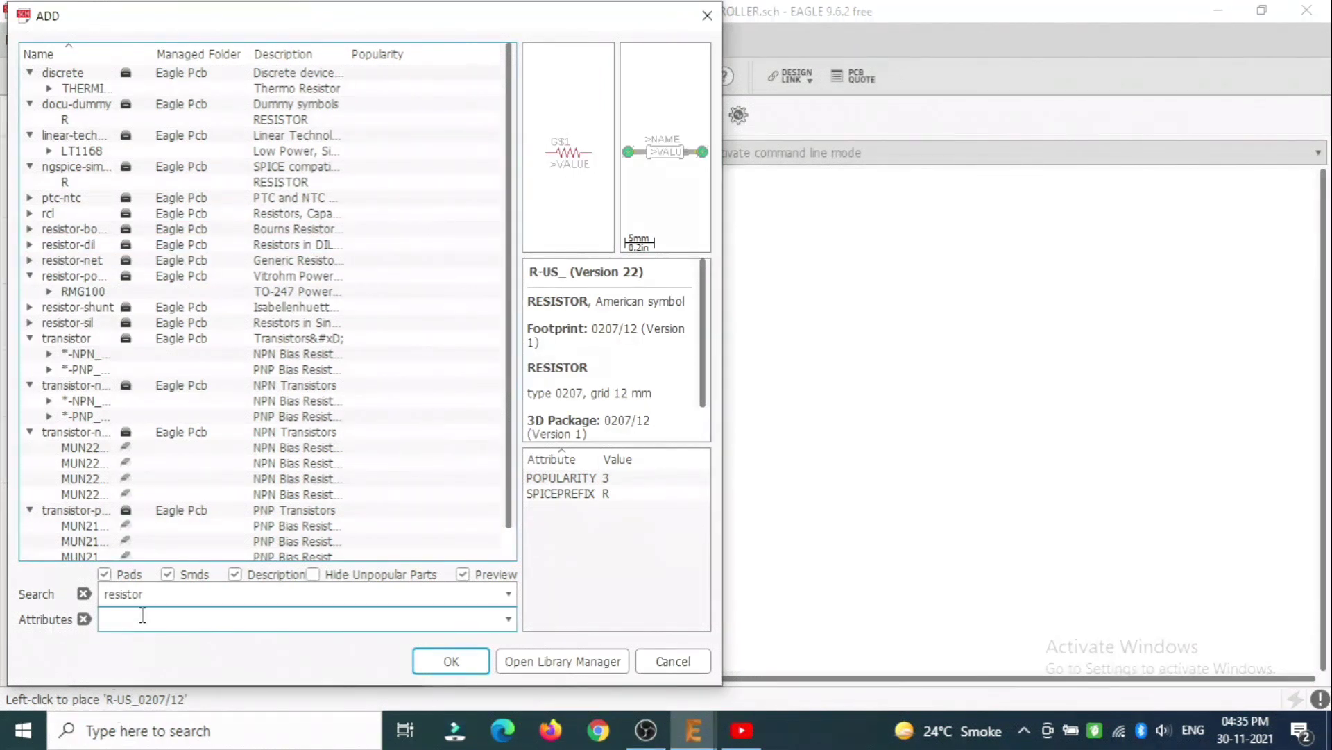
left_click(28, 214)
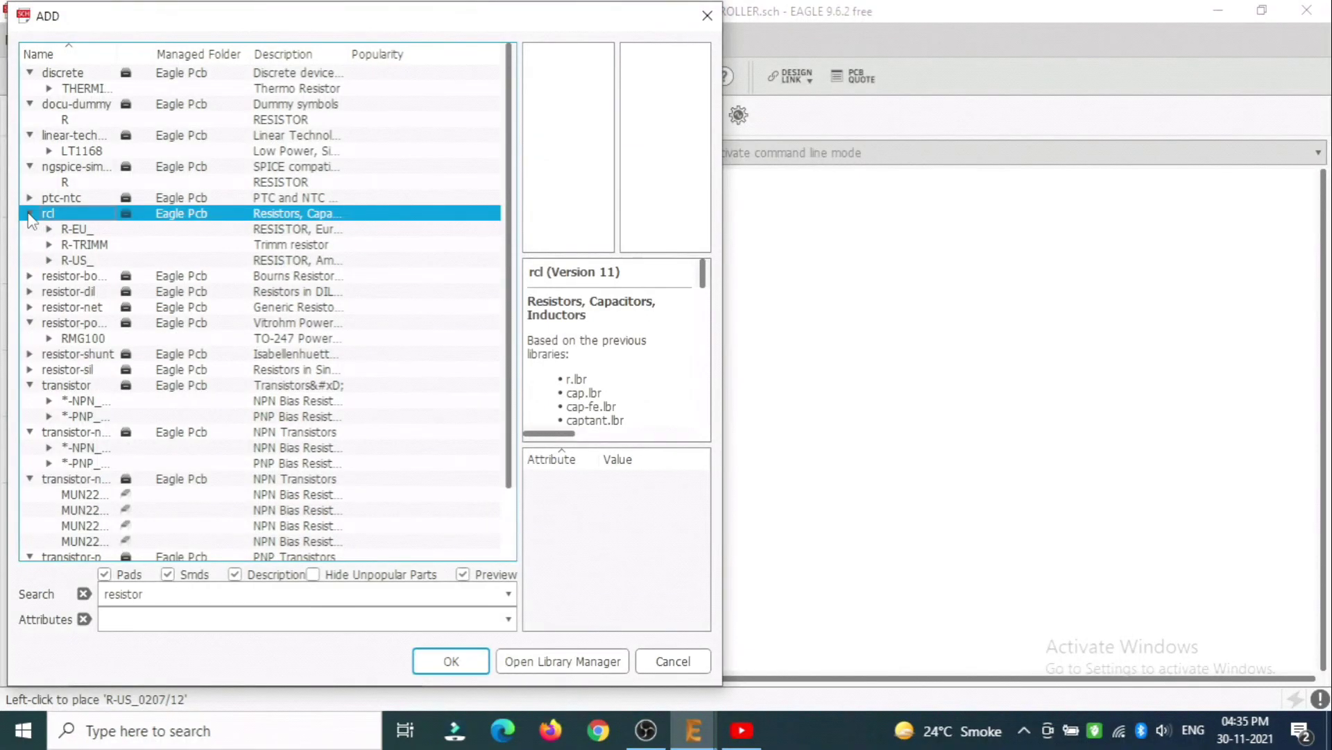
left_click(30, 214)
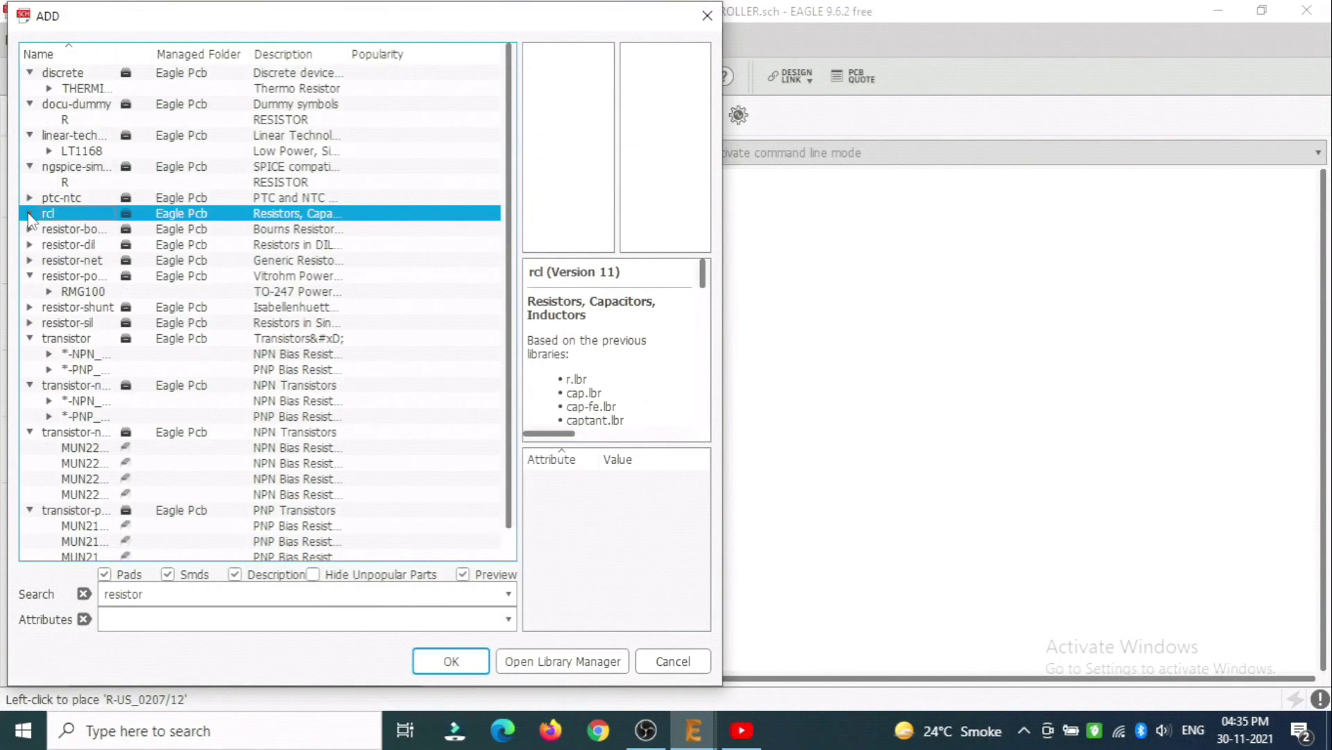
left_click(31, 276)
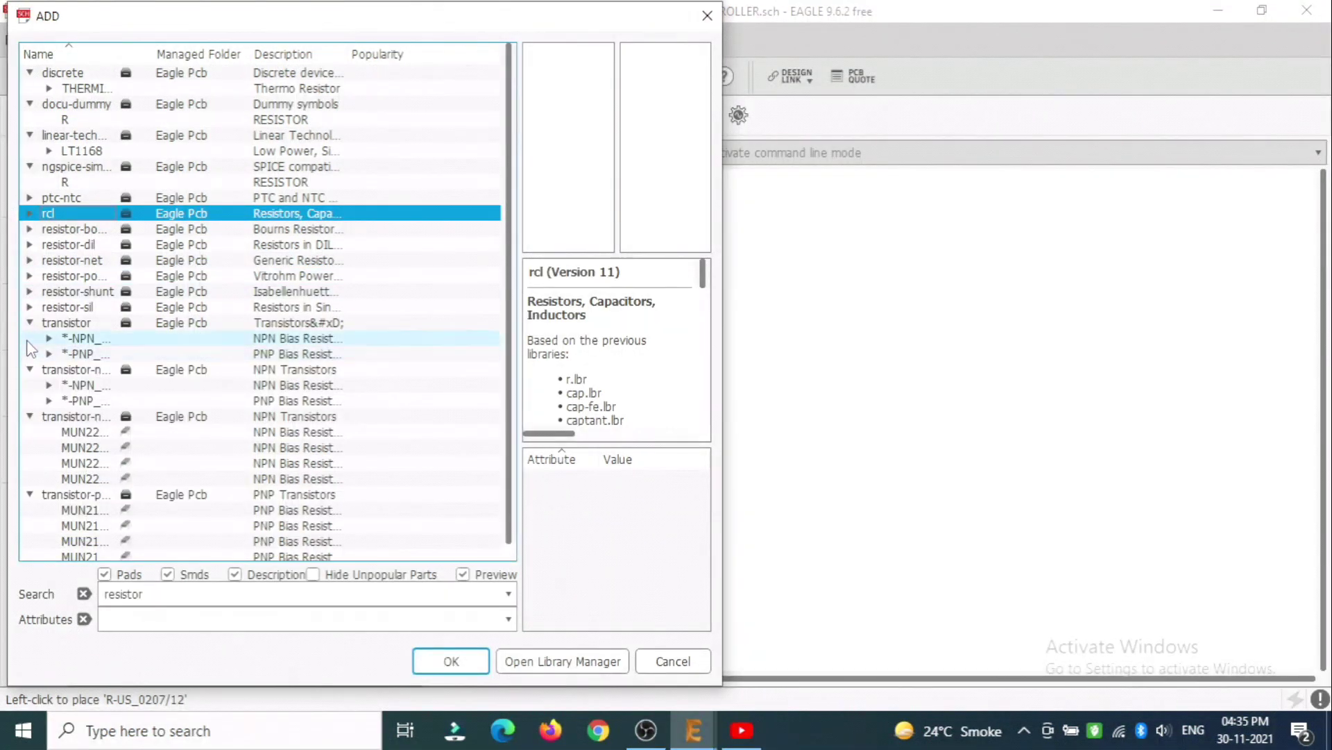
left_click(29, 322)
left_click(29, 385)
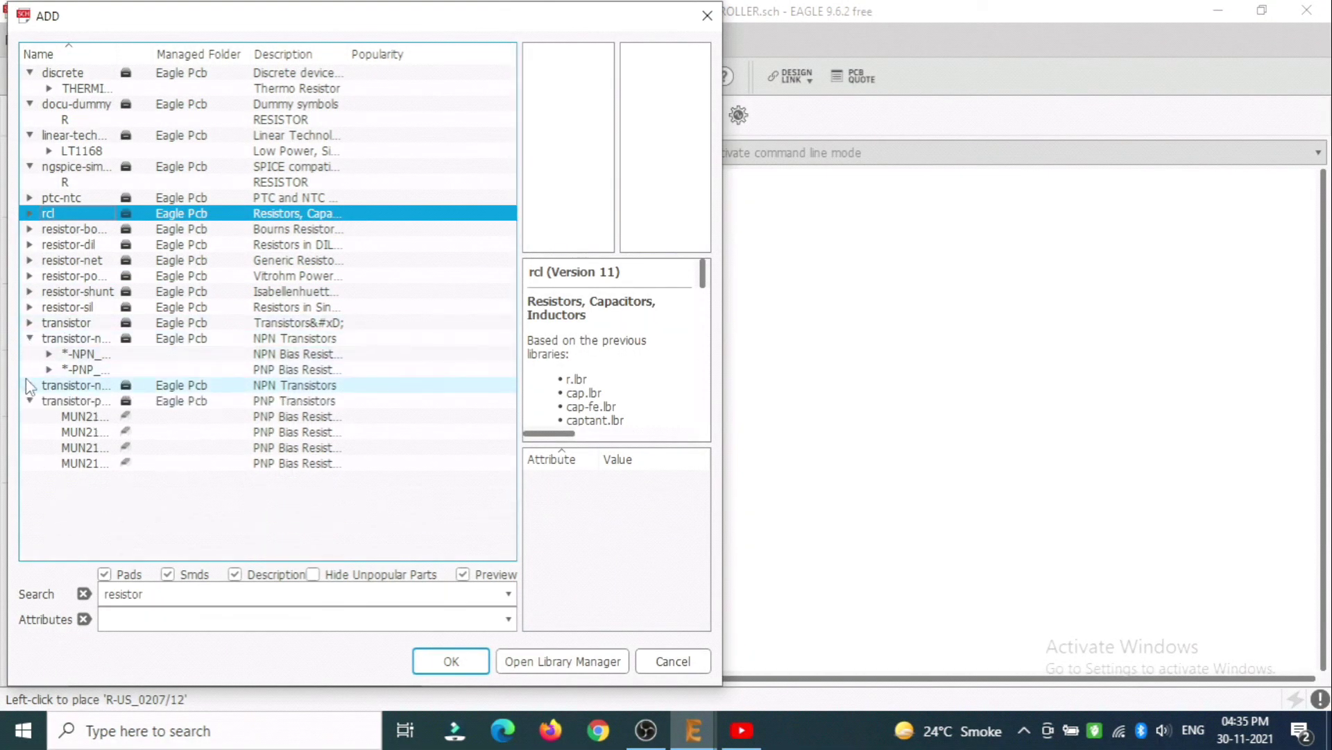
left_click(29, 338)
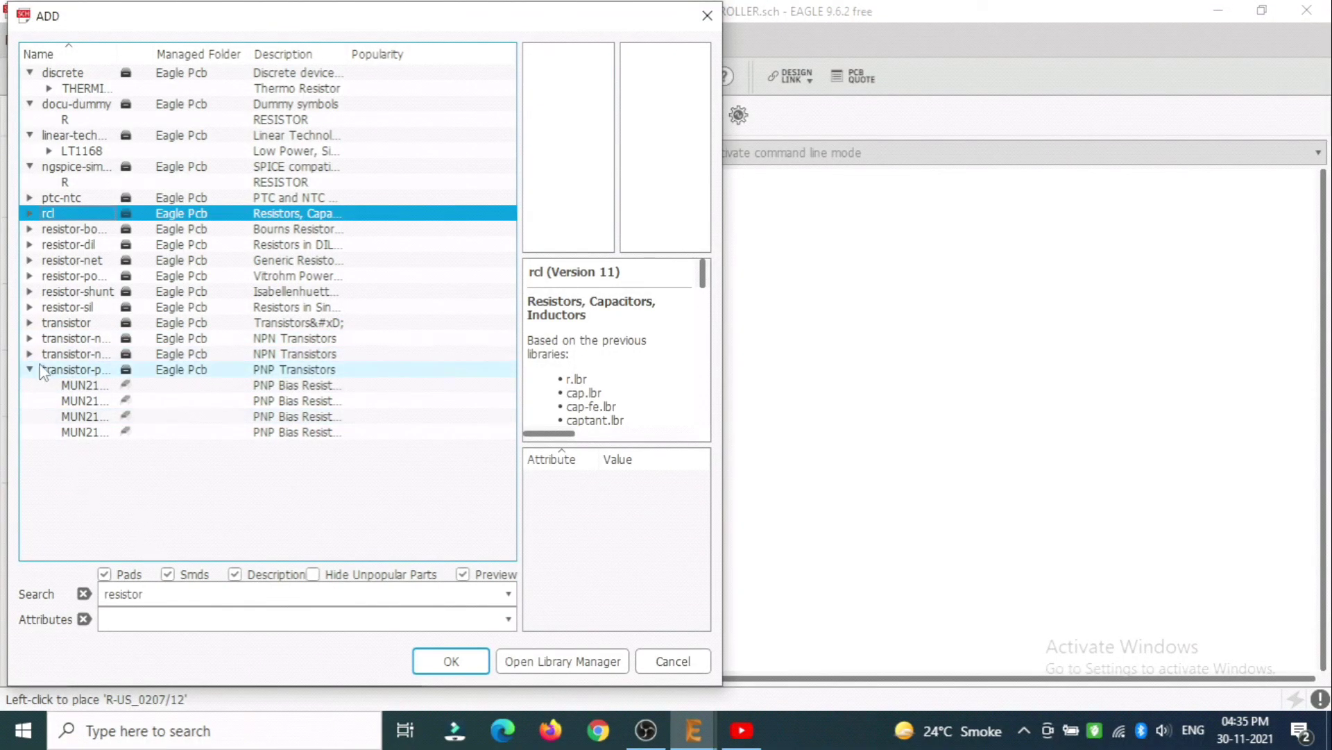
left_click(29, 369)
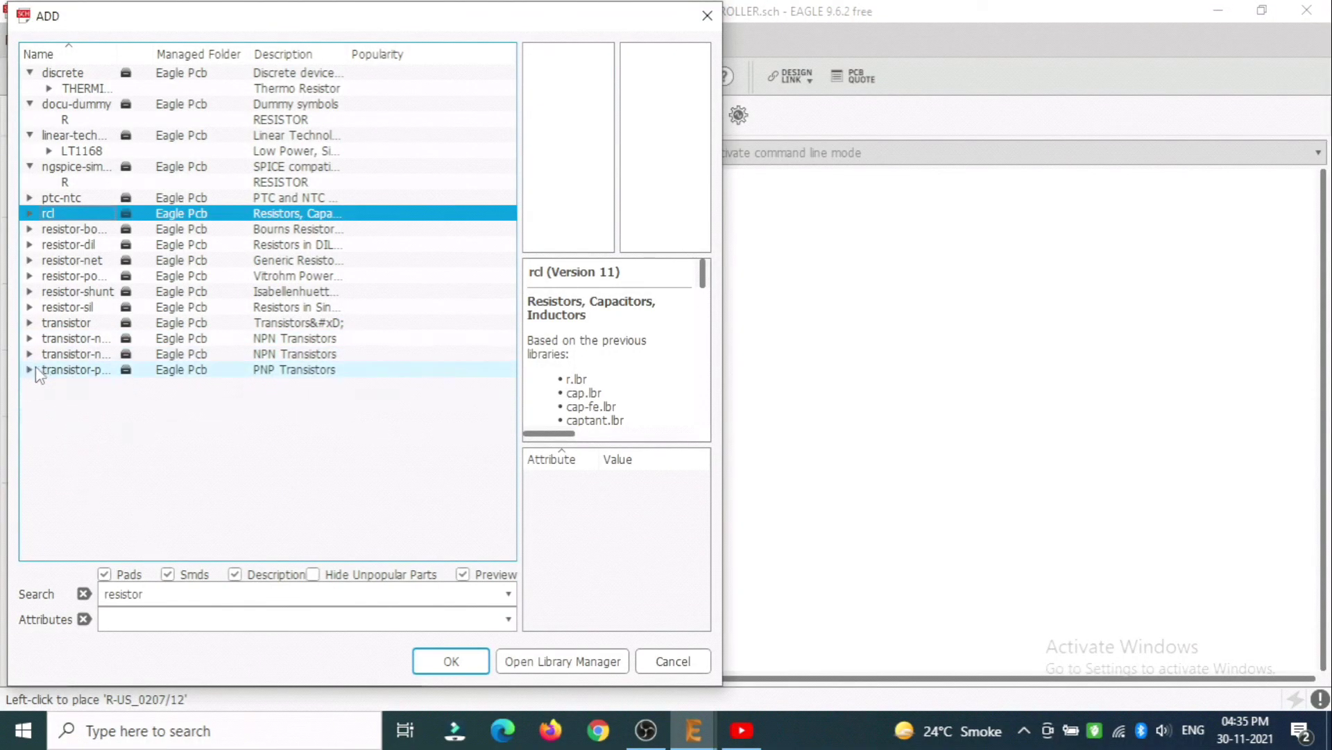
Collapse the ngspice-sim, linear-tech, docu-dummy and discrete library groups
left_click(30, 167)
left_click(30, 135)
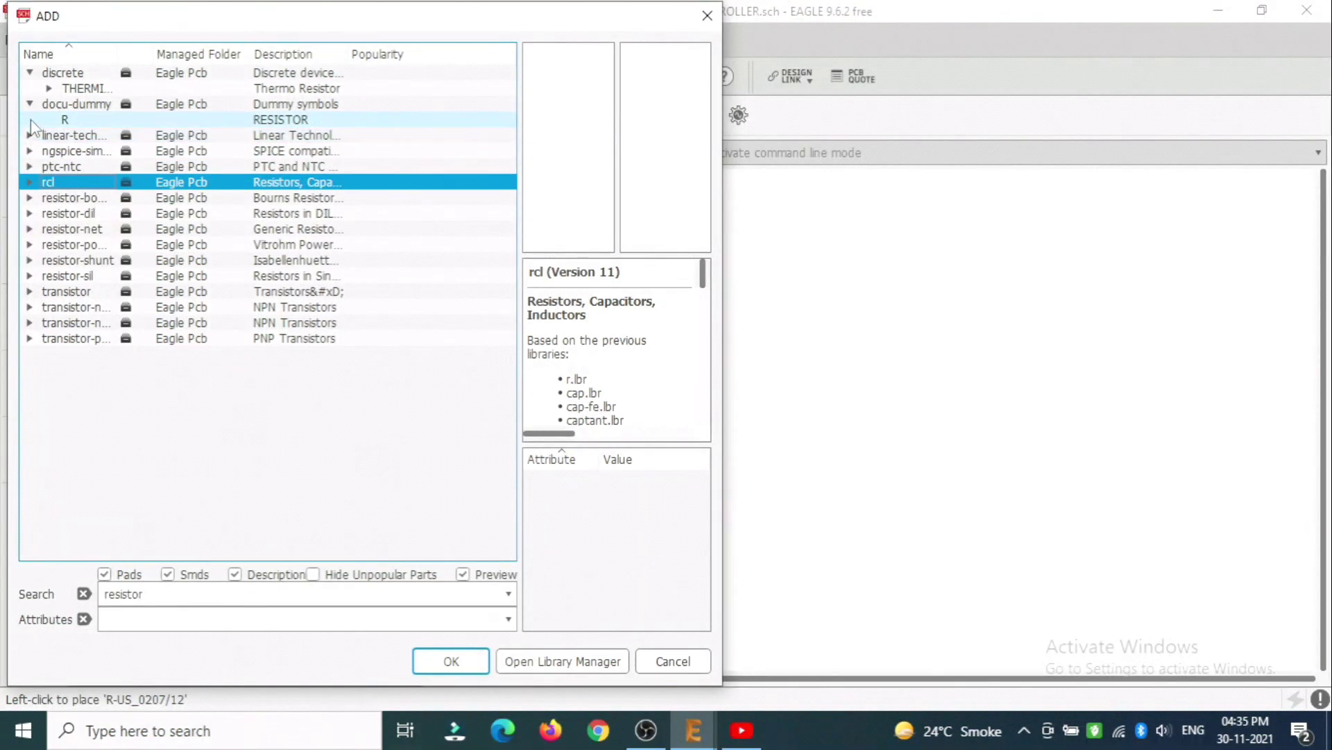
left_click(31, 120)
left_click(29, 104)
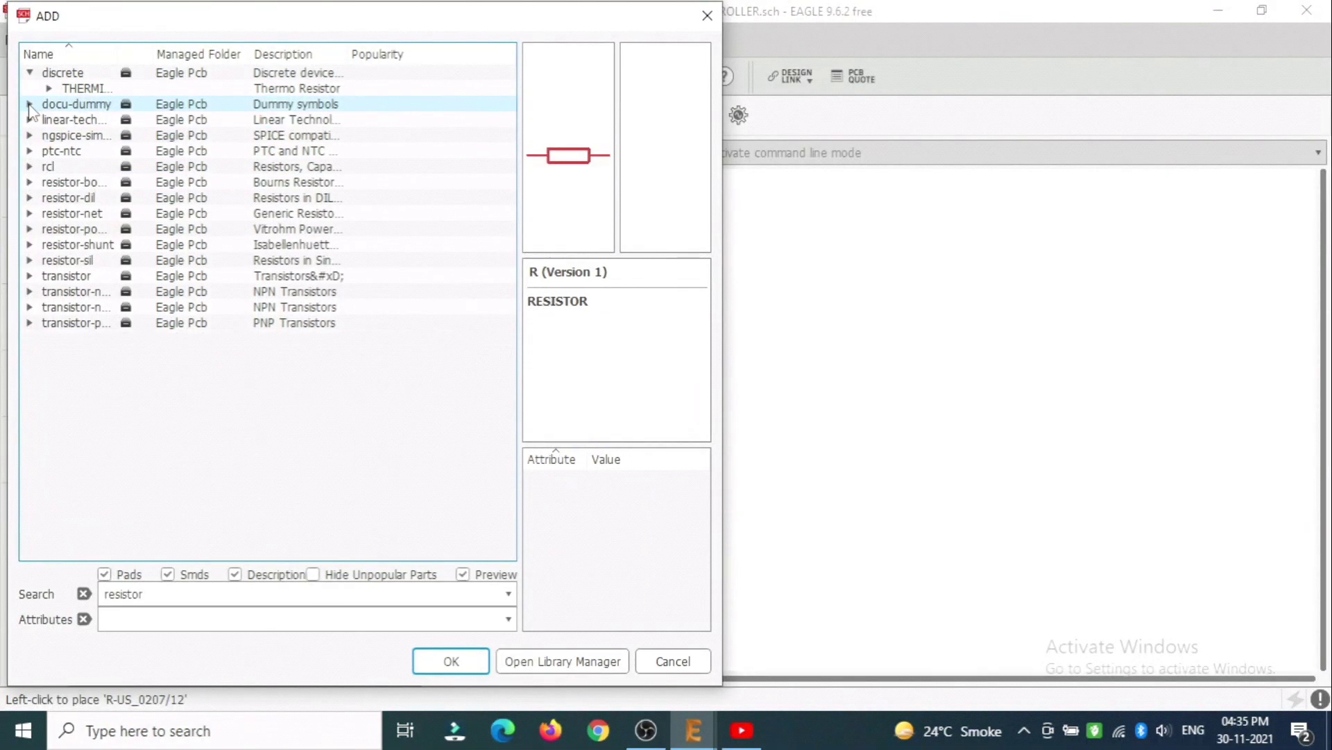
left_click(30, 72)
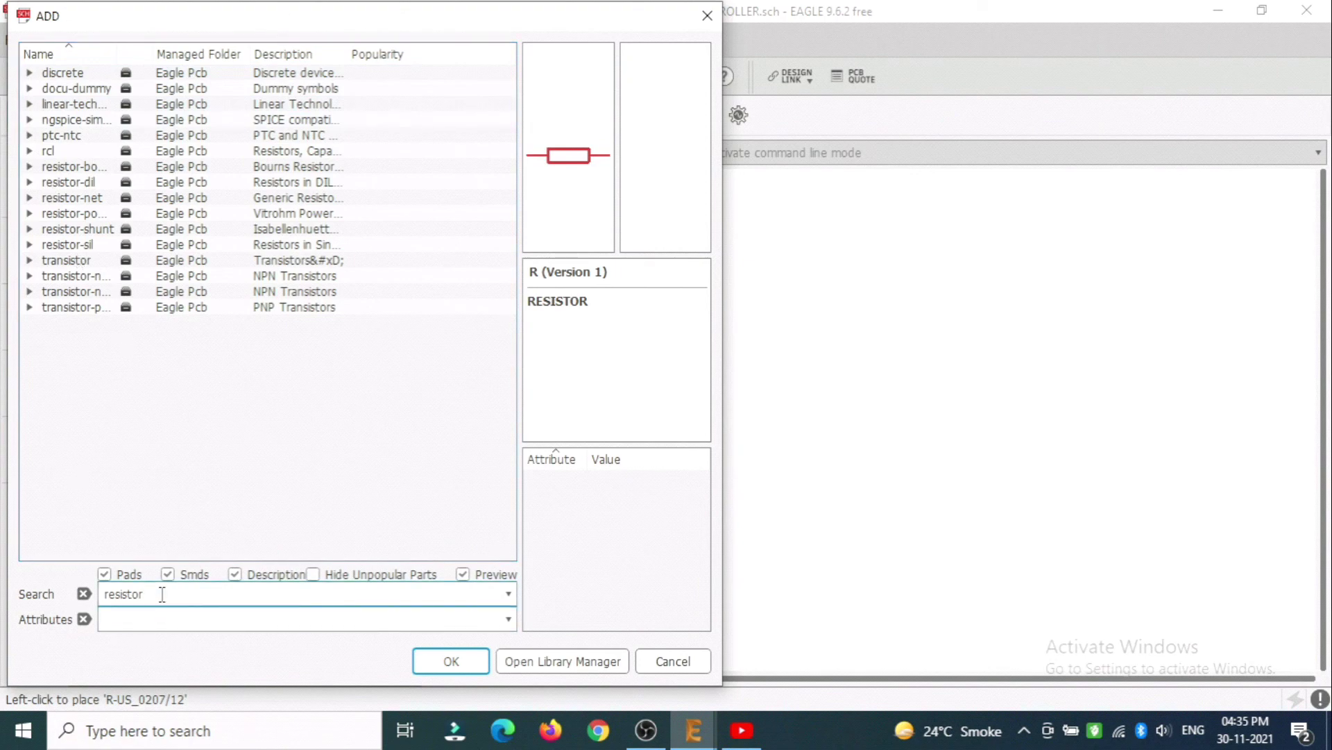
Search the part library for 'capacitor'
key("BackSpace")
key("BackSpace")
key("BackSpace")
key("BackSpace")
key("BackSpace")
key("BackSpace")
key("BackSpace")
key("BackSpace")
type("capacitor")
left_click(452, 663)
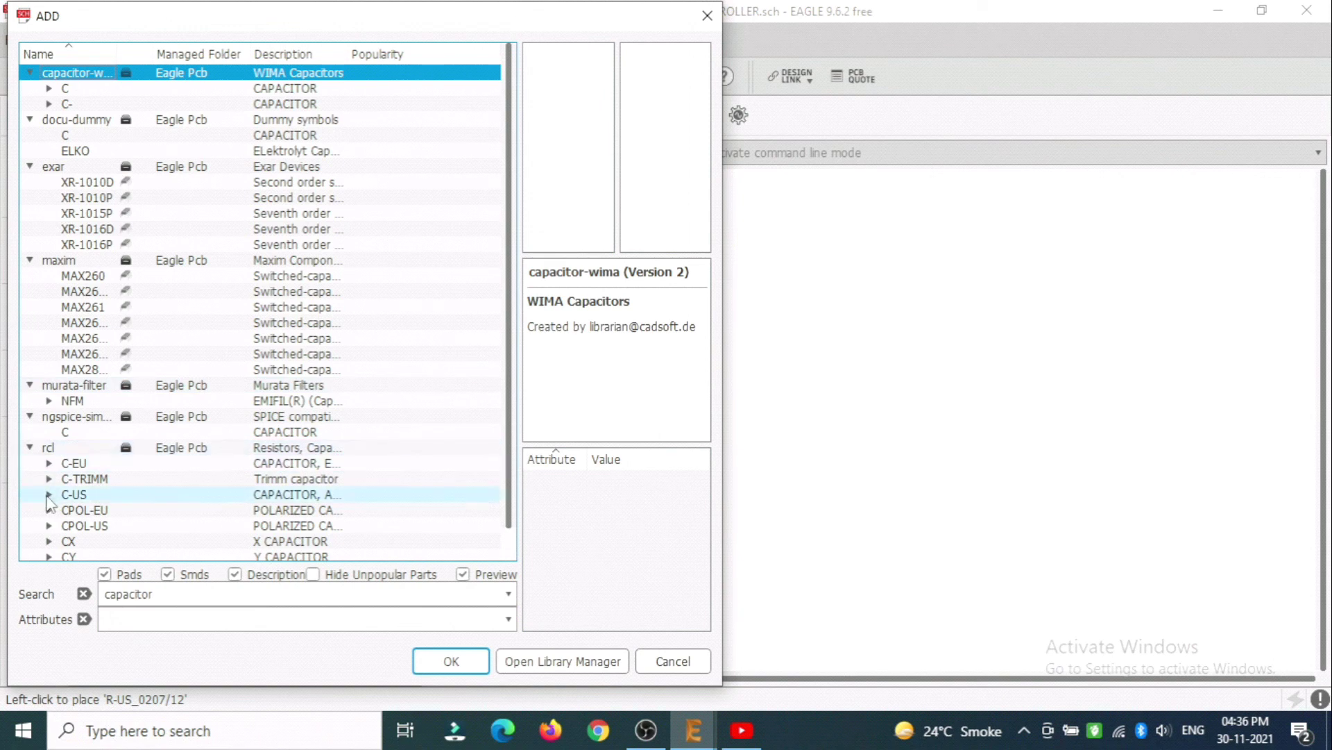
Preview the C-US capacitor footprints C025-025X050, C025-024X044 and C102_152-062X184
double_click(48, 494)
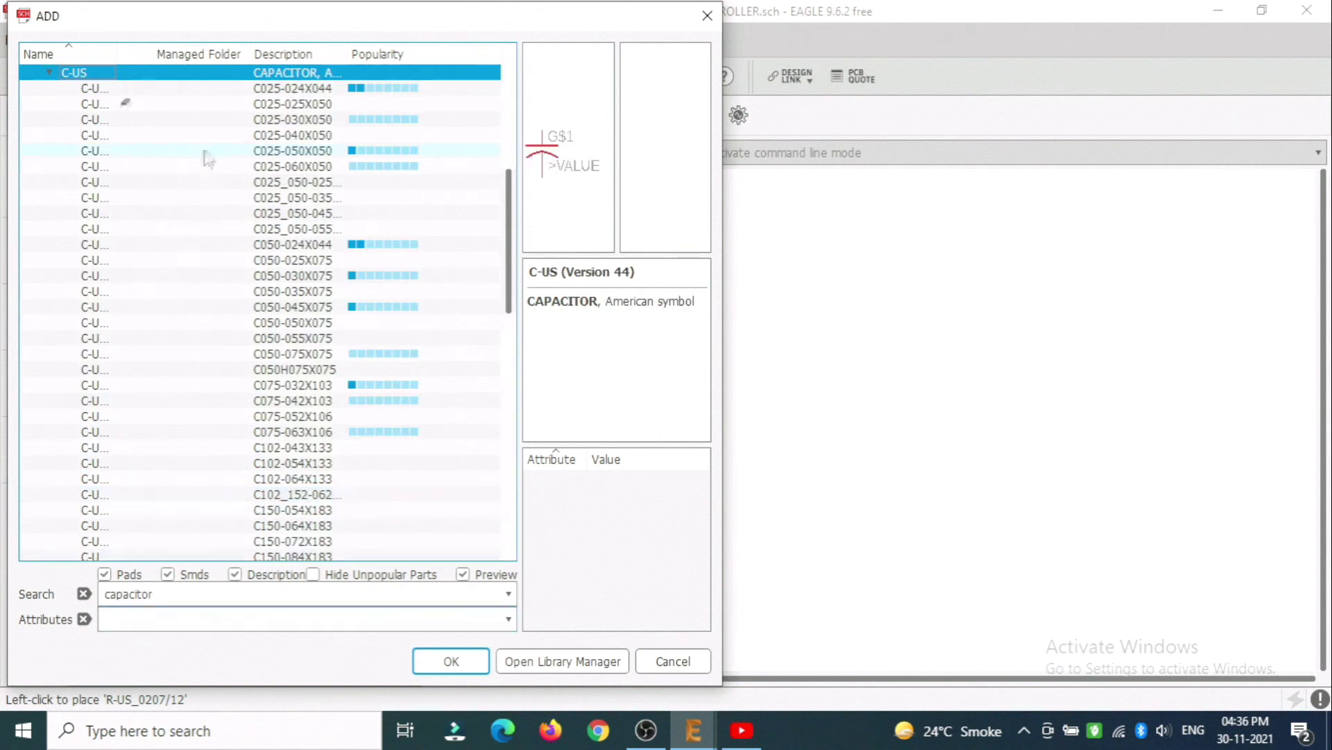
left_click(268, 104)
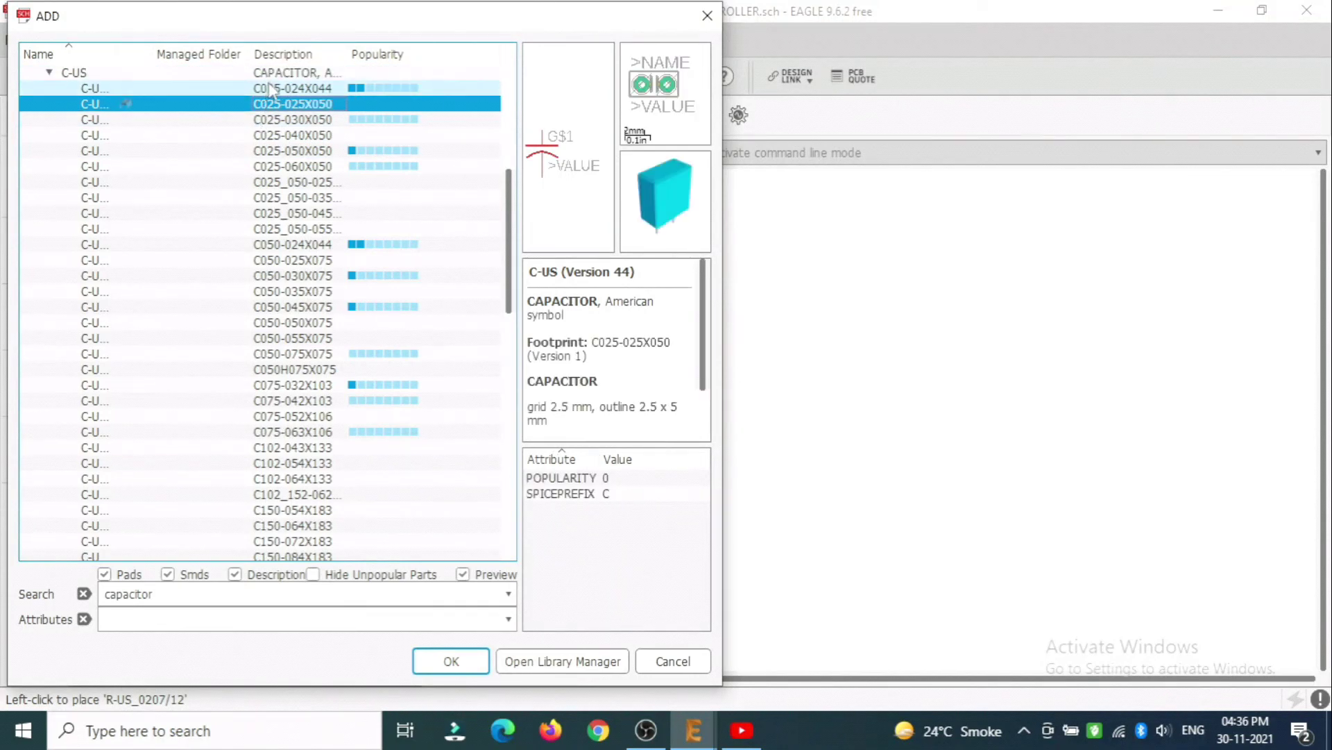
left_click(270, 90)
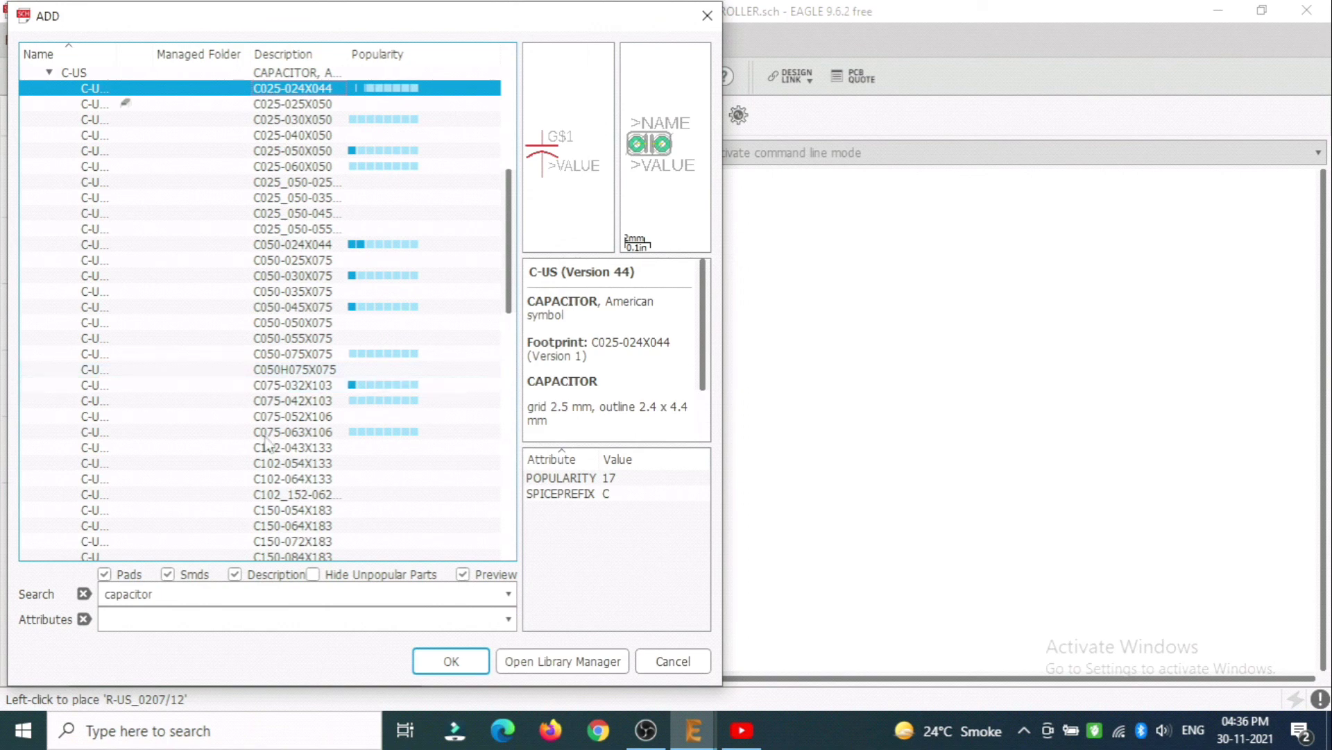
left_click(278, 496)
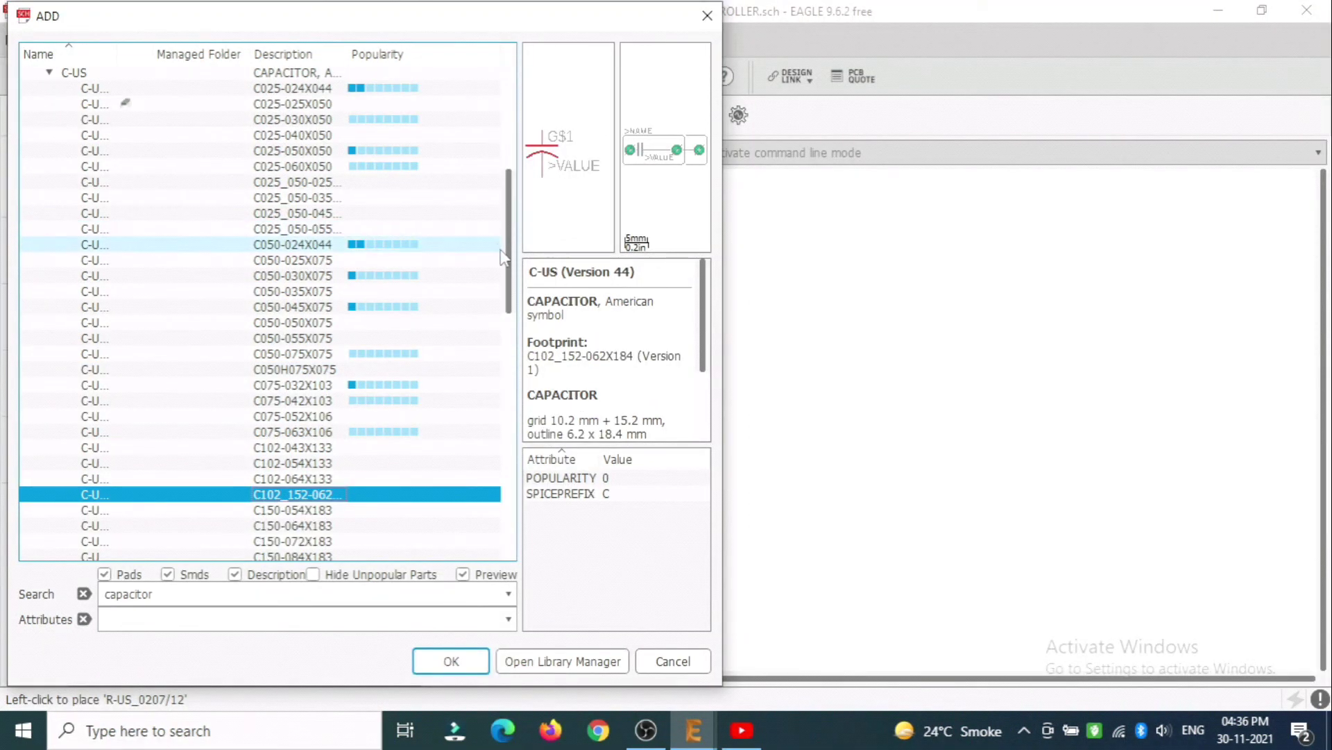
left_click_drag(510, 277, 522, 102)
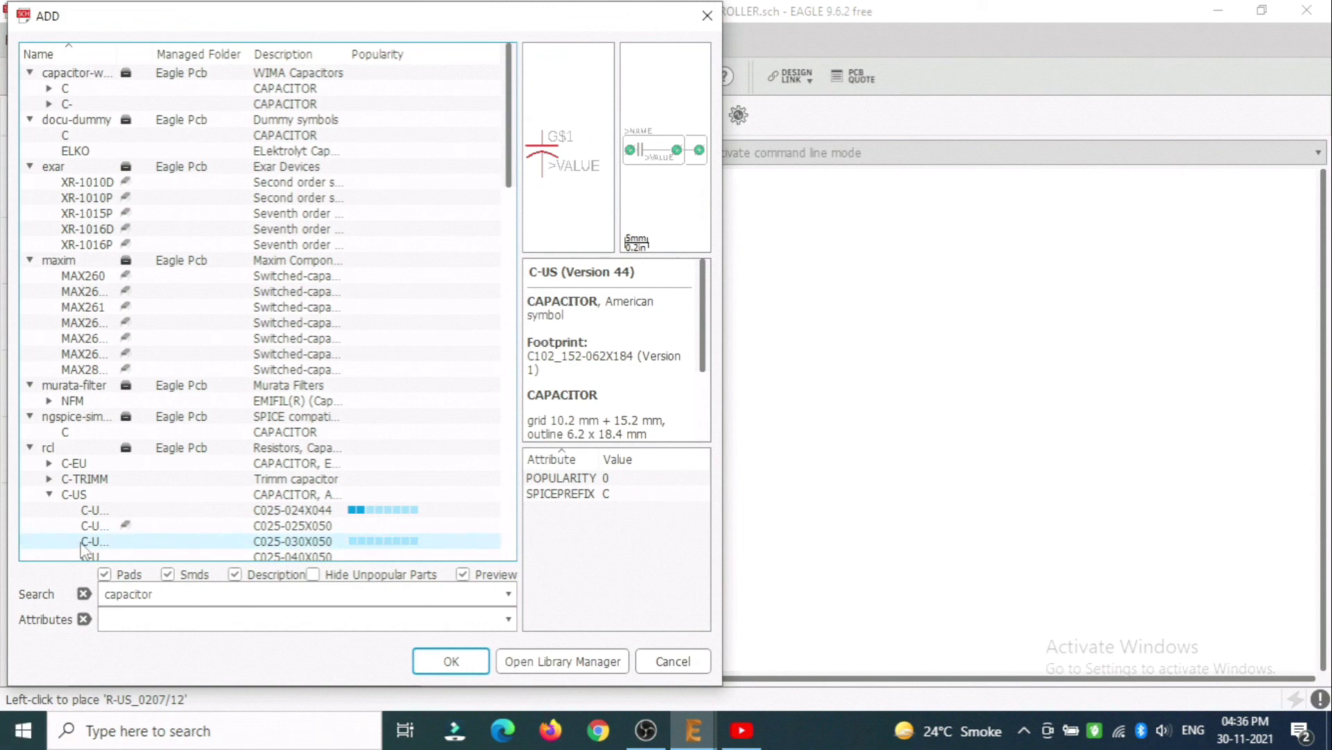
Preview the C-EU capacitor's C025-025X050 and C025-024X044 footprints
left_click(84, 480)
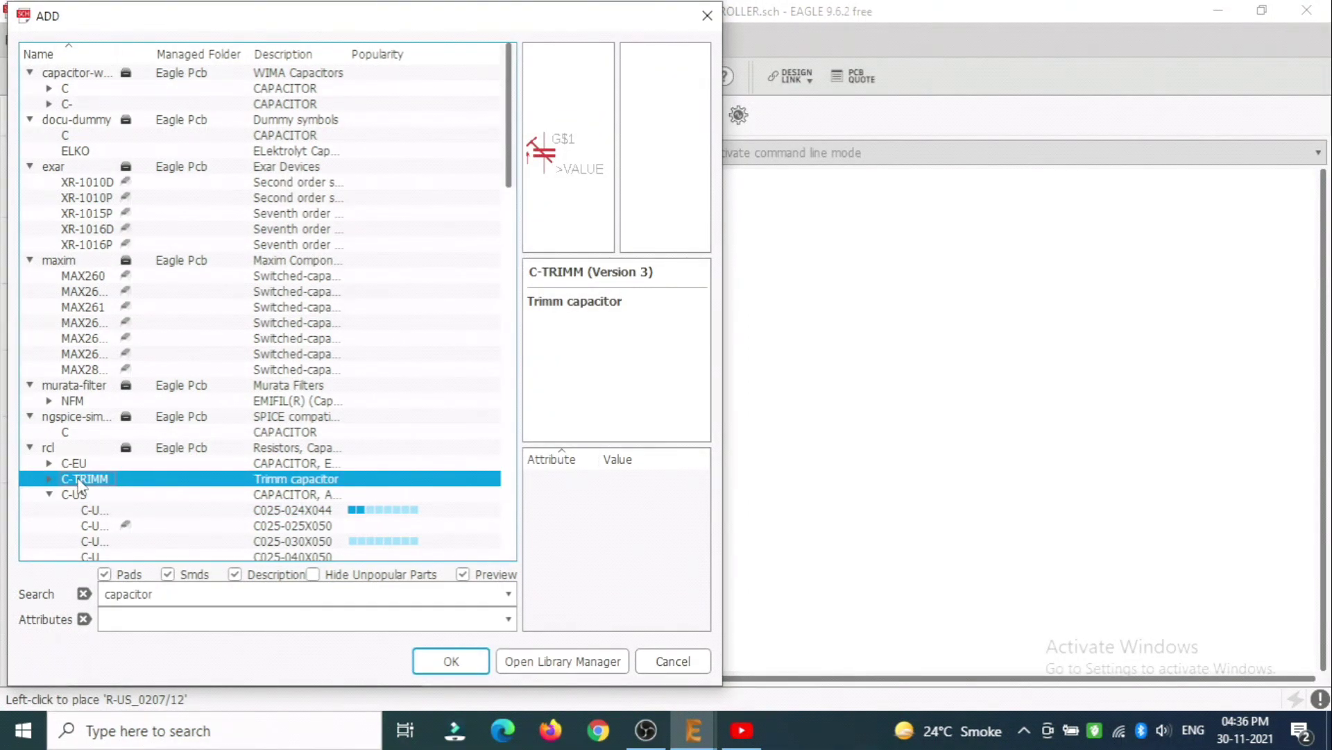
left_click(74, 464)
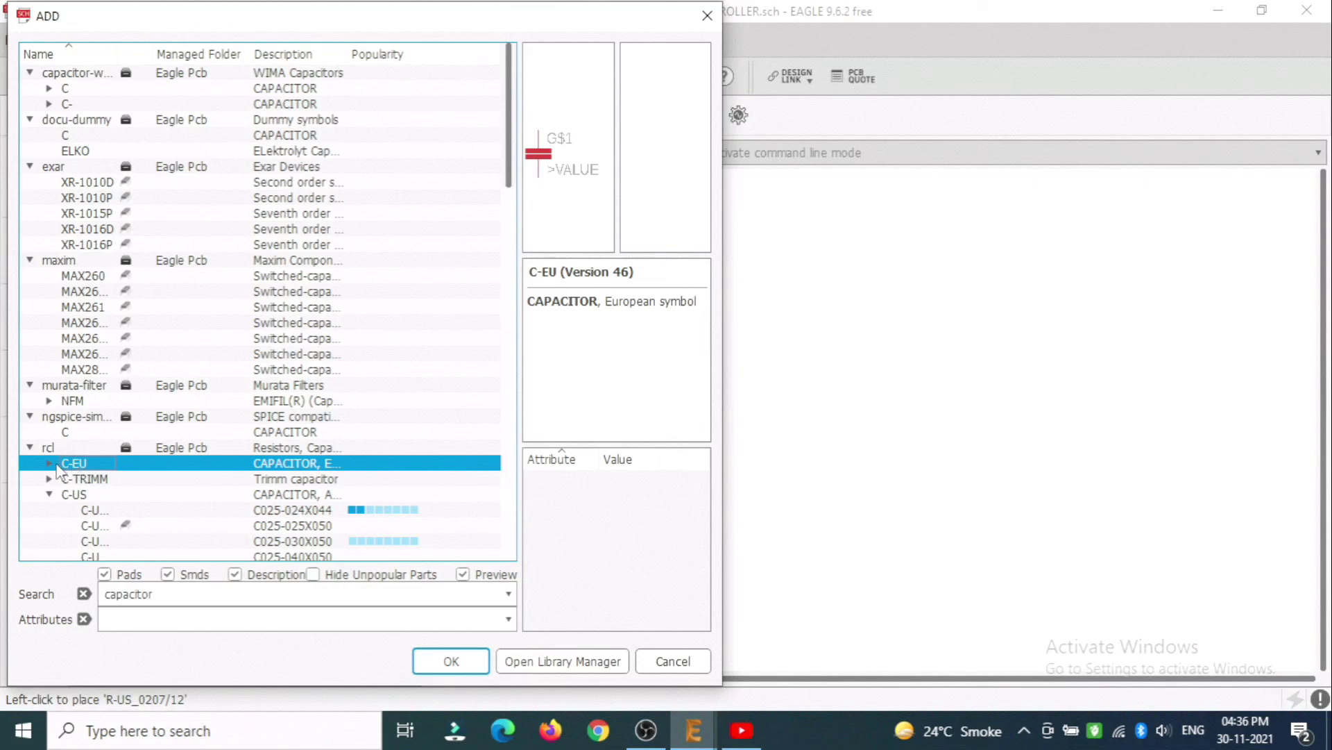
left_click(56, 465)
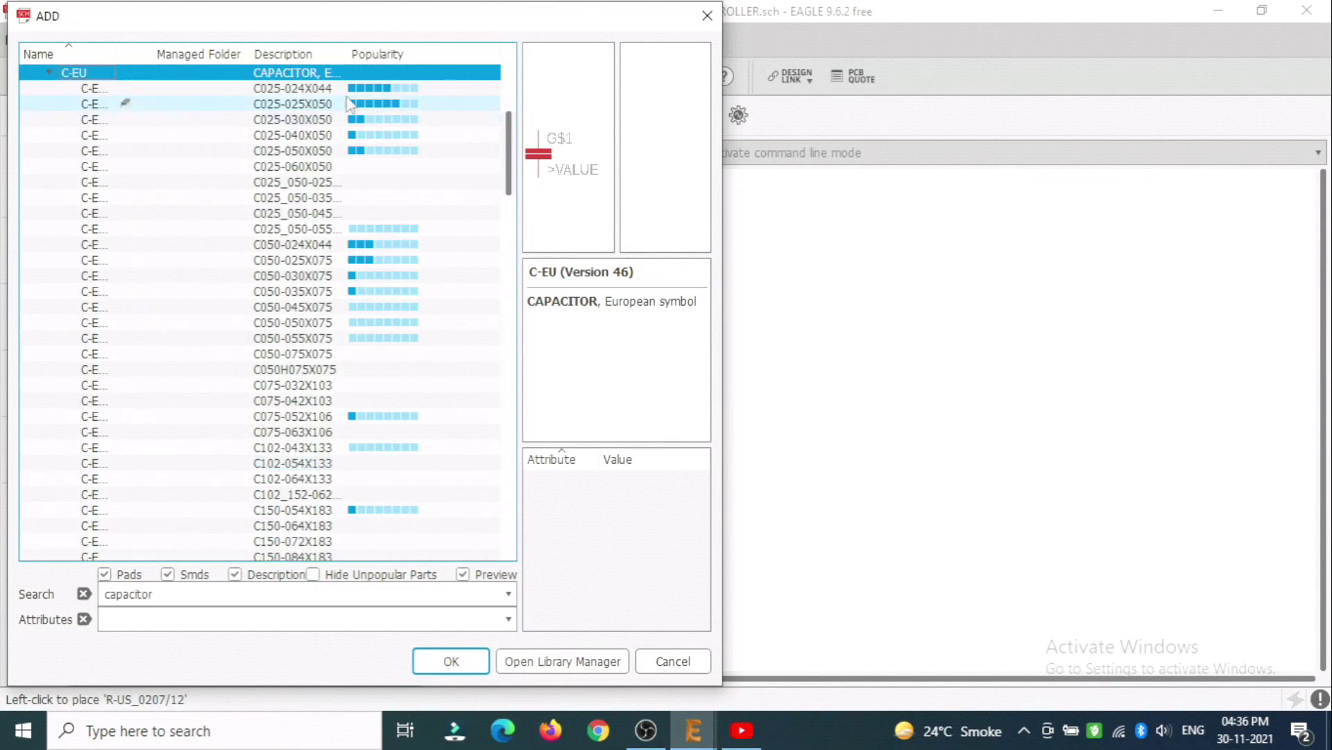
left_click(238, 104)
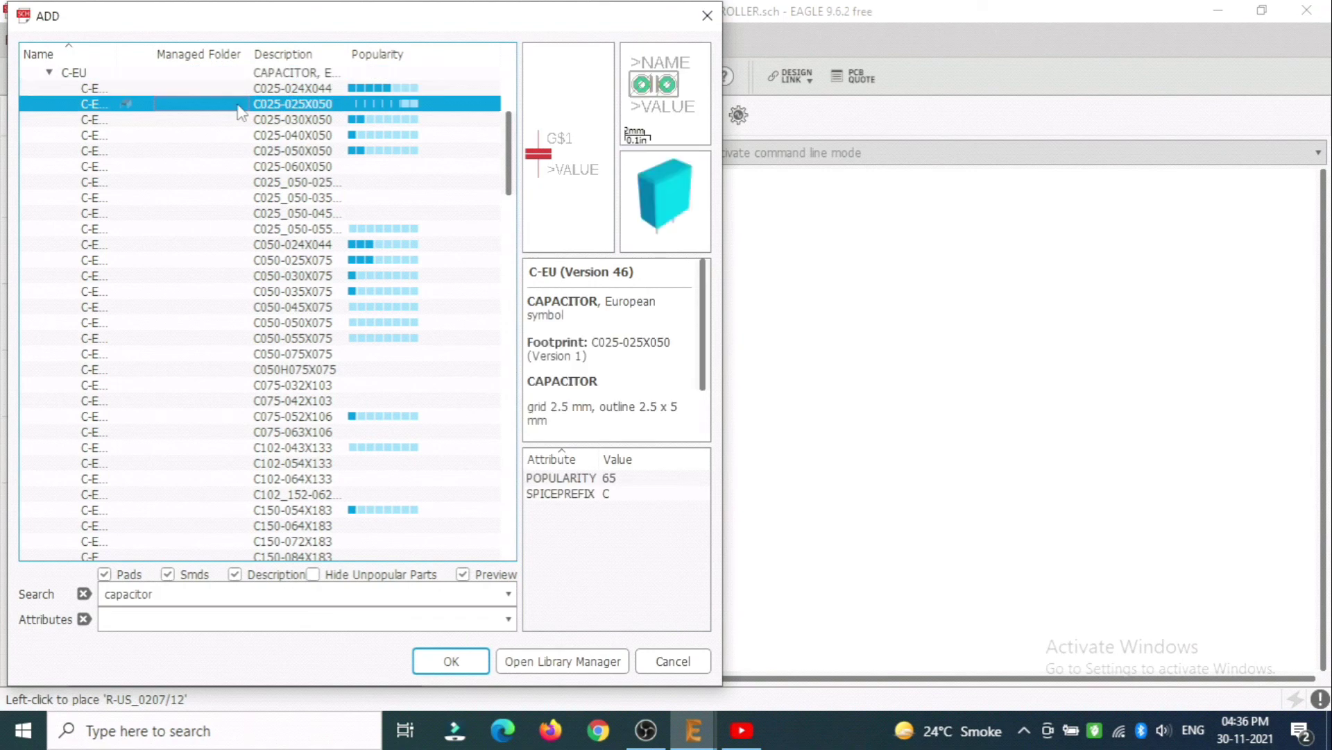
left_click(274, 92)
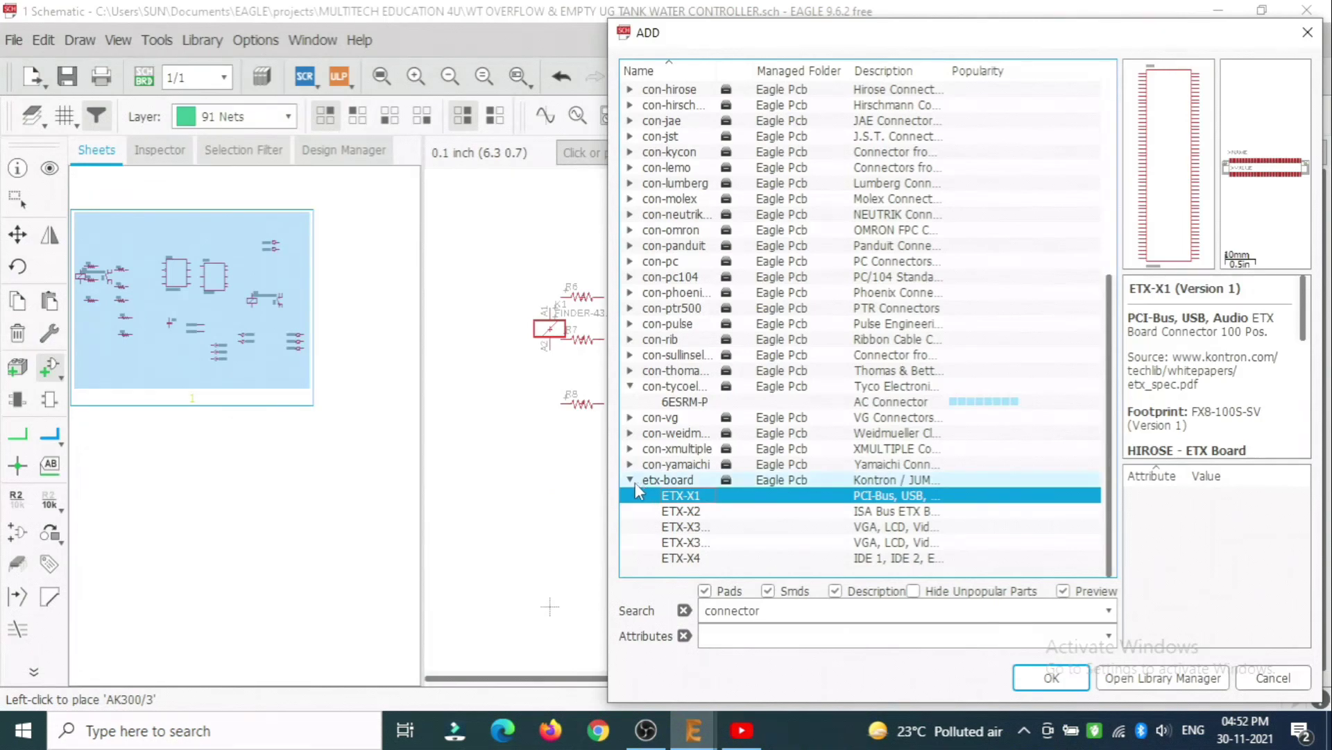
Collapse the etx-board and Tyco connector groups and close the ADD dialog without adding a part
left_click(635, 482)
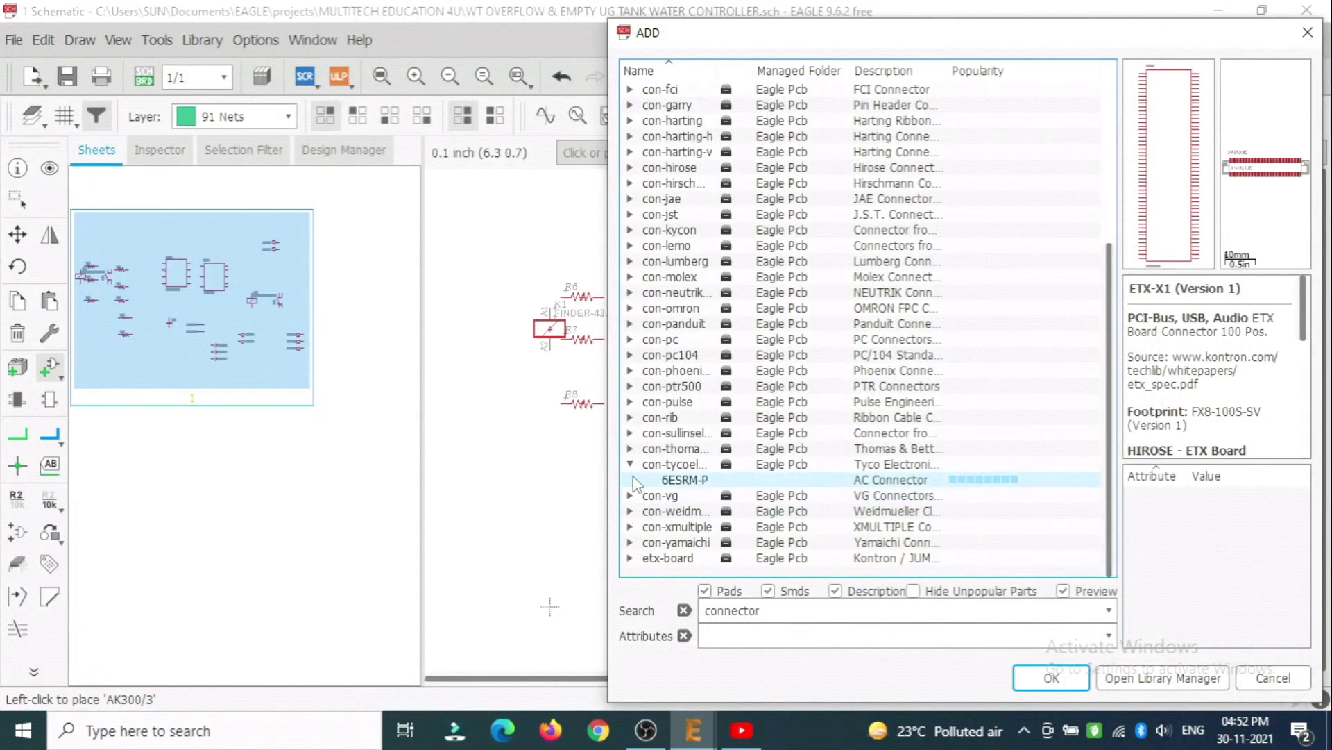
left_click(631, 464)
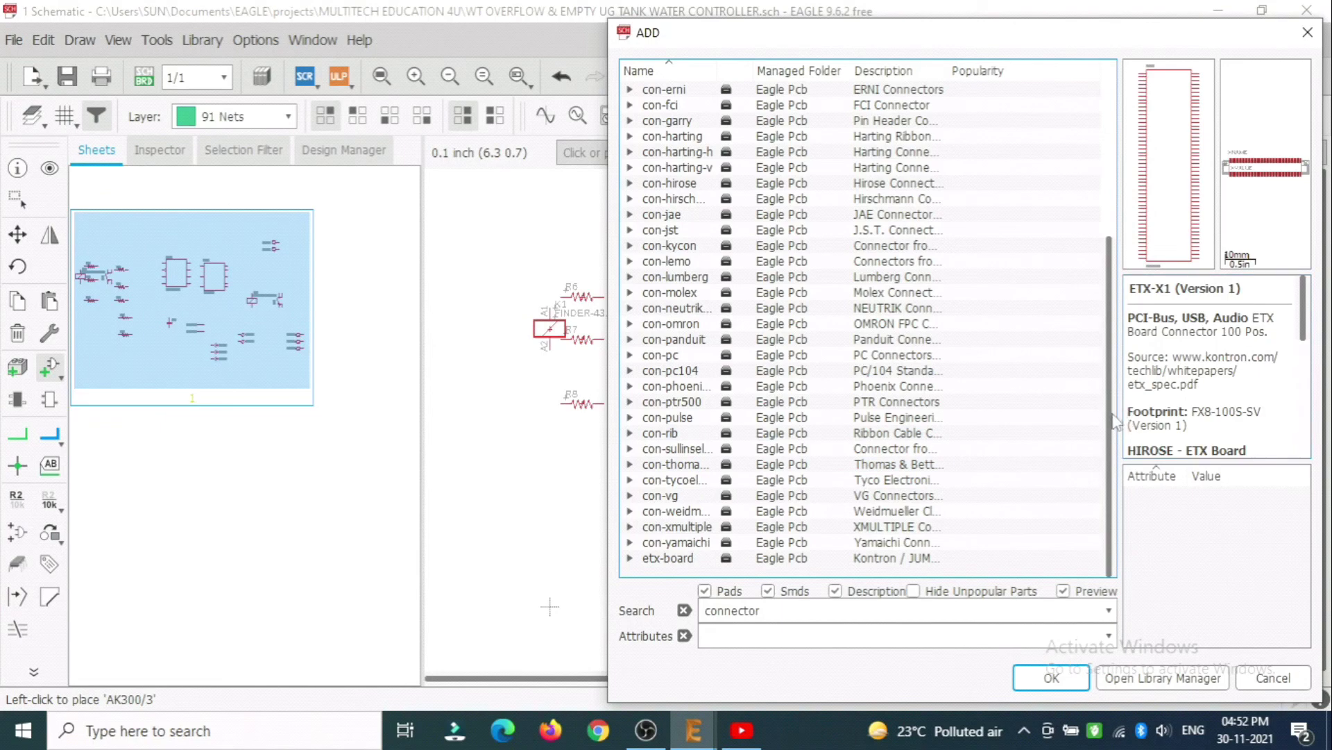
left_click_drag(1115, 458, 1113, 31)
left_click(1307, 32)
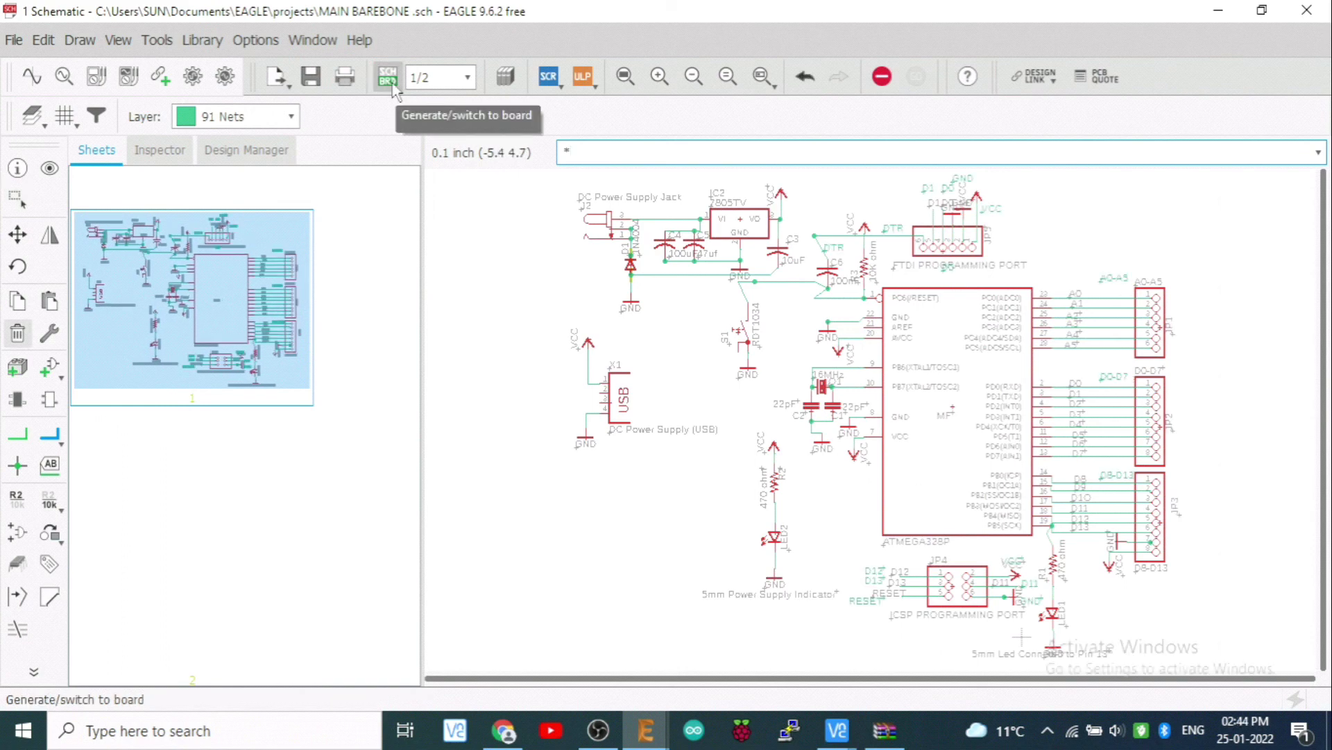
Create the MAIN BAREBONE board layout from the schematic
left_click(390, 80)
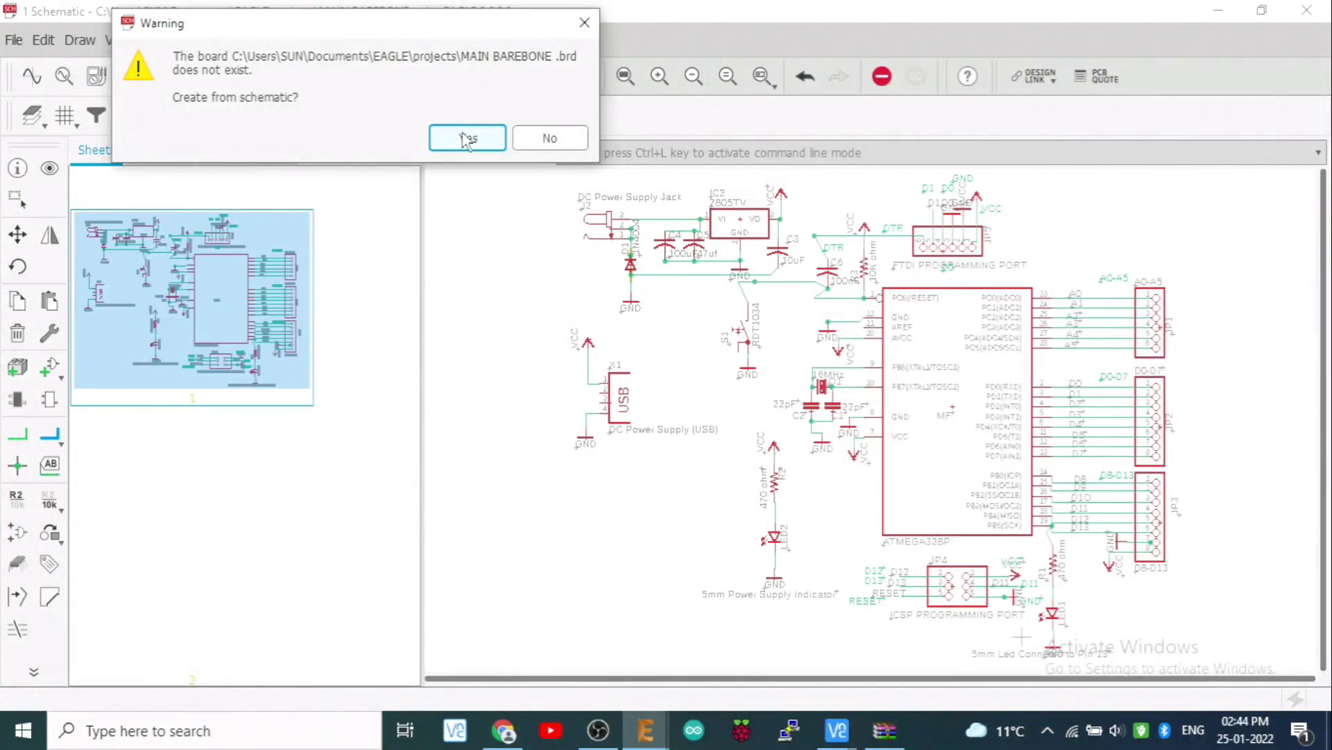
left_click(467, 138)
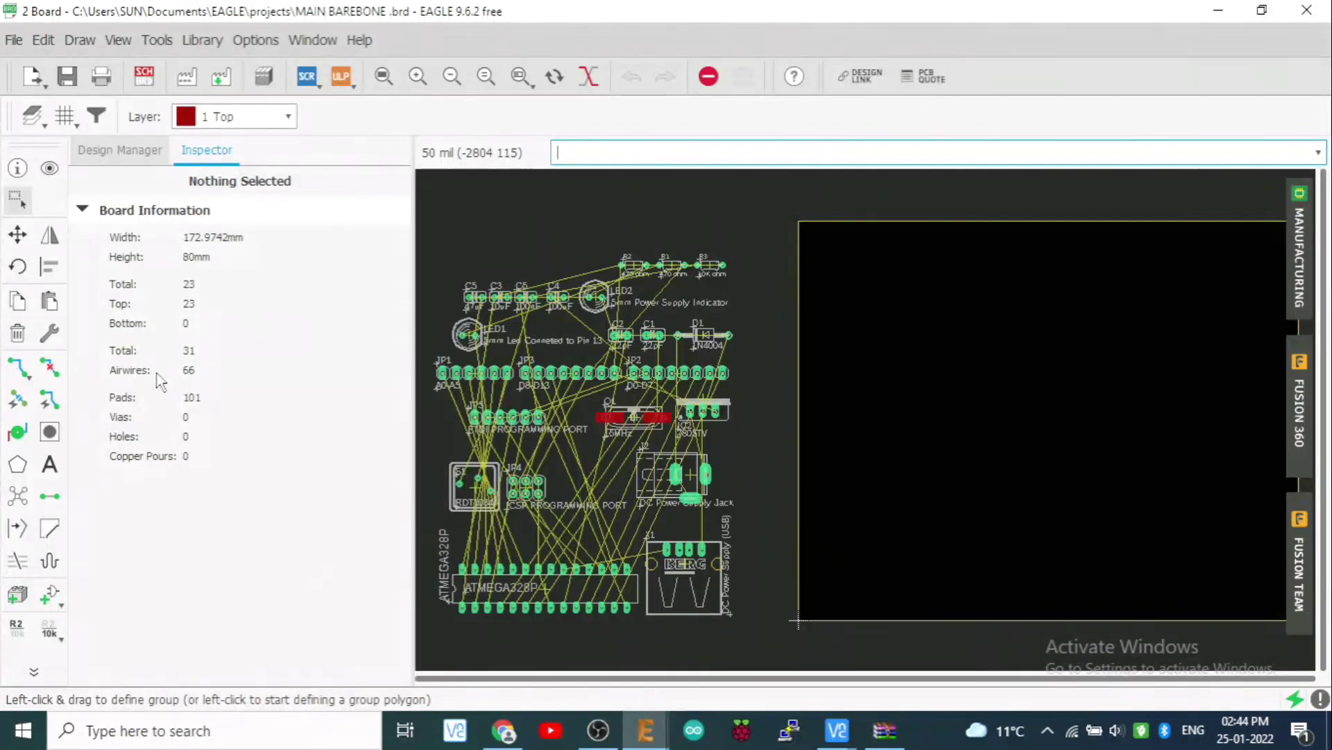
Move the ATMEGA328P onto the board and rotate it into orientation
left_click(17, 237)
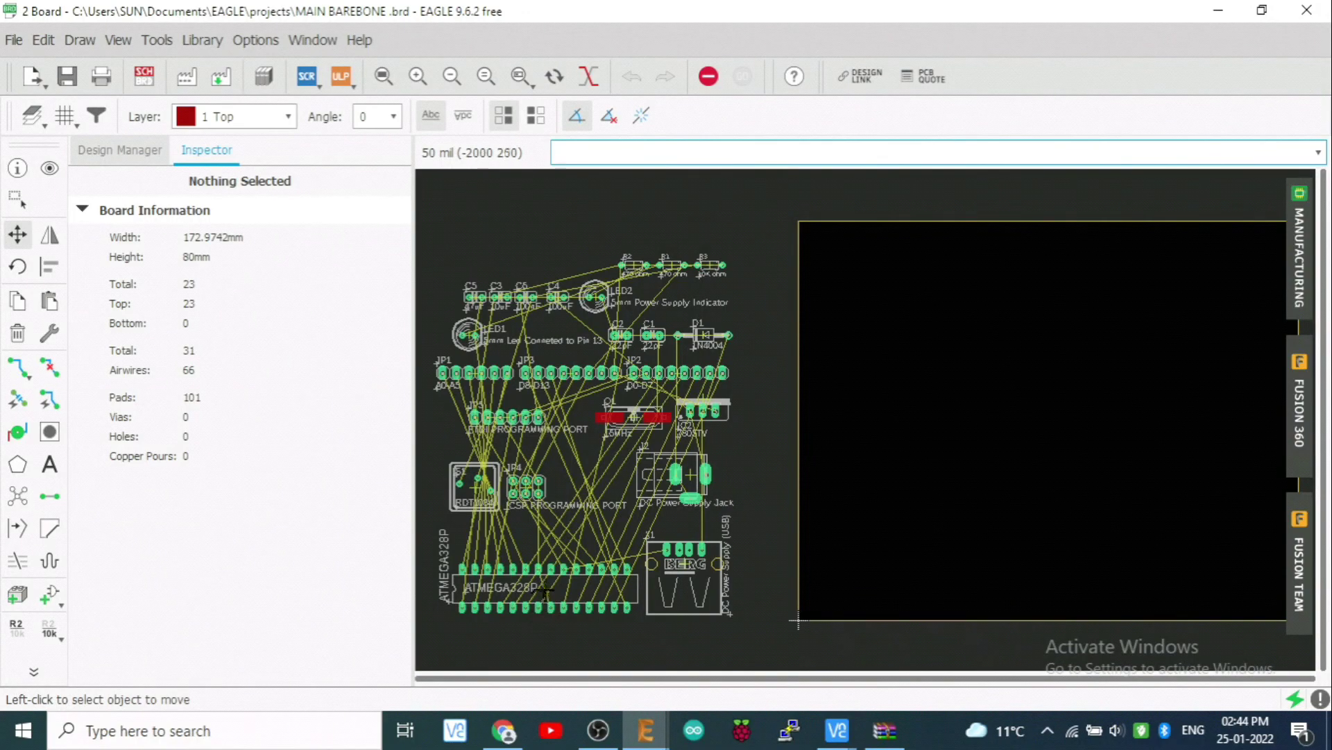
left_click(545, 592)
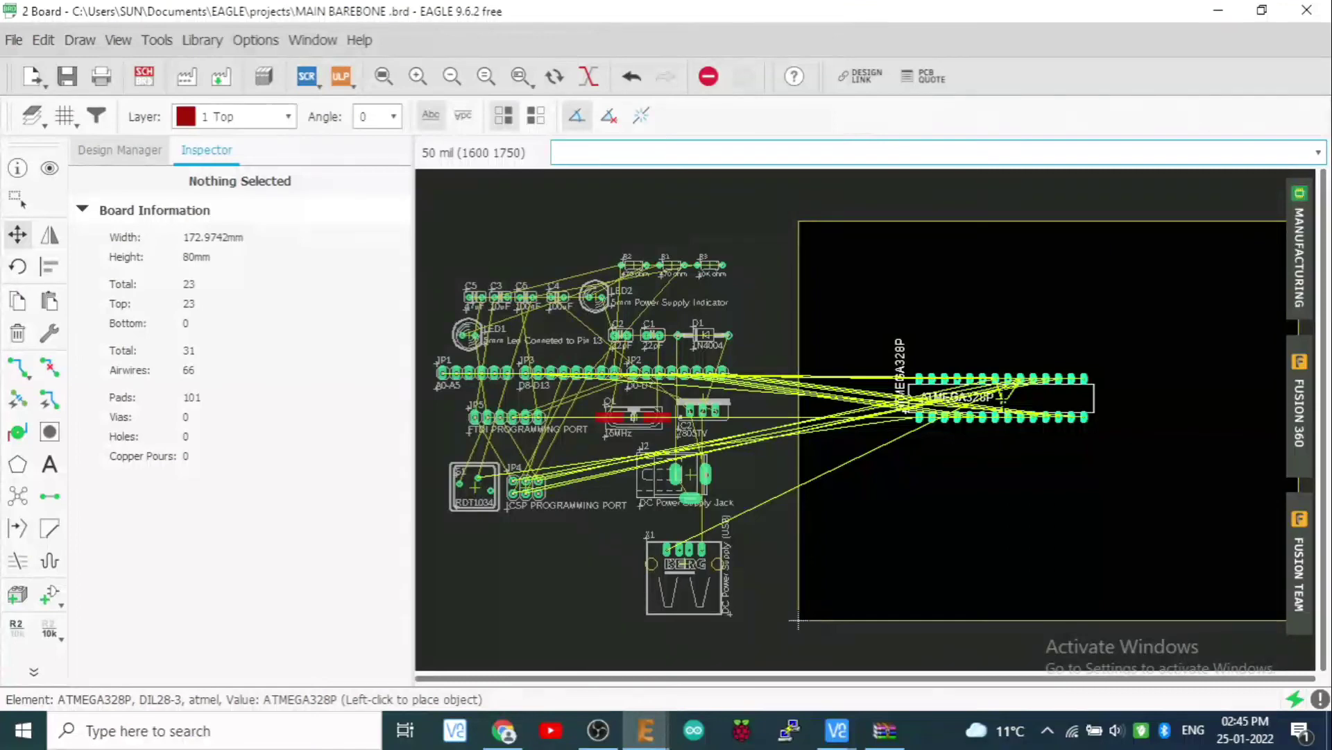
right_click(1002, 399)
right_click(1002, 400)
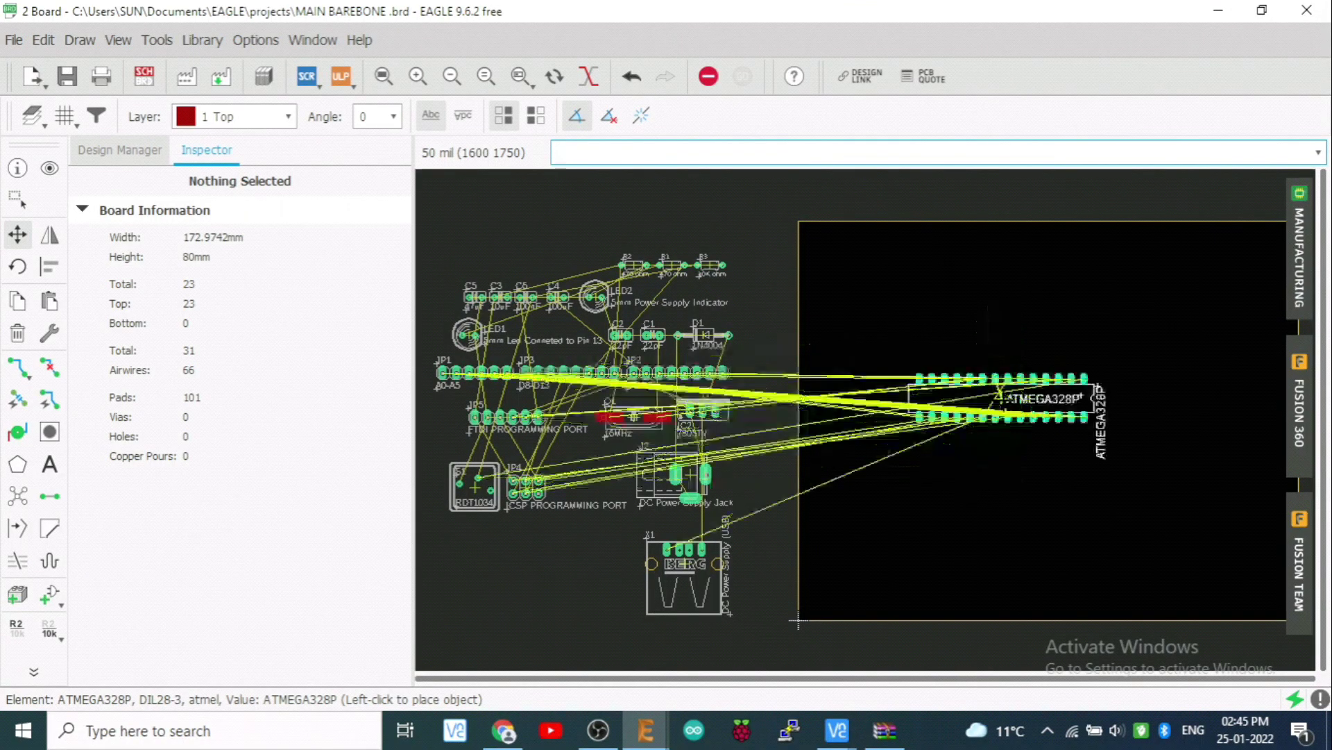
right_click(1002, 399)
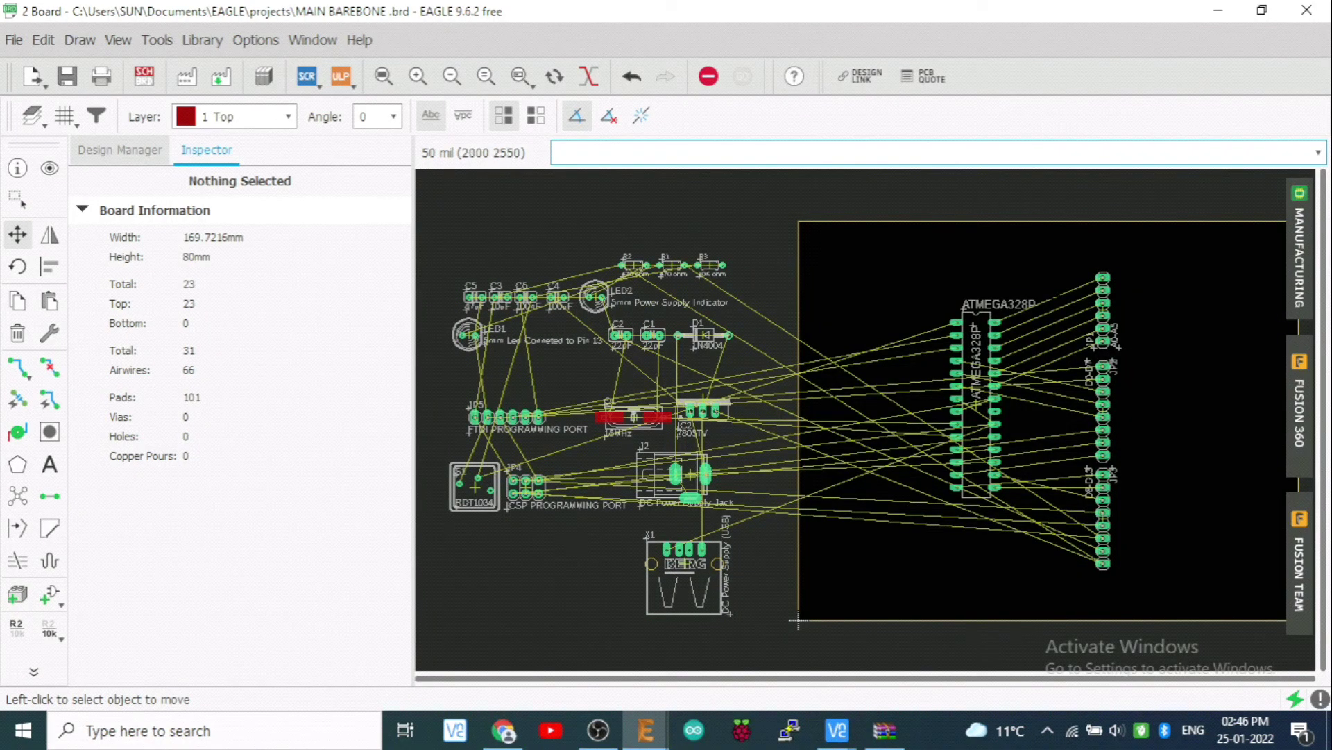
Place the JP1 and JP2 headers beside the chip and reposition the ATMEGA328P label
left_click(1105, 307)
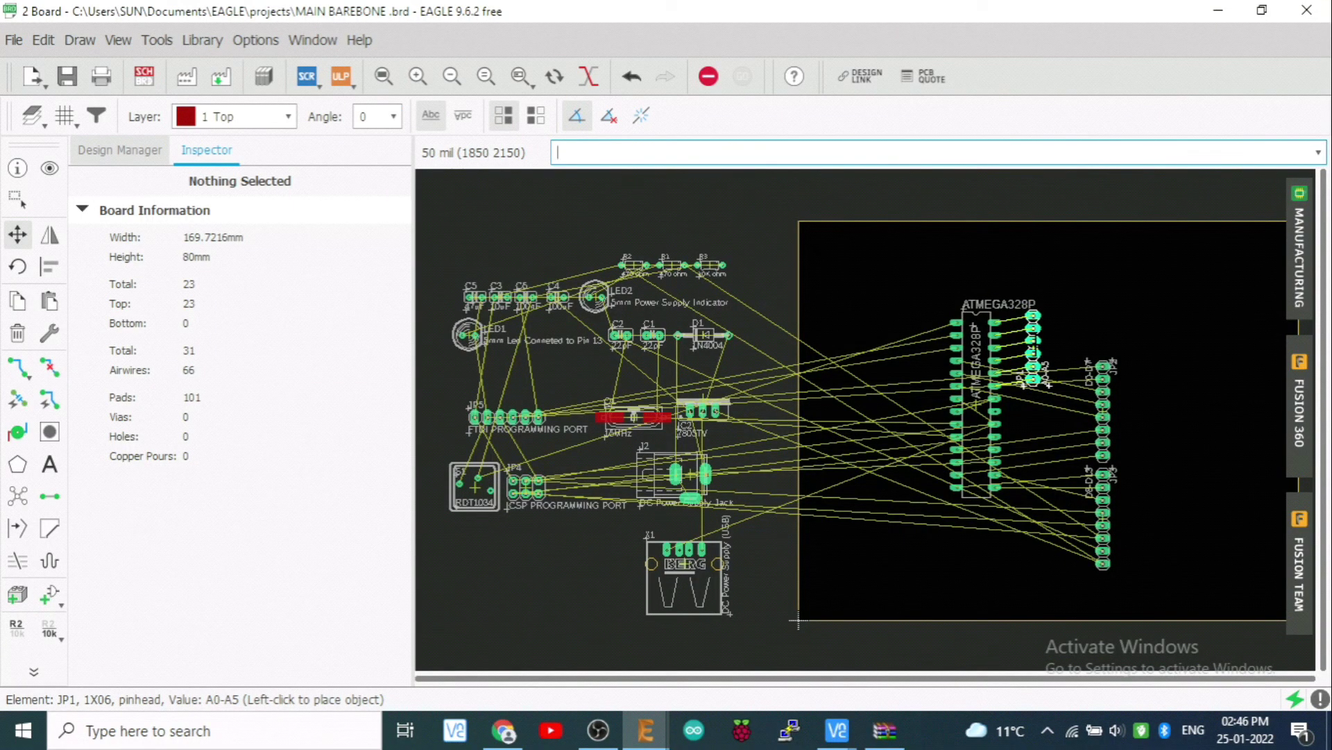
left_click(1047, 383)
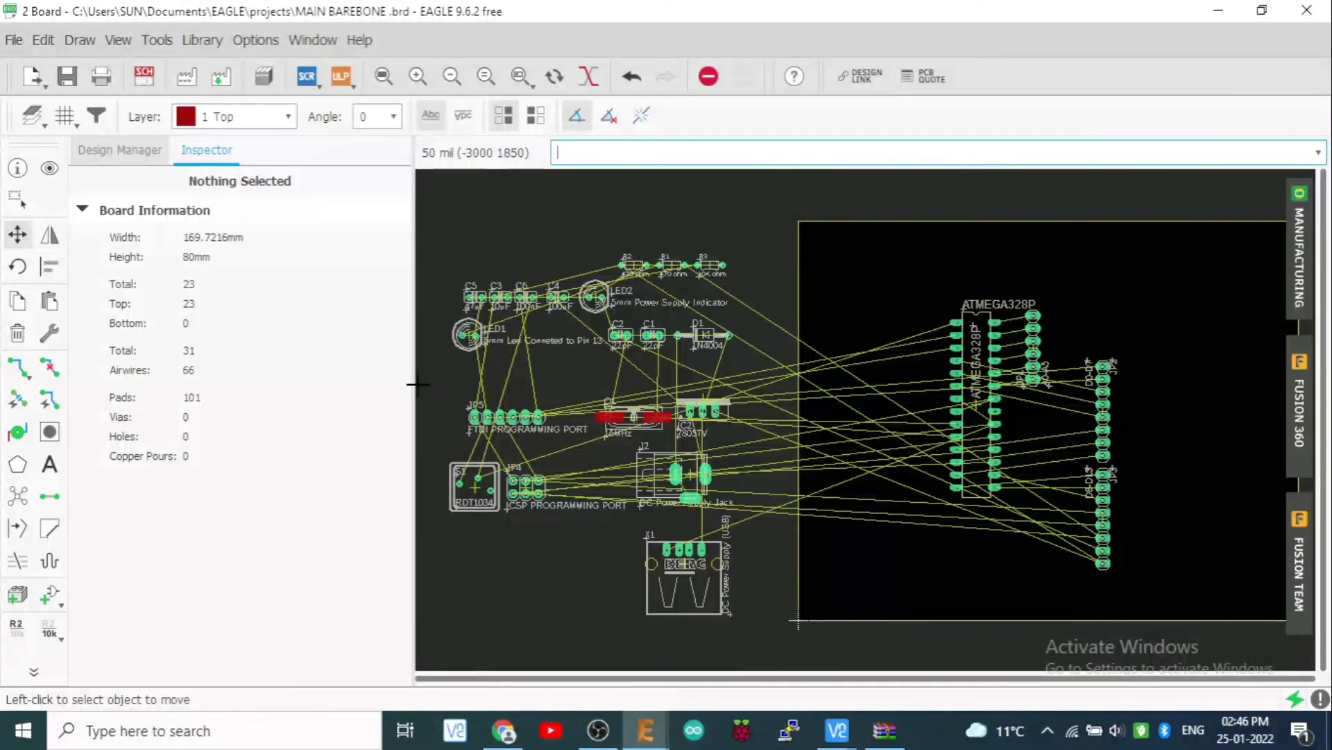
left_click(17, 235)
left_click(965, 308)
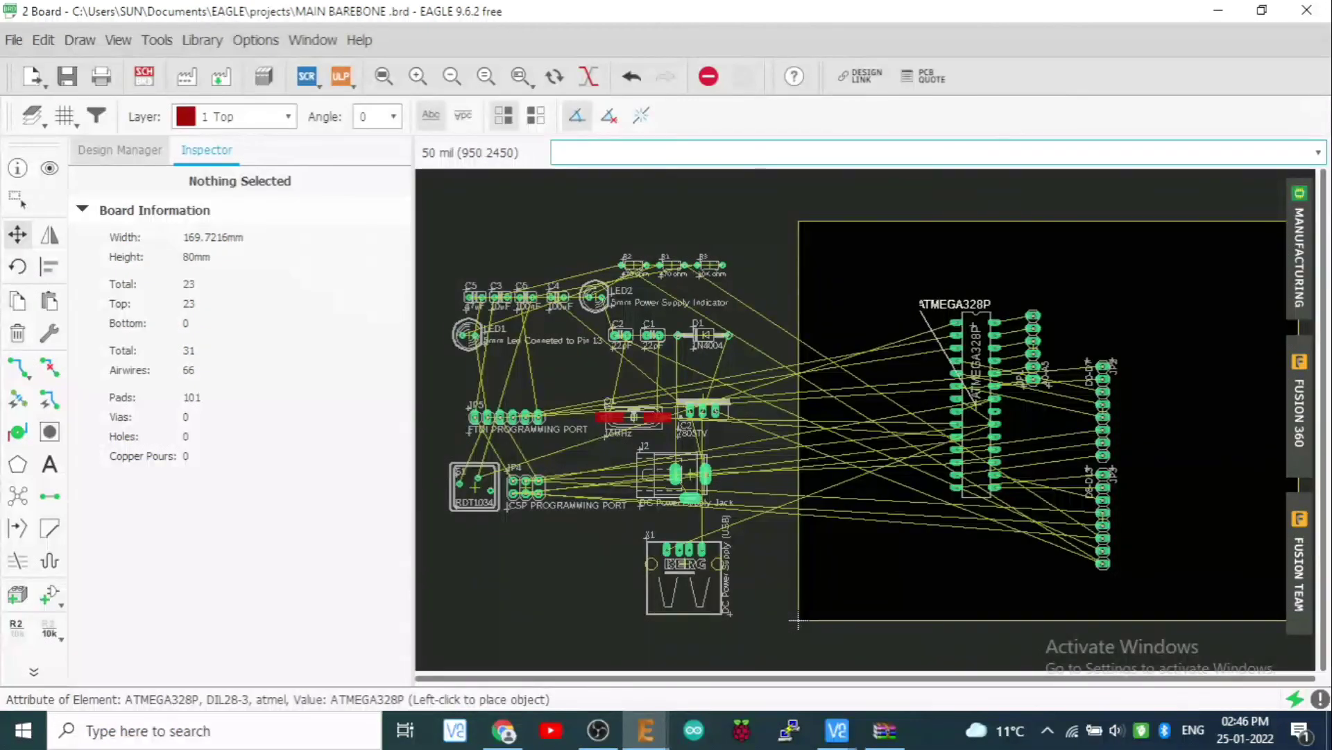
left_click(918, 309)
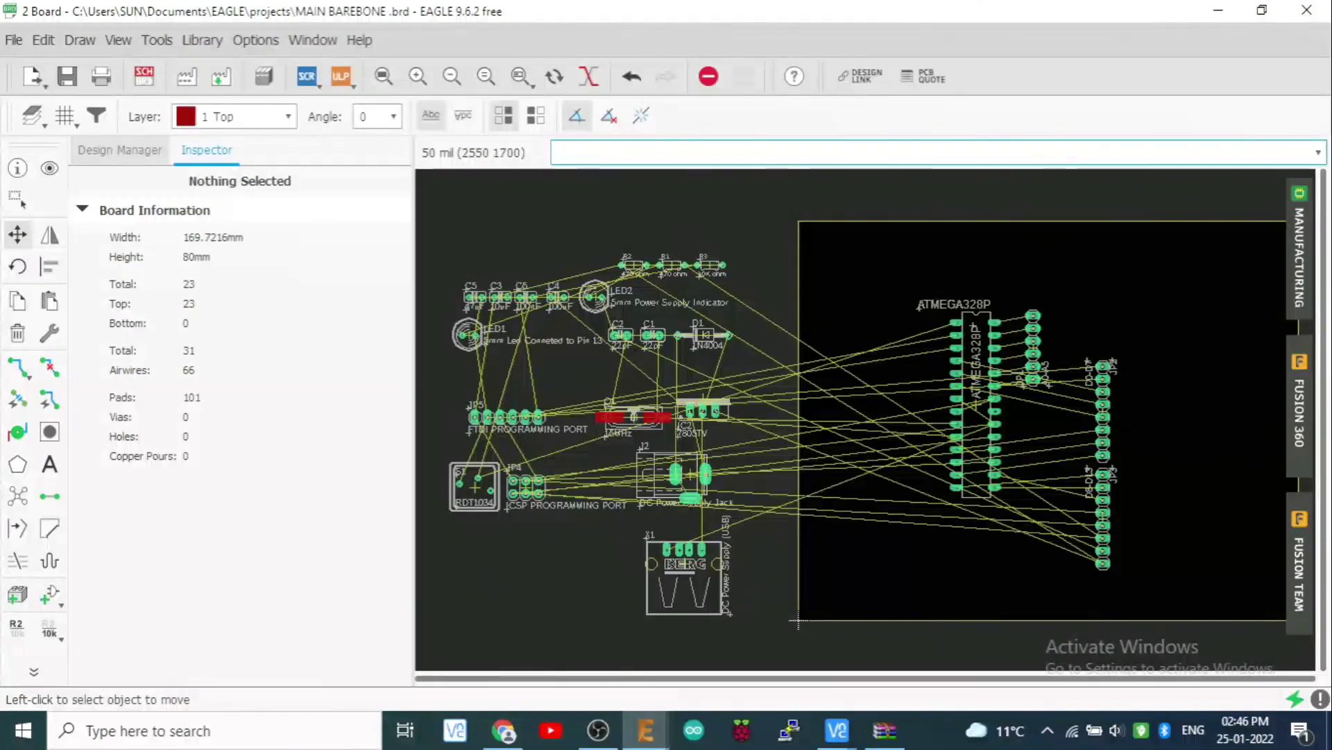
left_click(1103, 409)
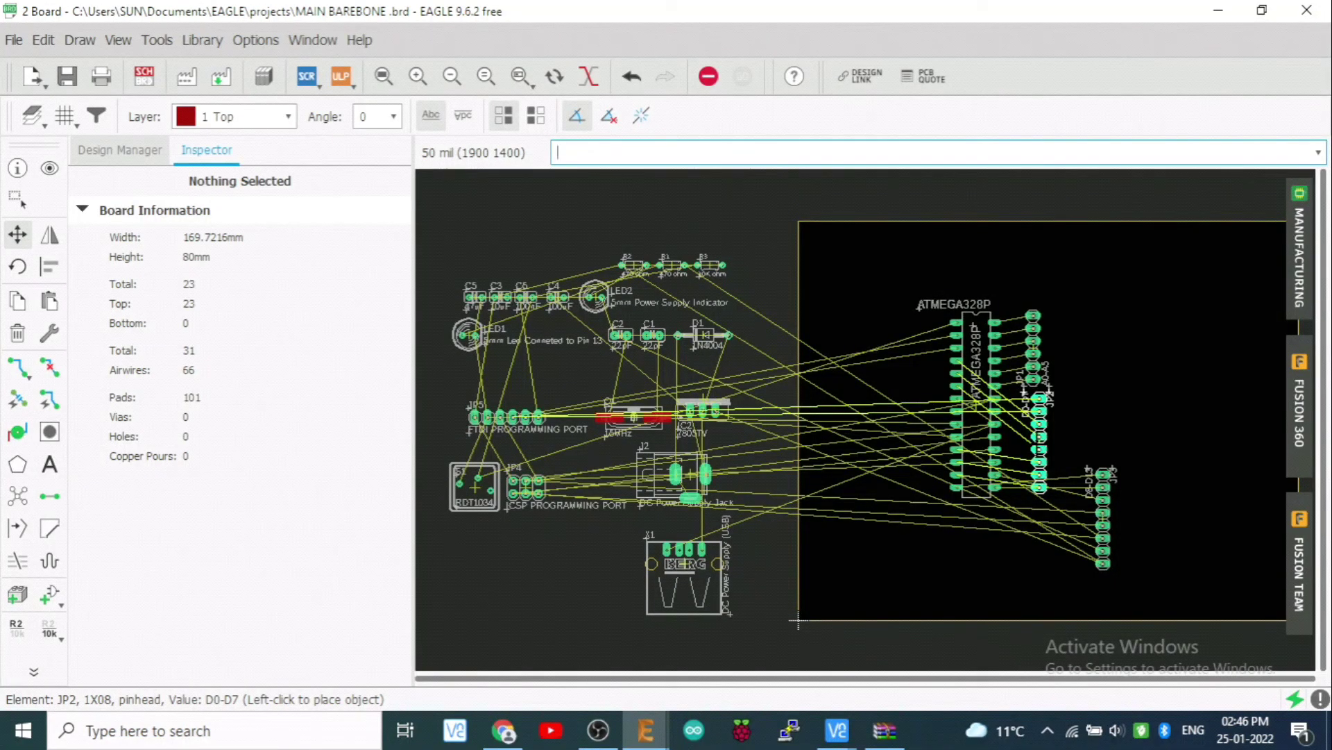
left_click(1041, 442)
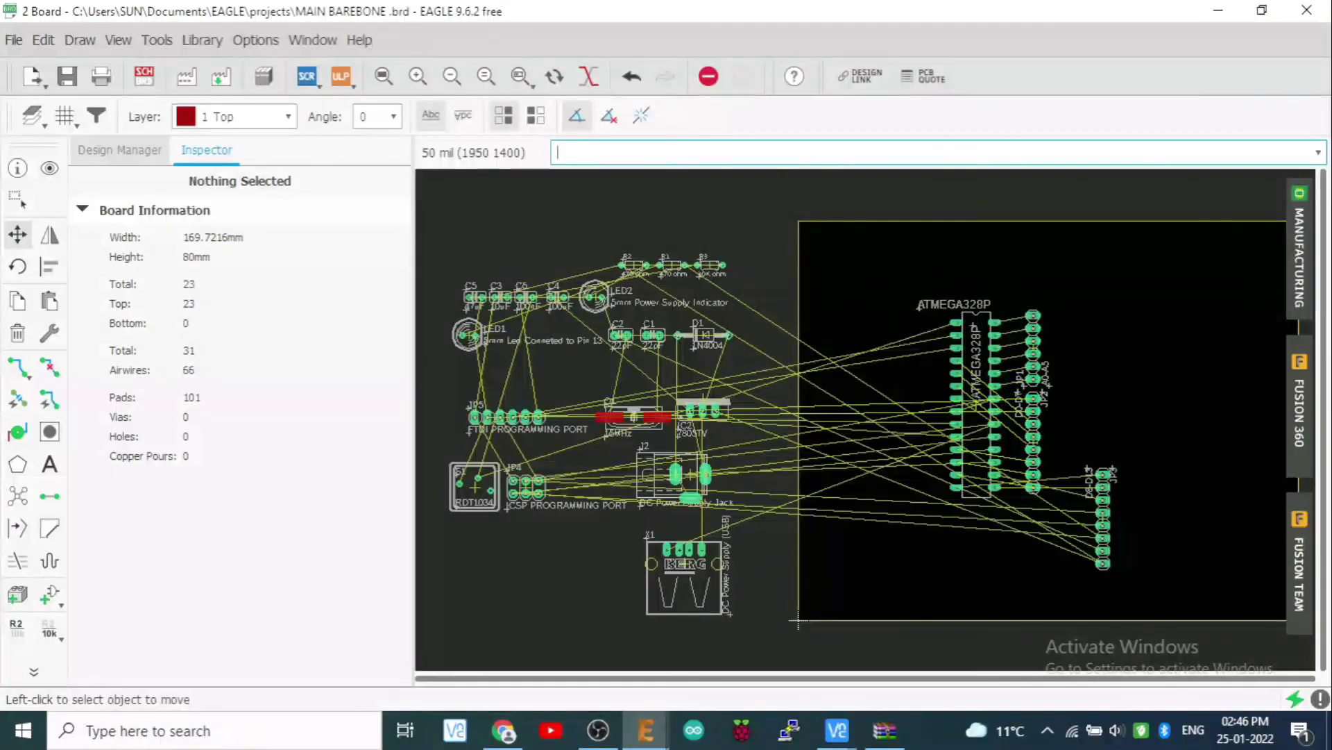
left_click(1100, 520)
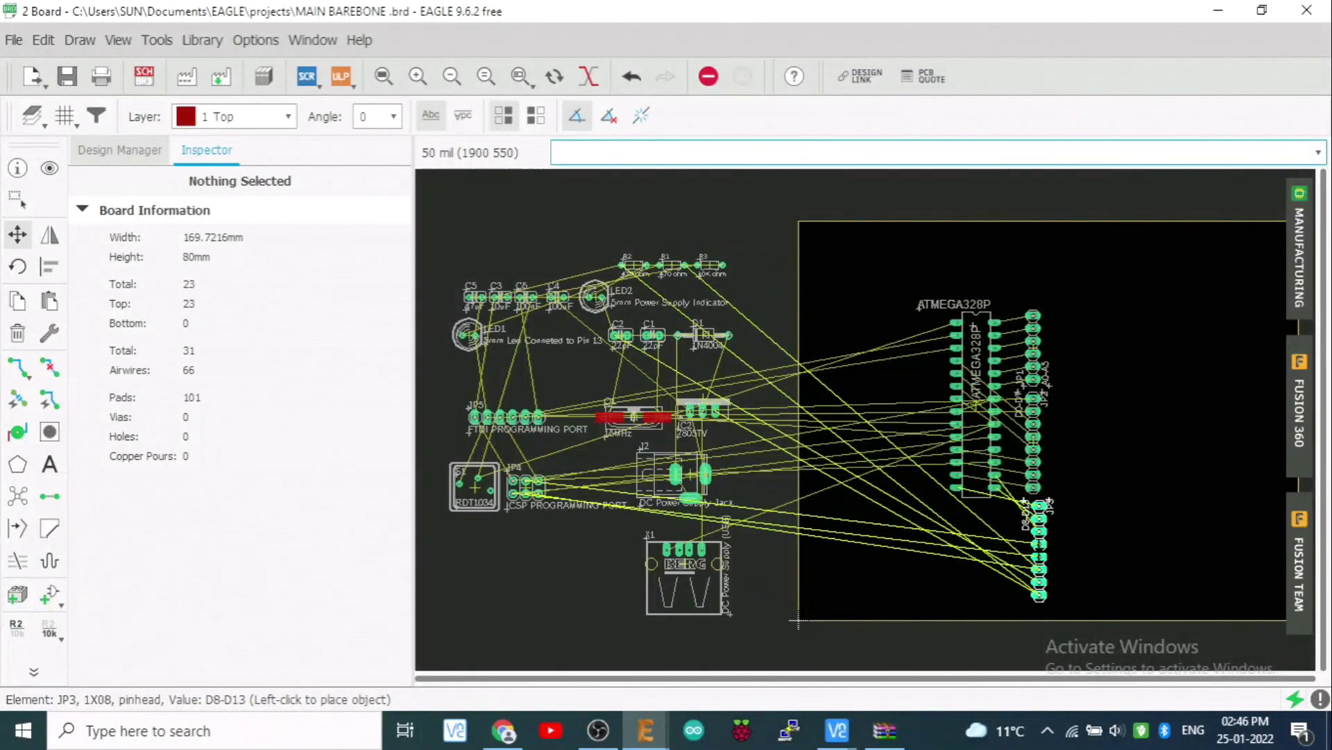
Place JP3, then move the J2 DC jack, X1 USB connector, JP5 FTDI port and S1 switch inside the outline
left_click(1035, 551)
left_click(669, 478)
left_click(982, 572)
left_click(687, 576)
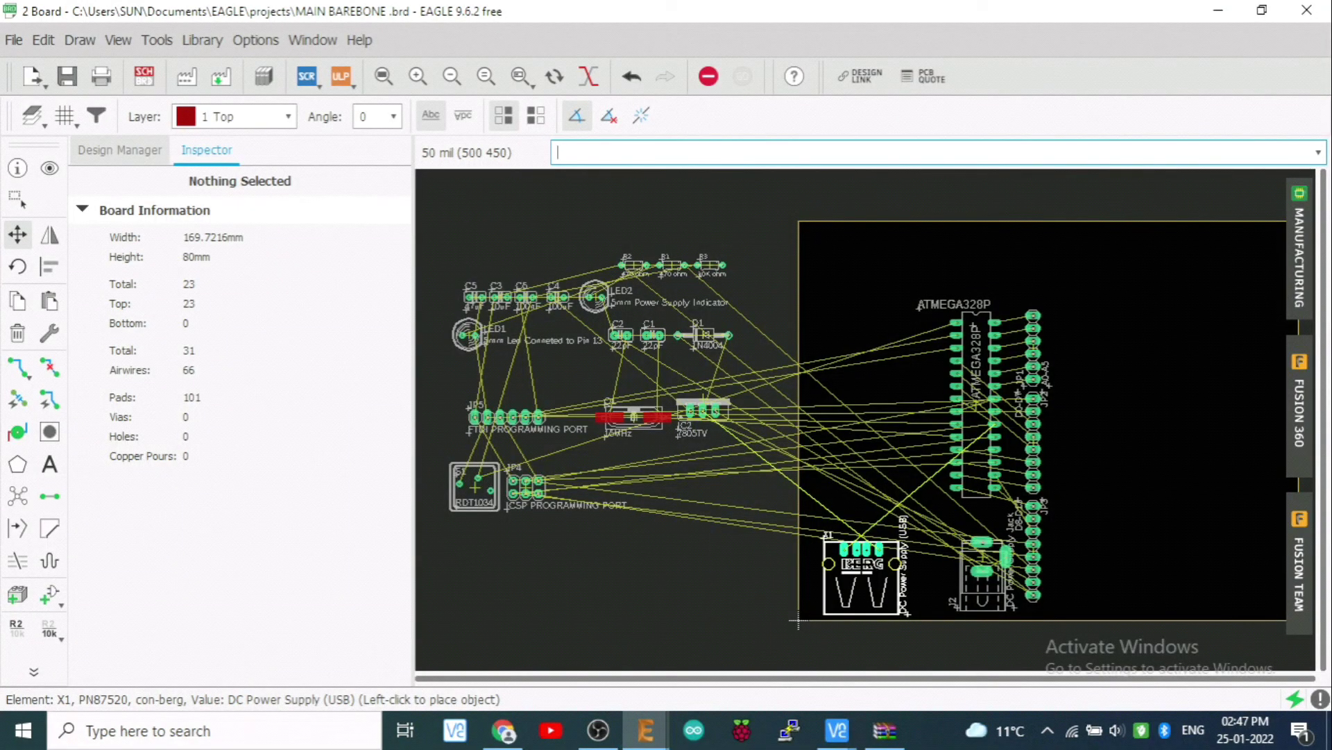
left_click(798, 620)
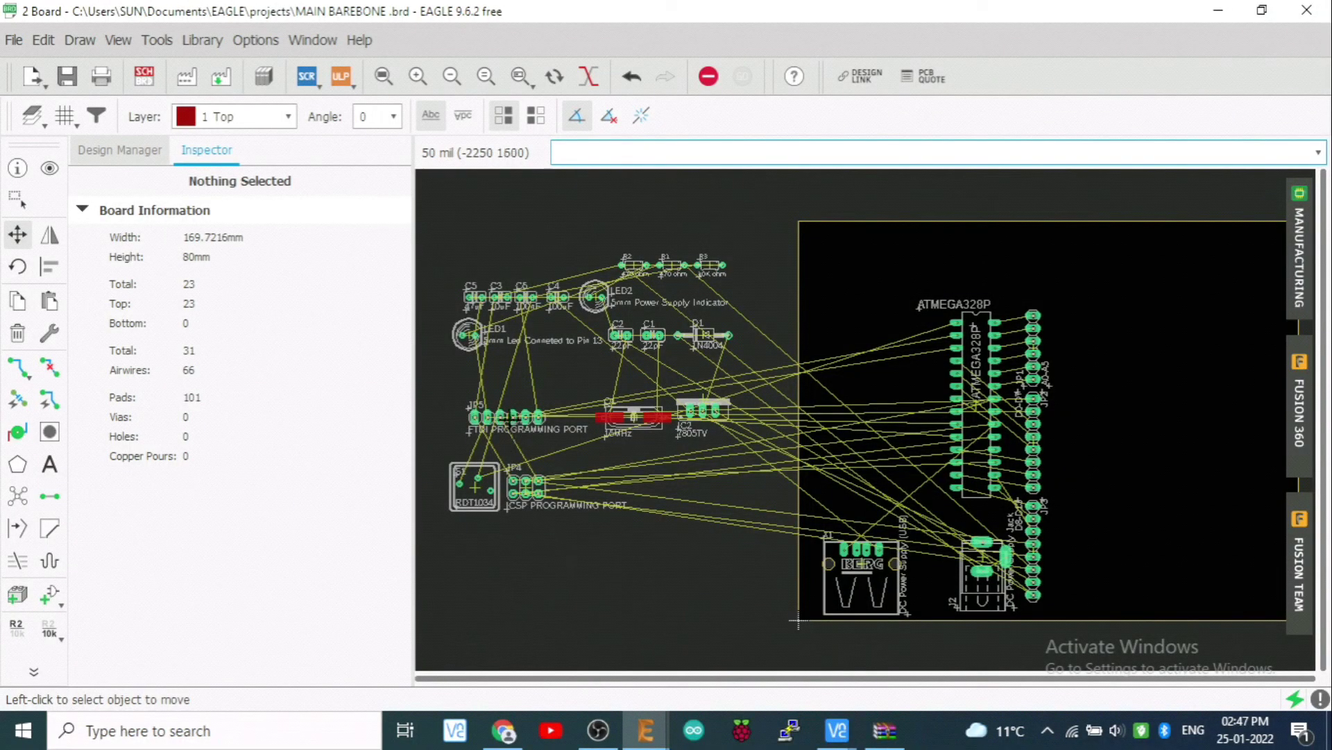
left_click(509, 417)
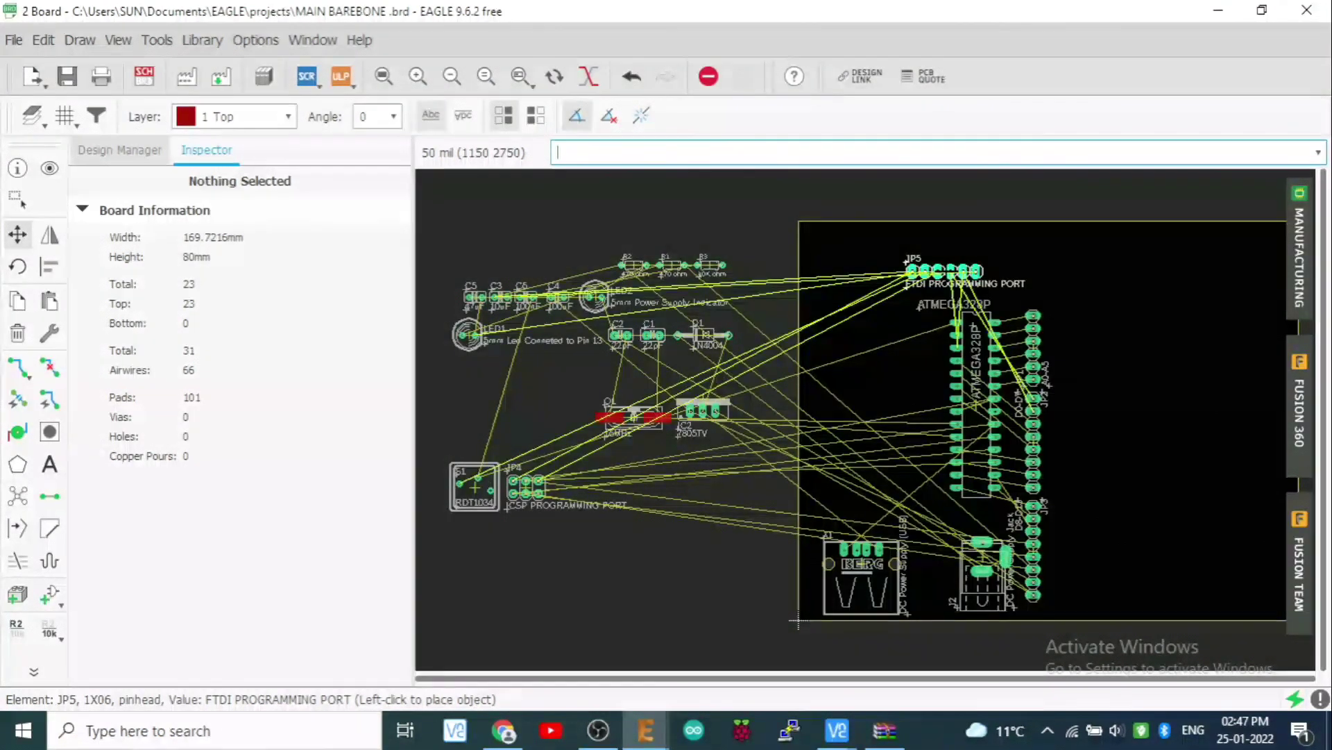
left_click(944, 271)
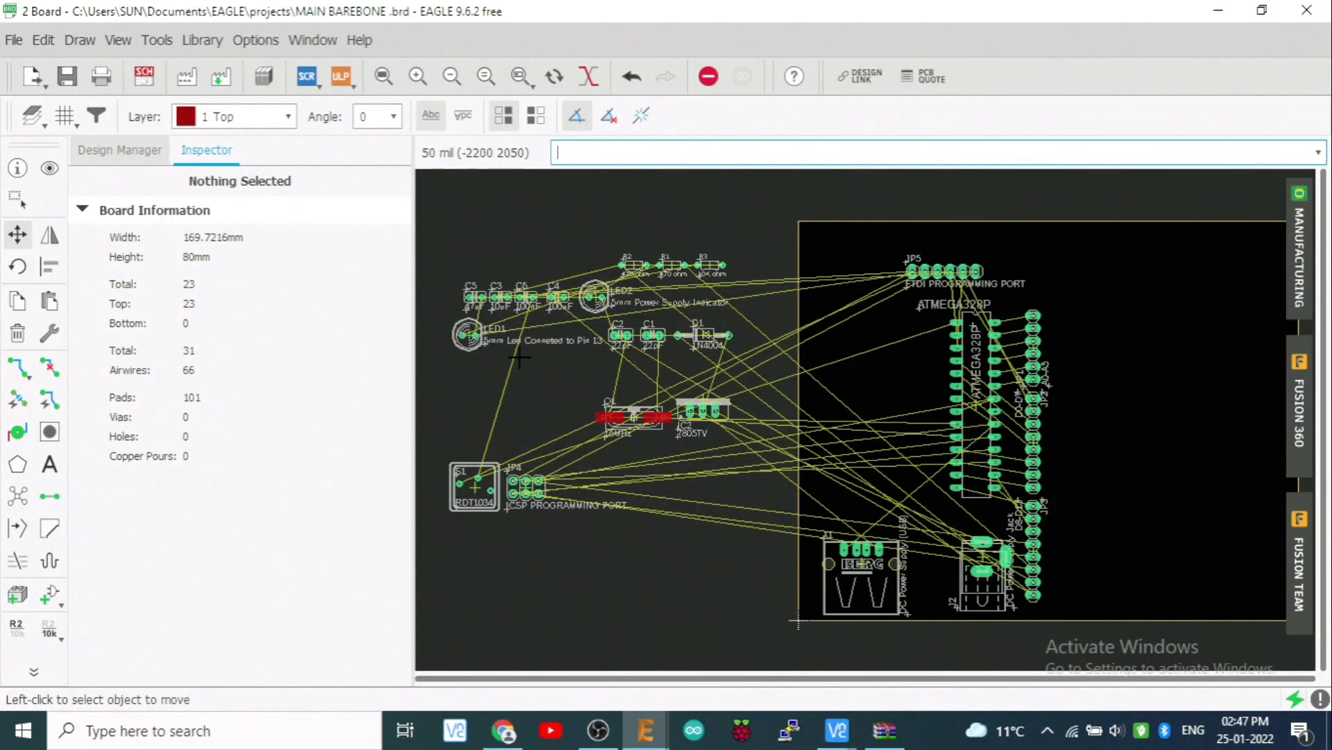
left_click(475, 487)
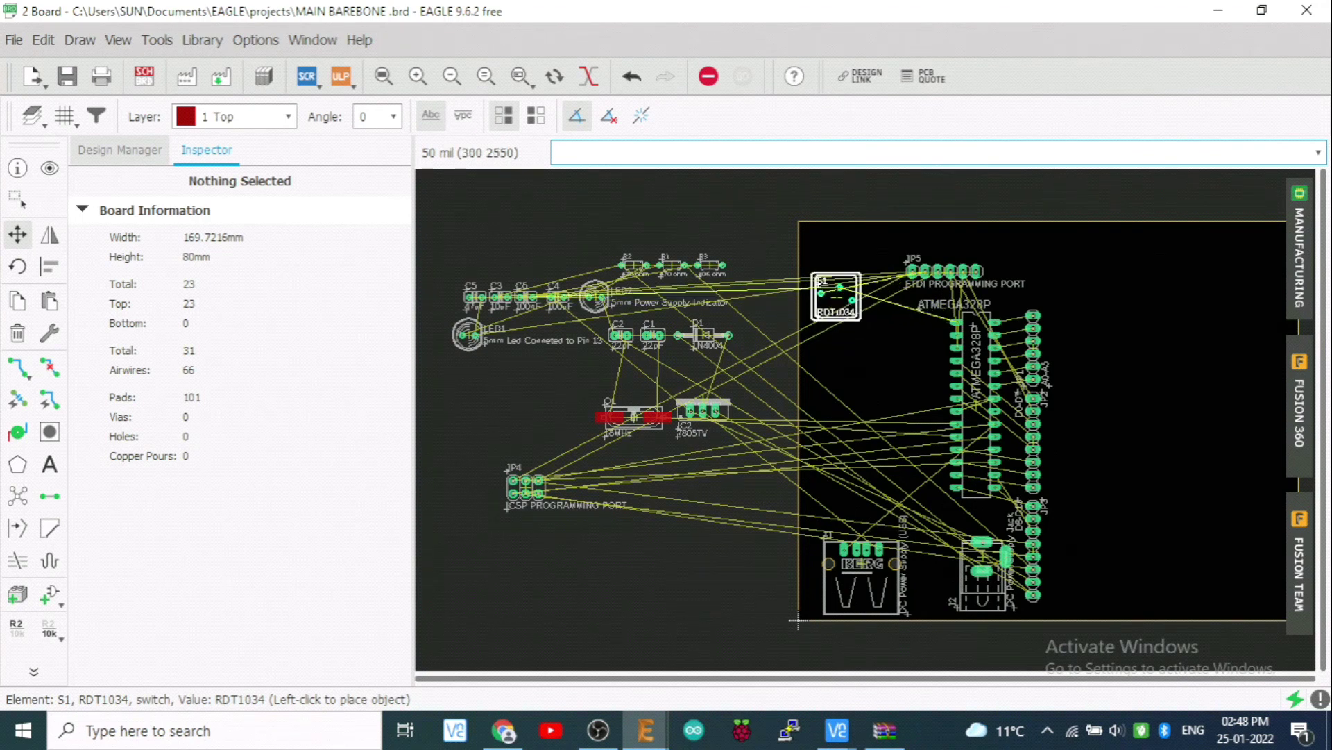
left_click(836, 288)
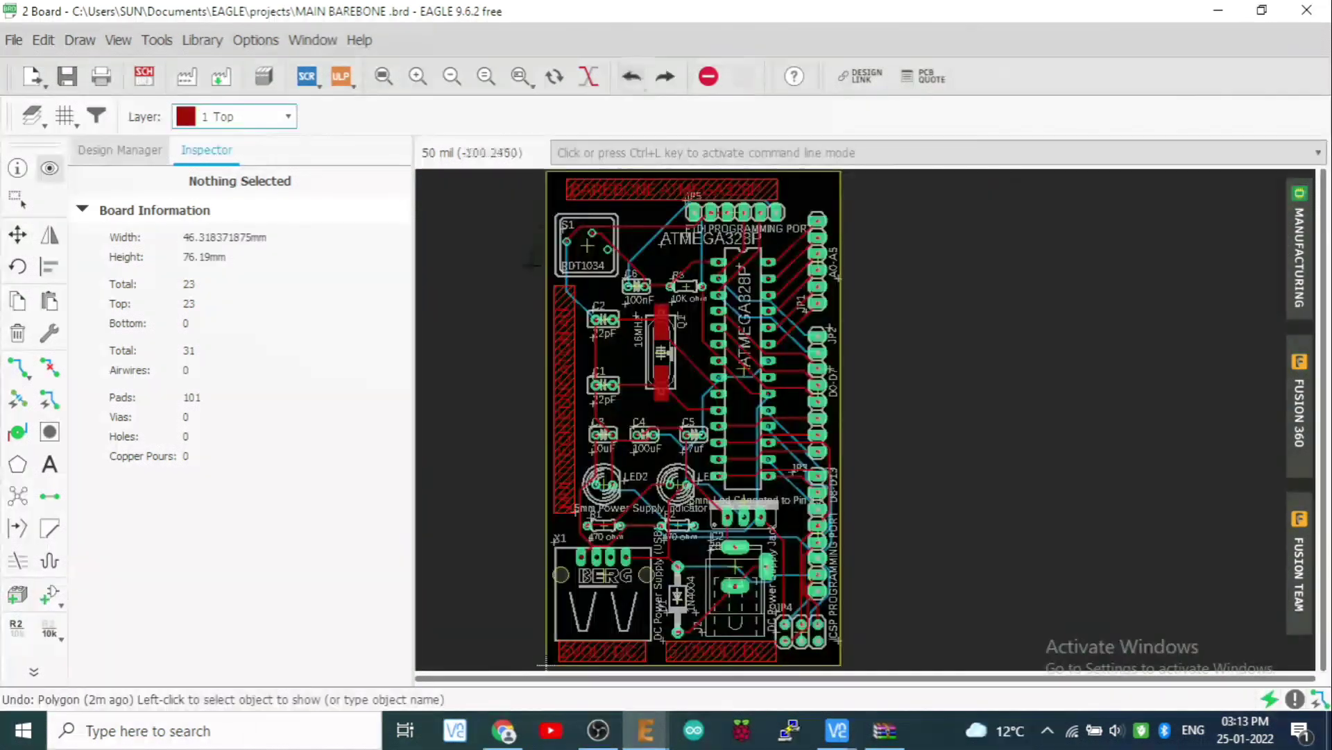
Redo the copper pour, inspect the 16 Bottom layer, then return to 1 Top
left_click(666, 77)
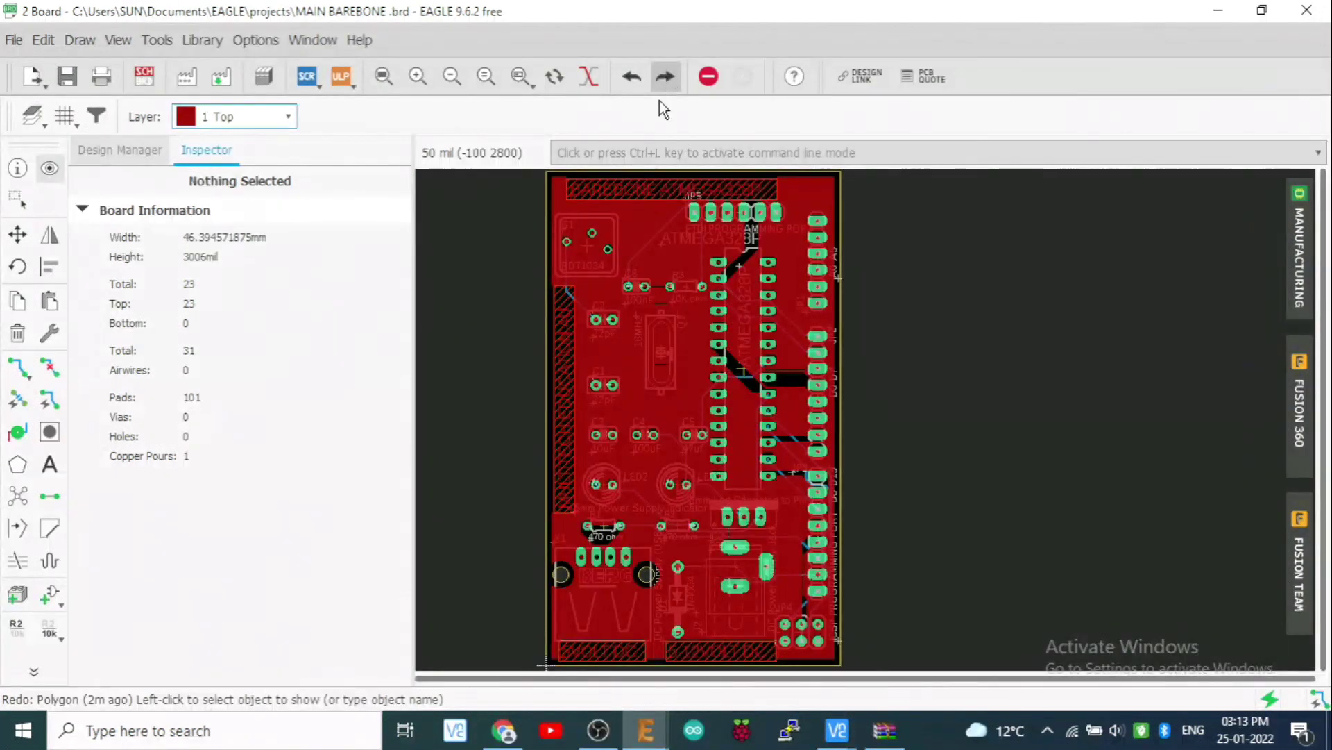
left_click(288, 118)
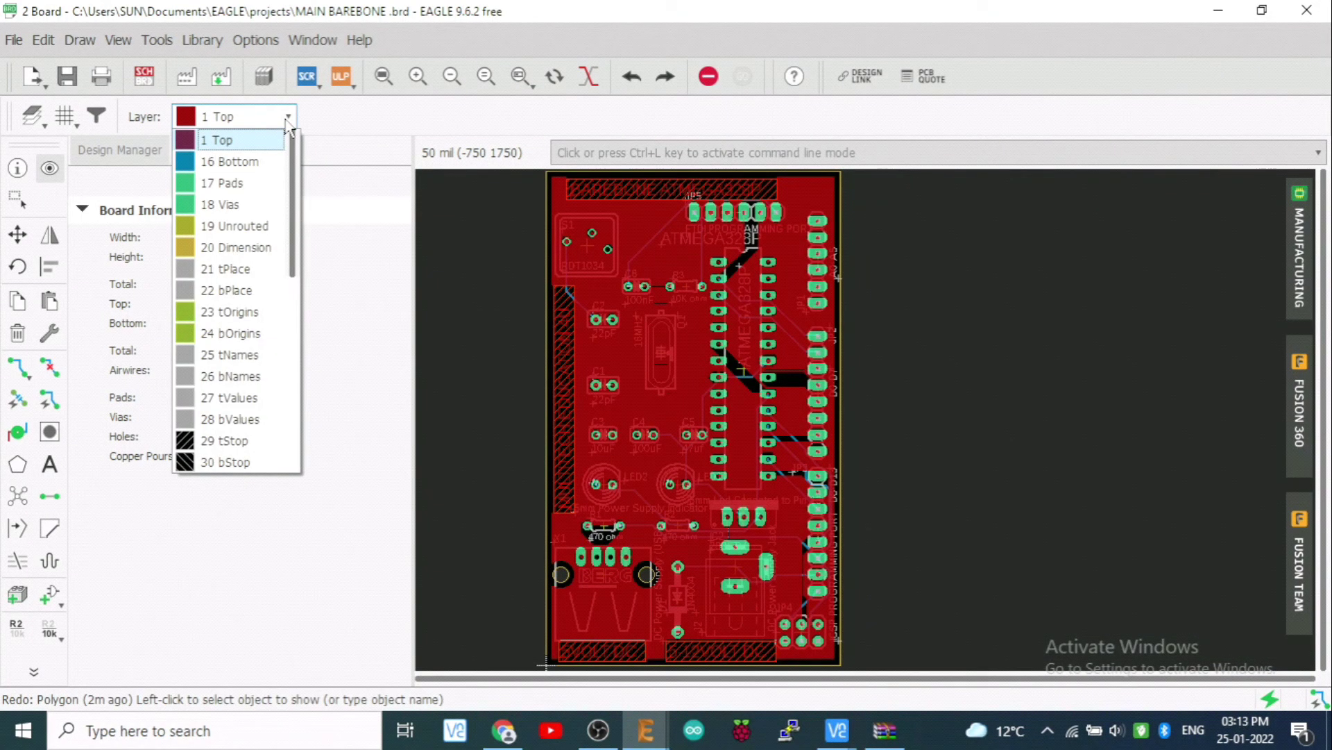
left_click(192, 165)
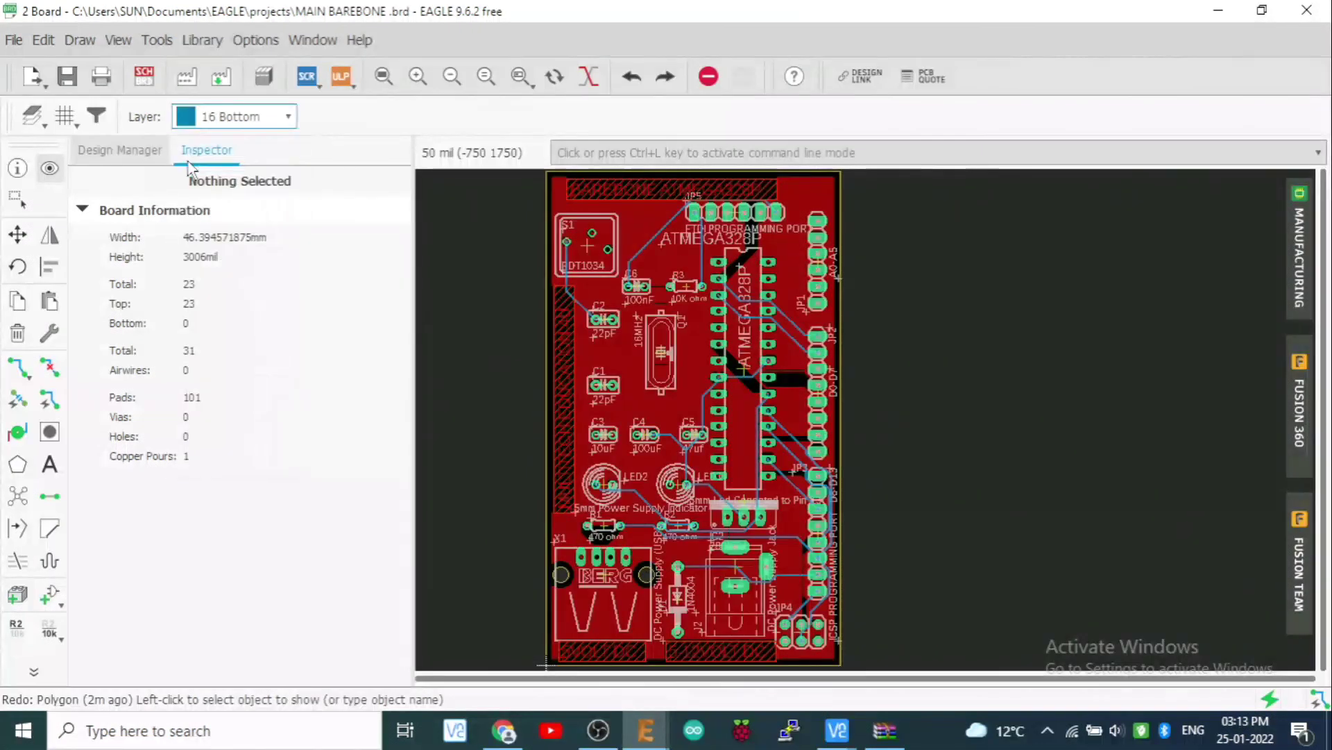
left_click(288, 118)
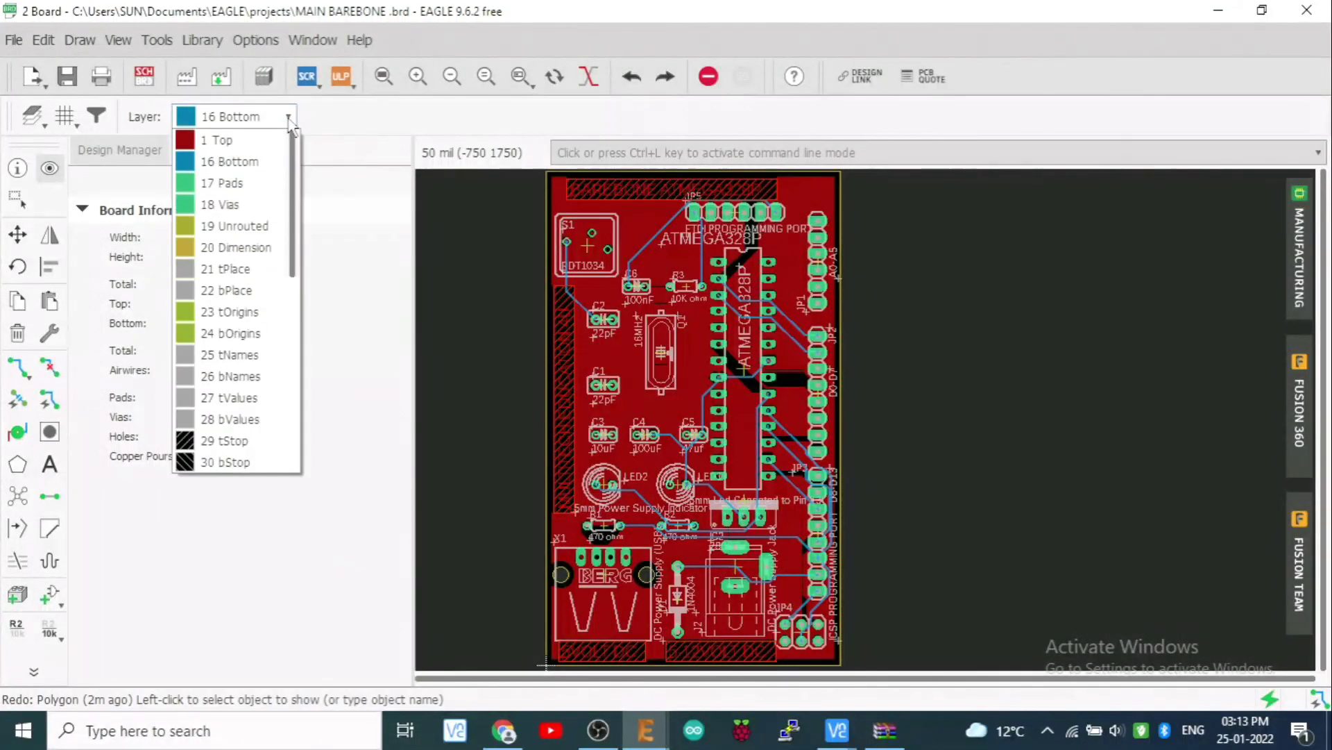
left_click(209, 142)
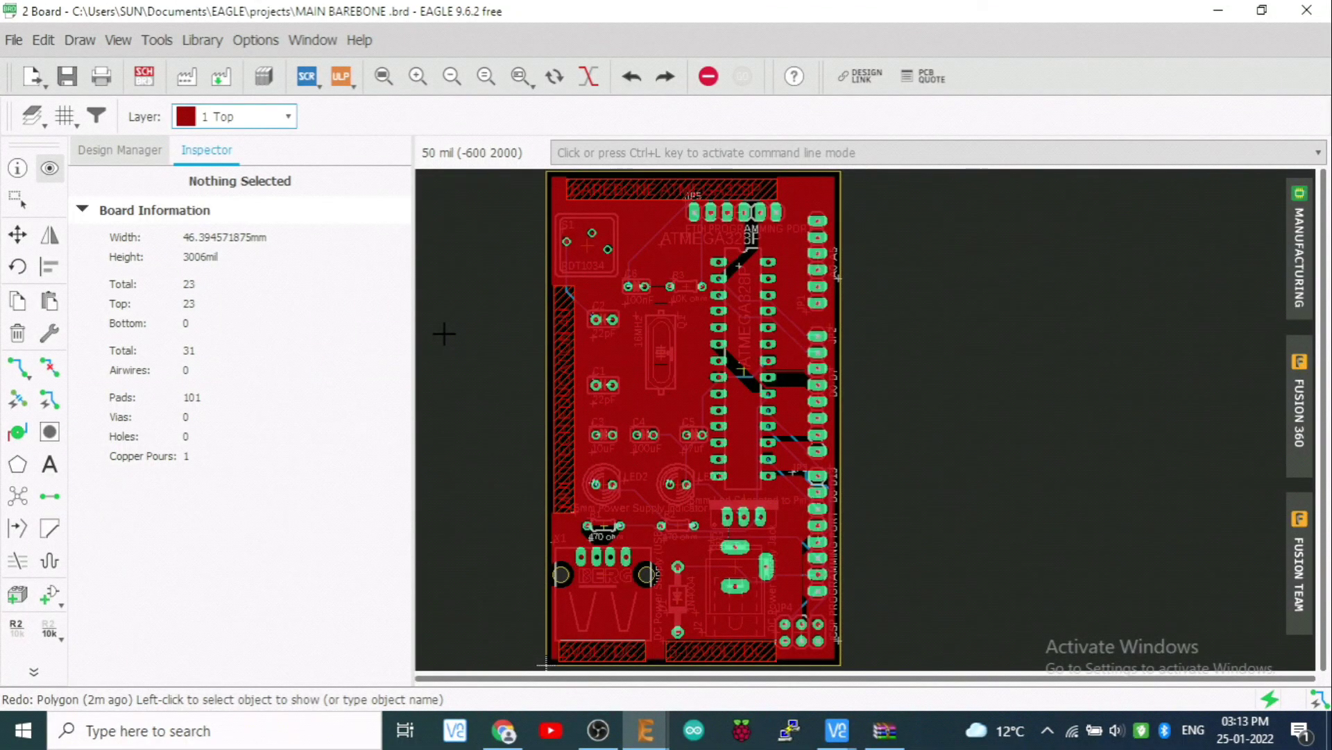
key("ctrl+l")
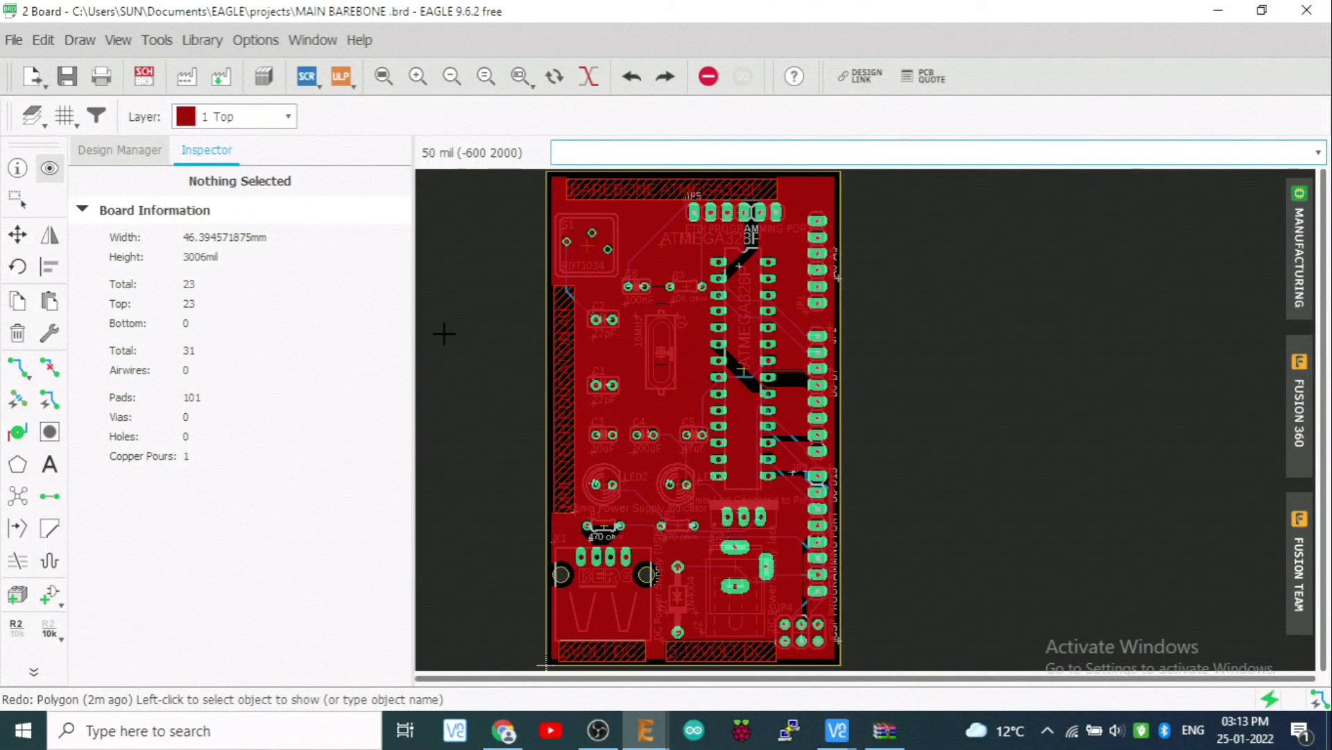
Place drill holes at the board's top-left and bottom-right corners
left_click(80, 41)
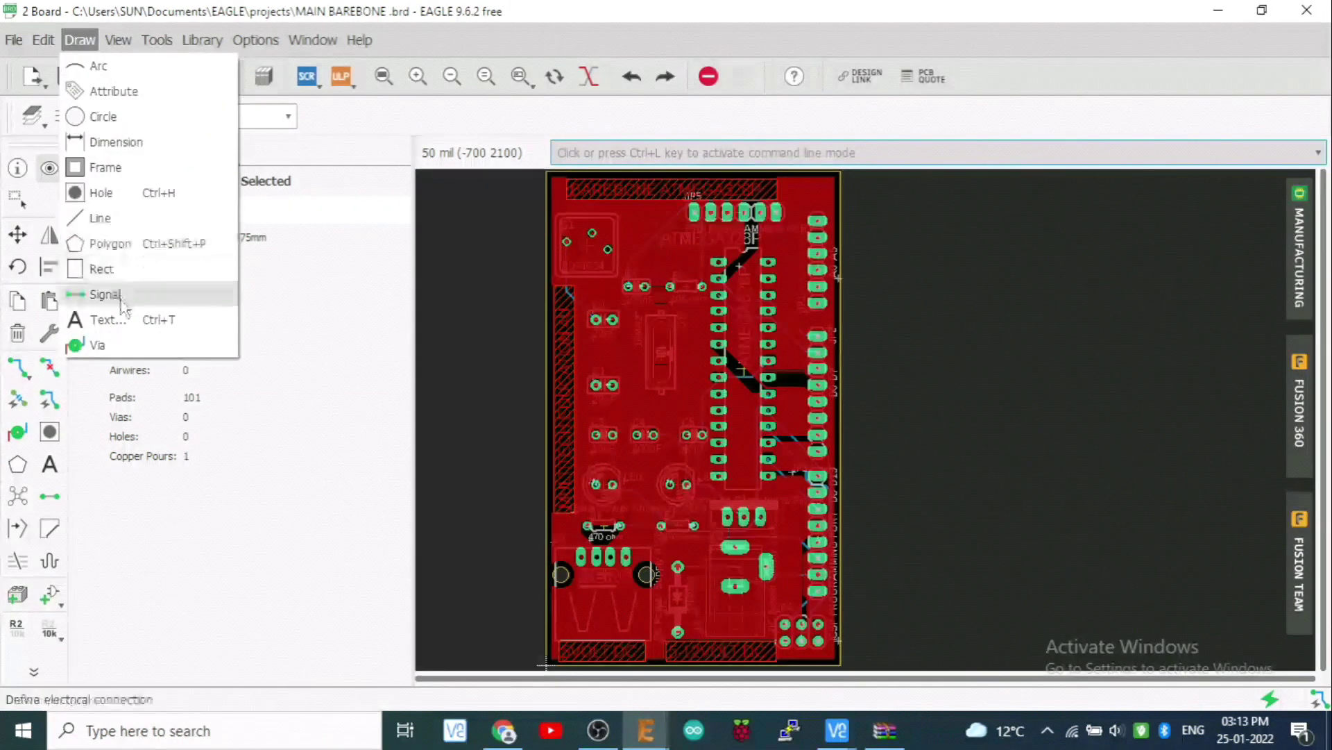
left_click(103, 193)
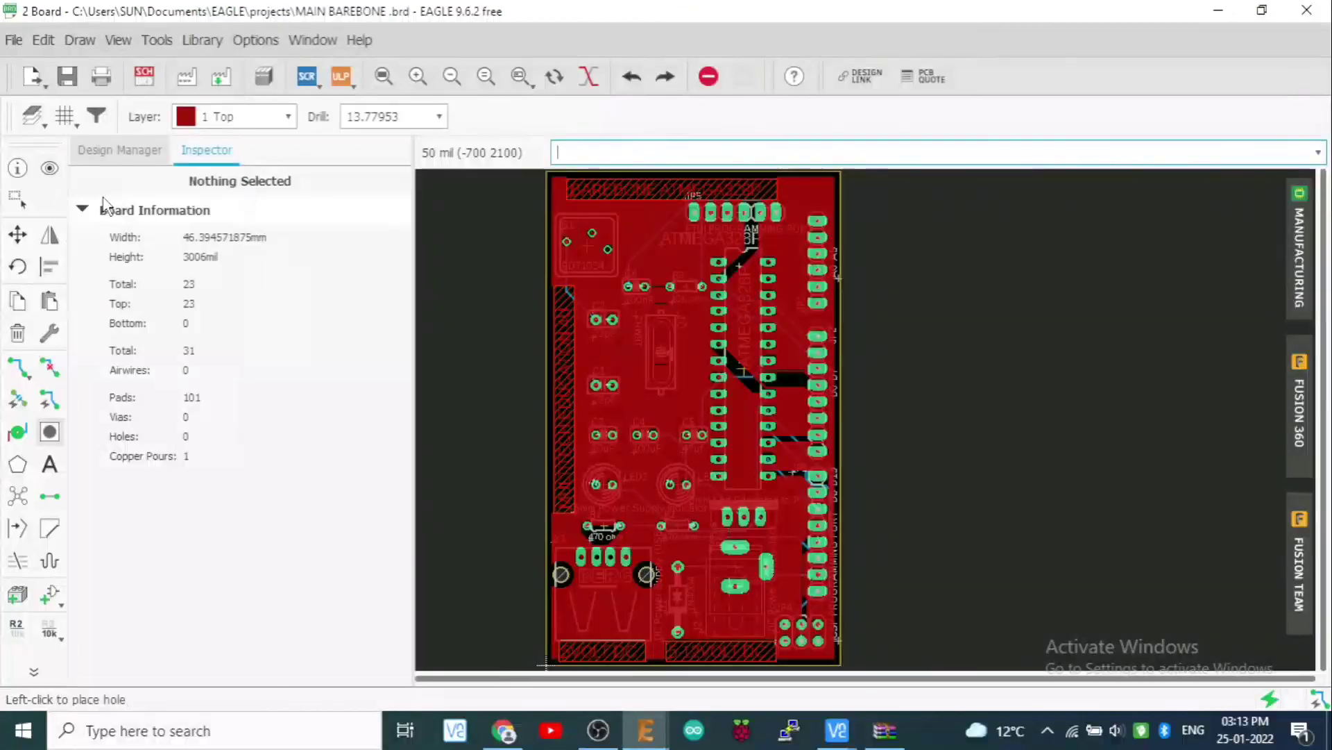
left_click(554, 187)
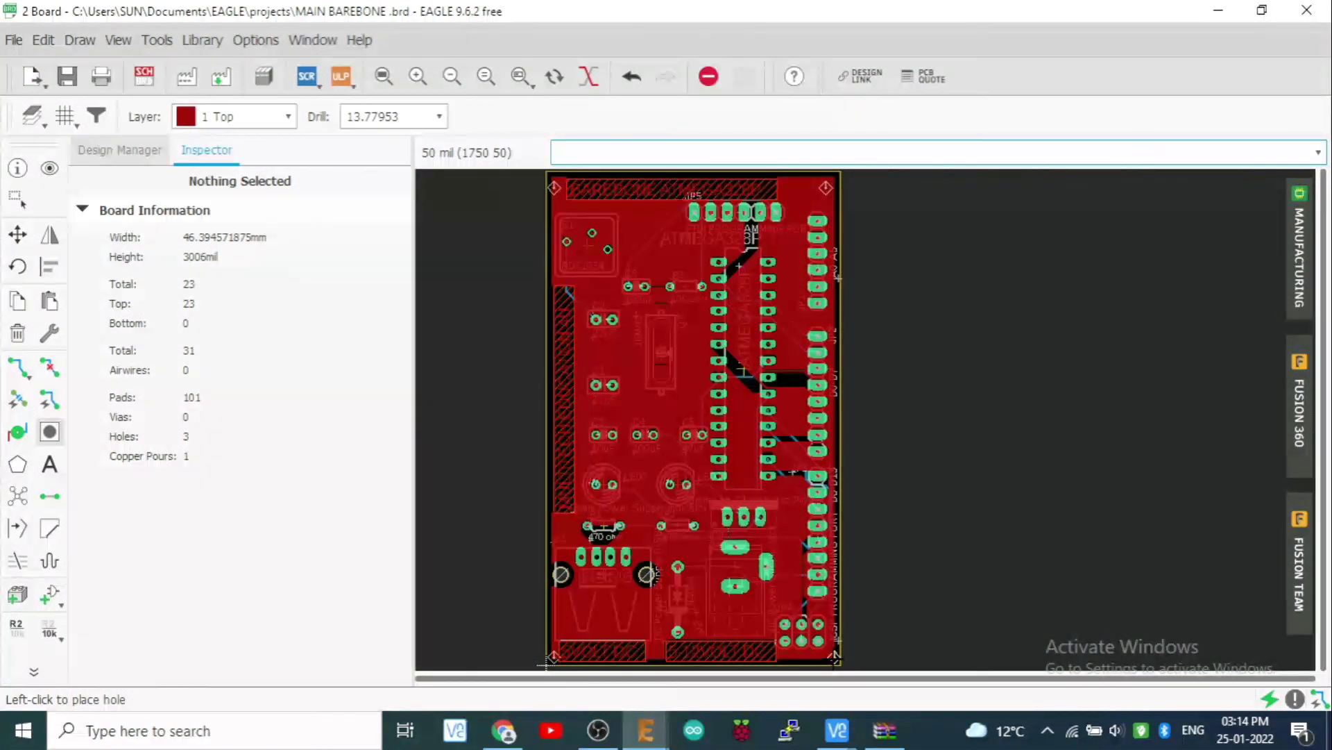
left_click(835, 656)
Save the board with layer 1 Top kept and open the CAM Processor on template_2_layer.cam
left_click(17, 40)
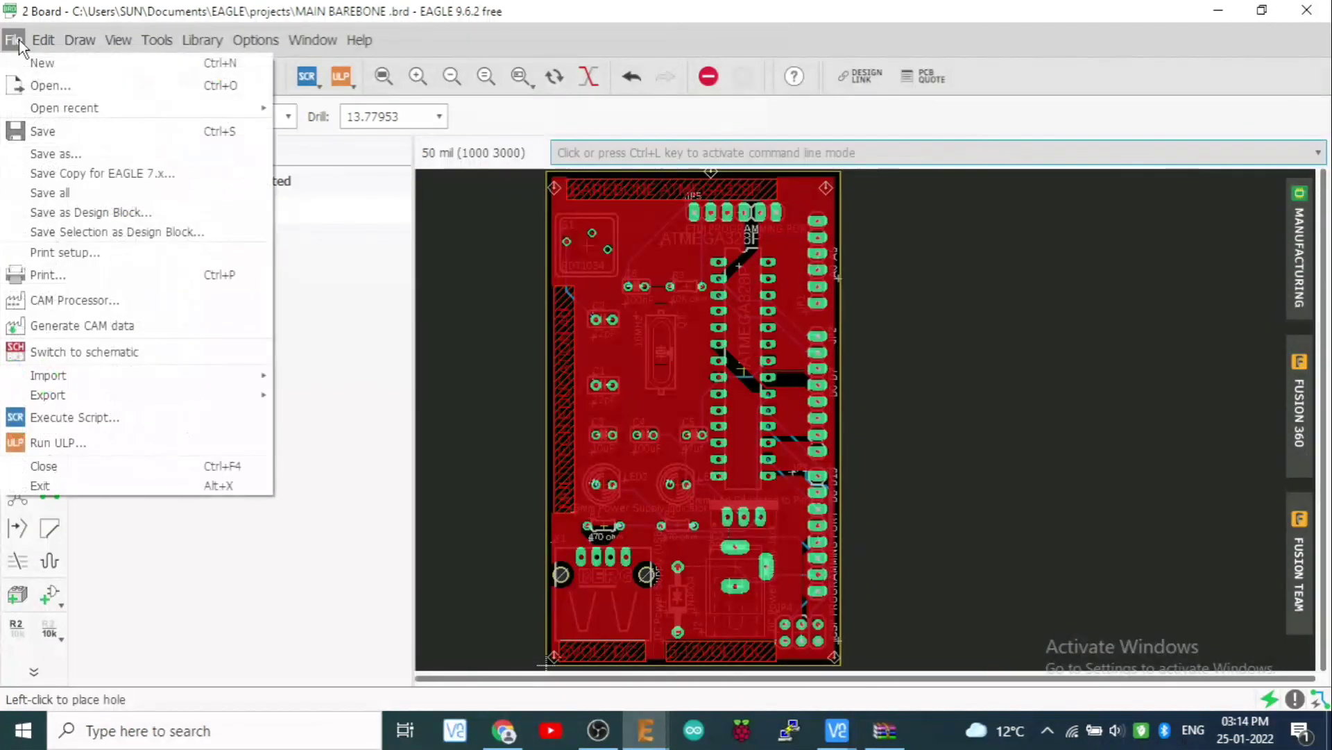
left_click(42, 132)
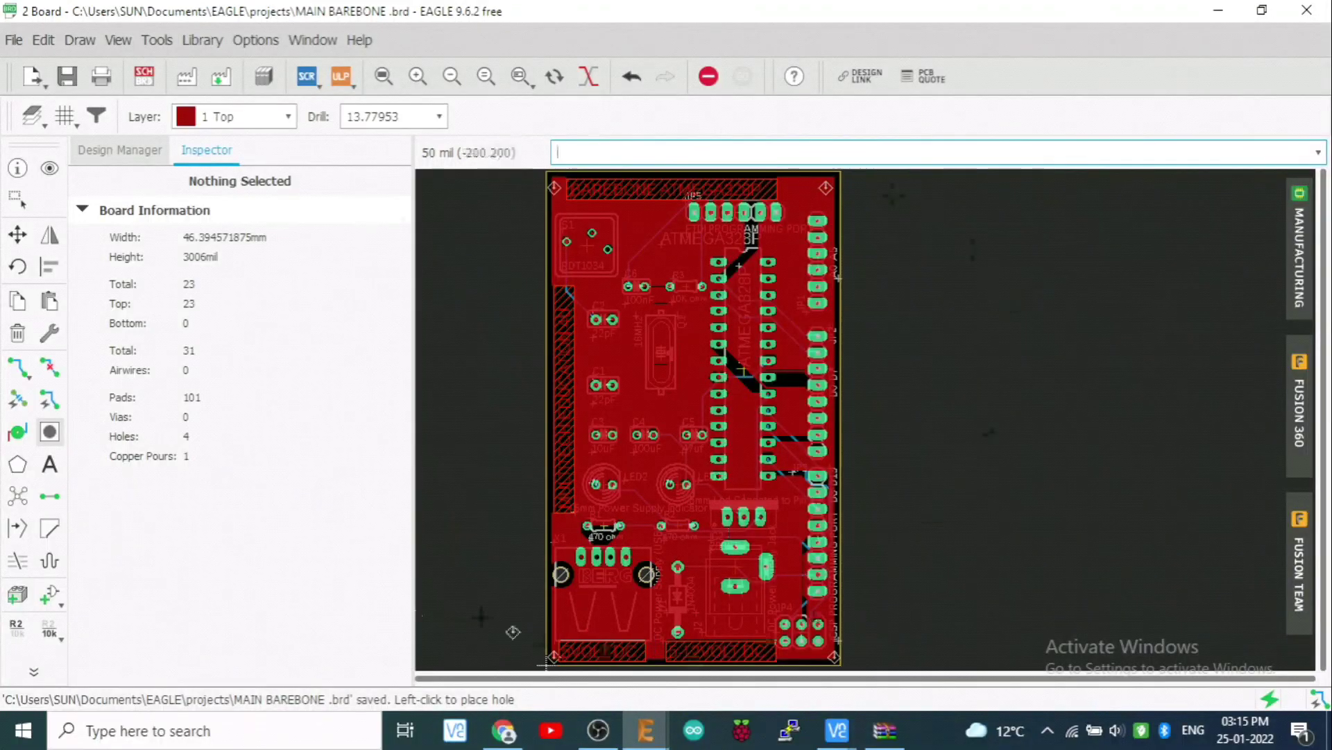
left_click(288, 116)
left_click(289, 118)
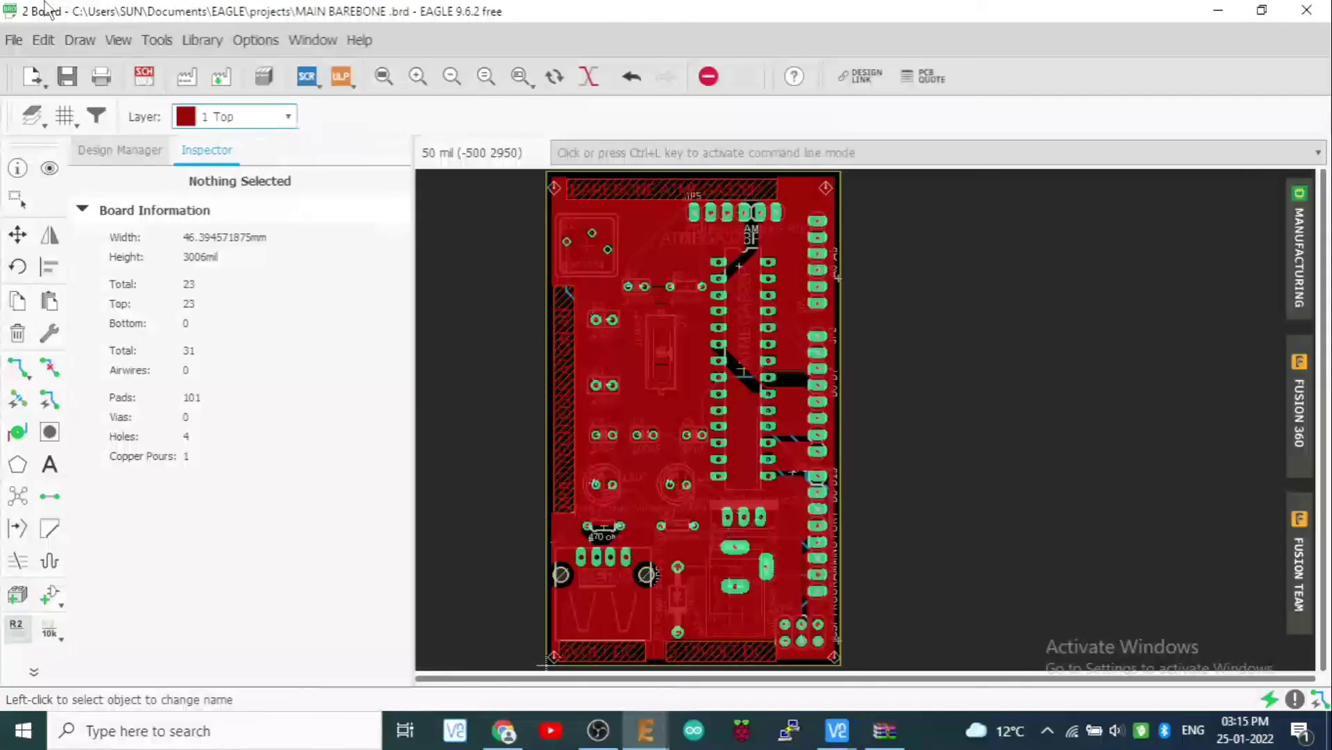
left_click(14, 40)
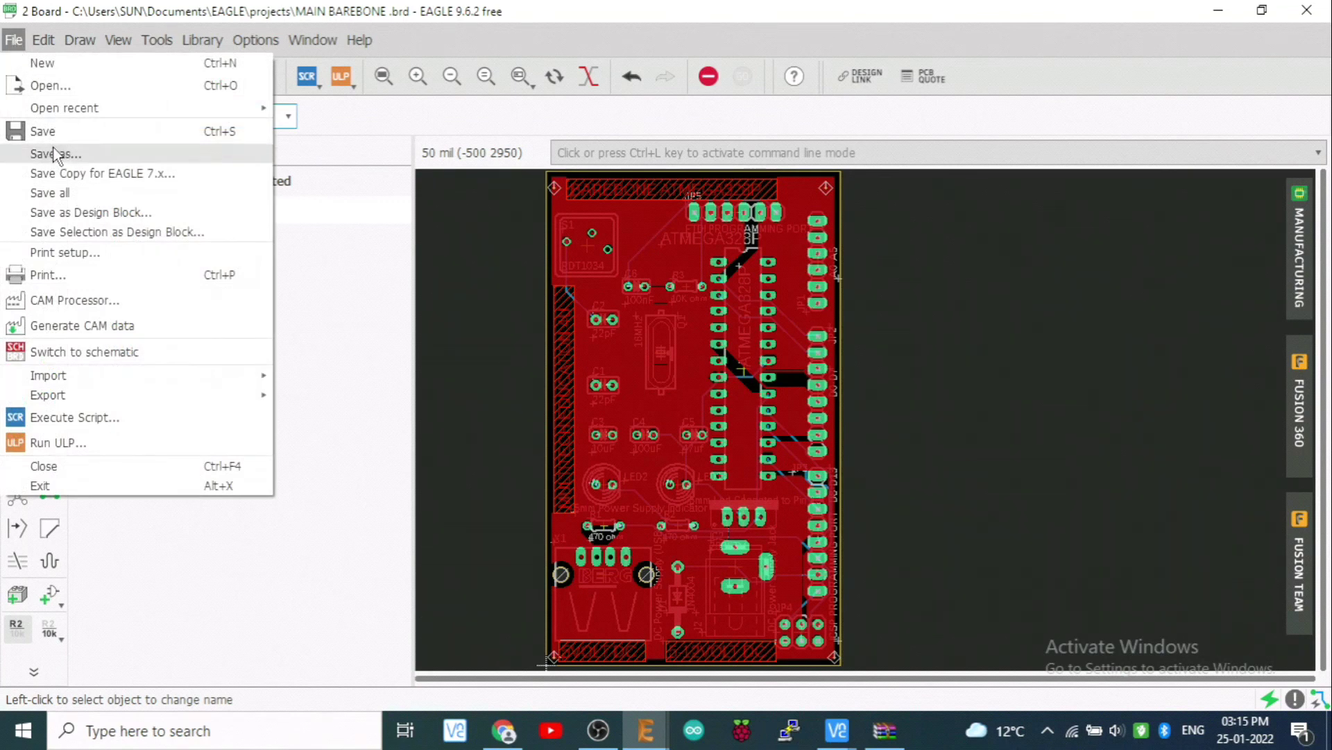
left_click(54, 134)
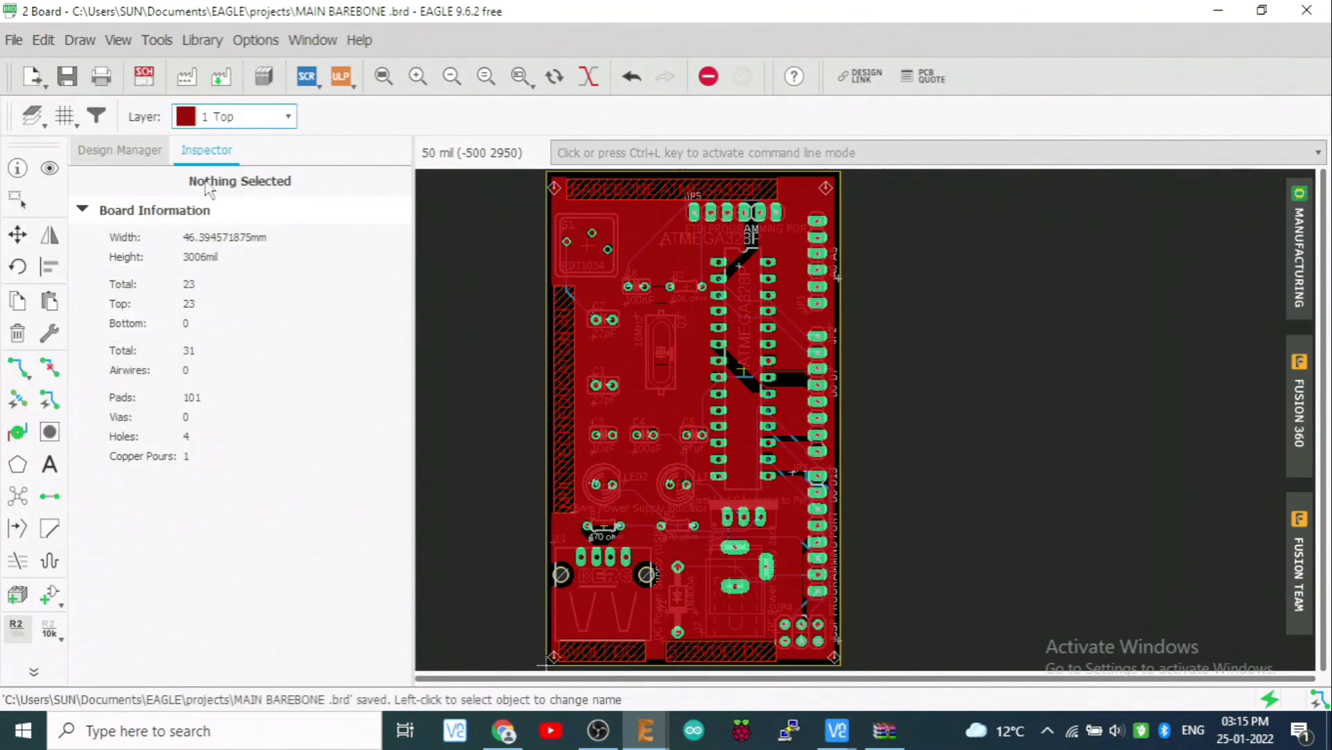
left_click(187, 77)
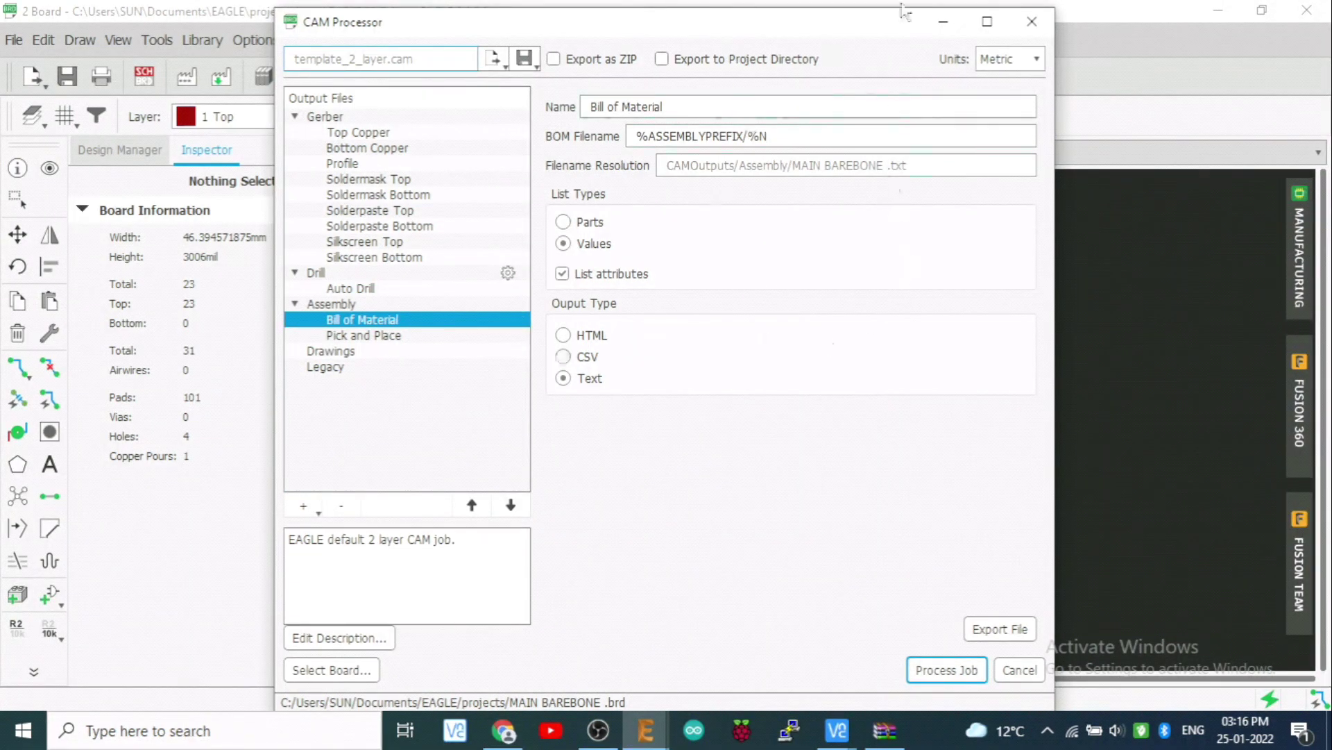
Close the CAM Processor, run Generate CAM Data and accept the Gerber, drill and assembly file list
left_click(1032, 23)
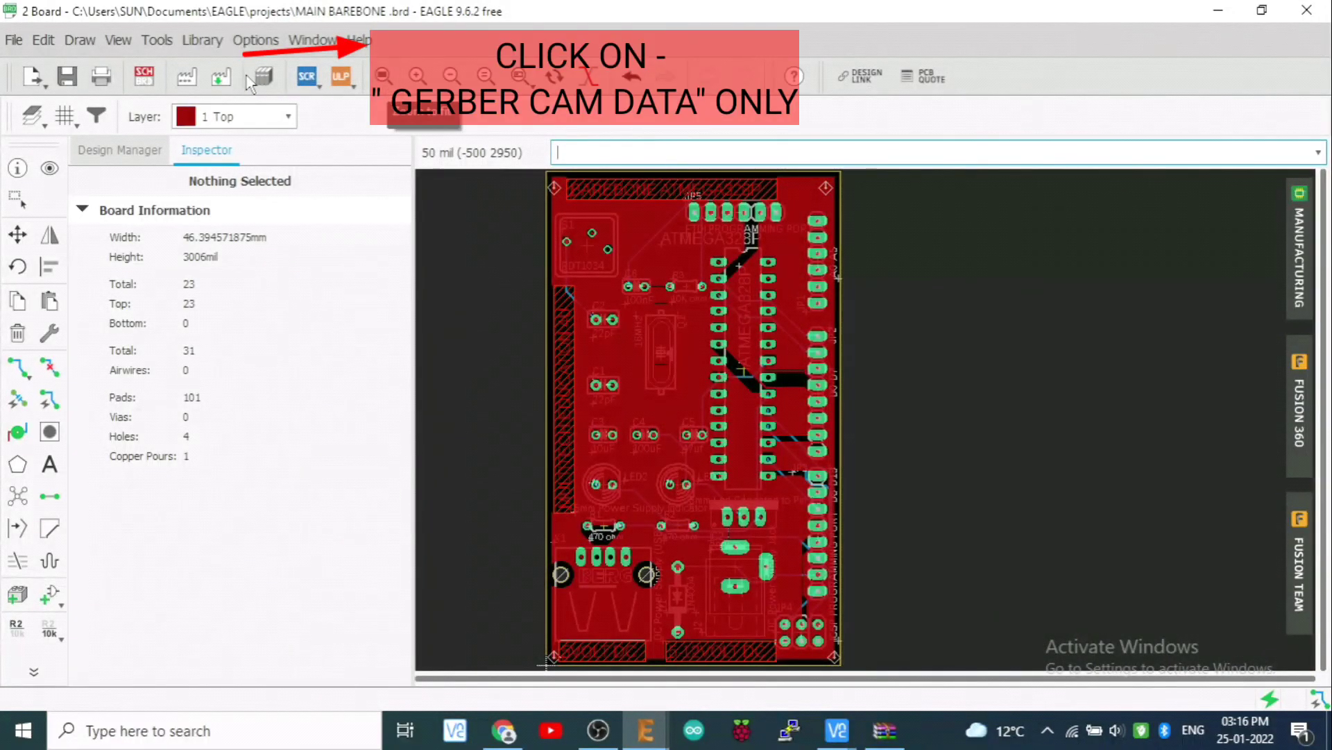
left_click(221, 78)
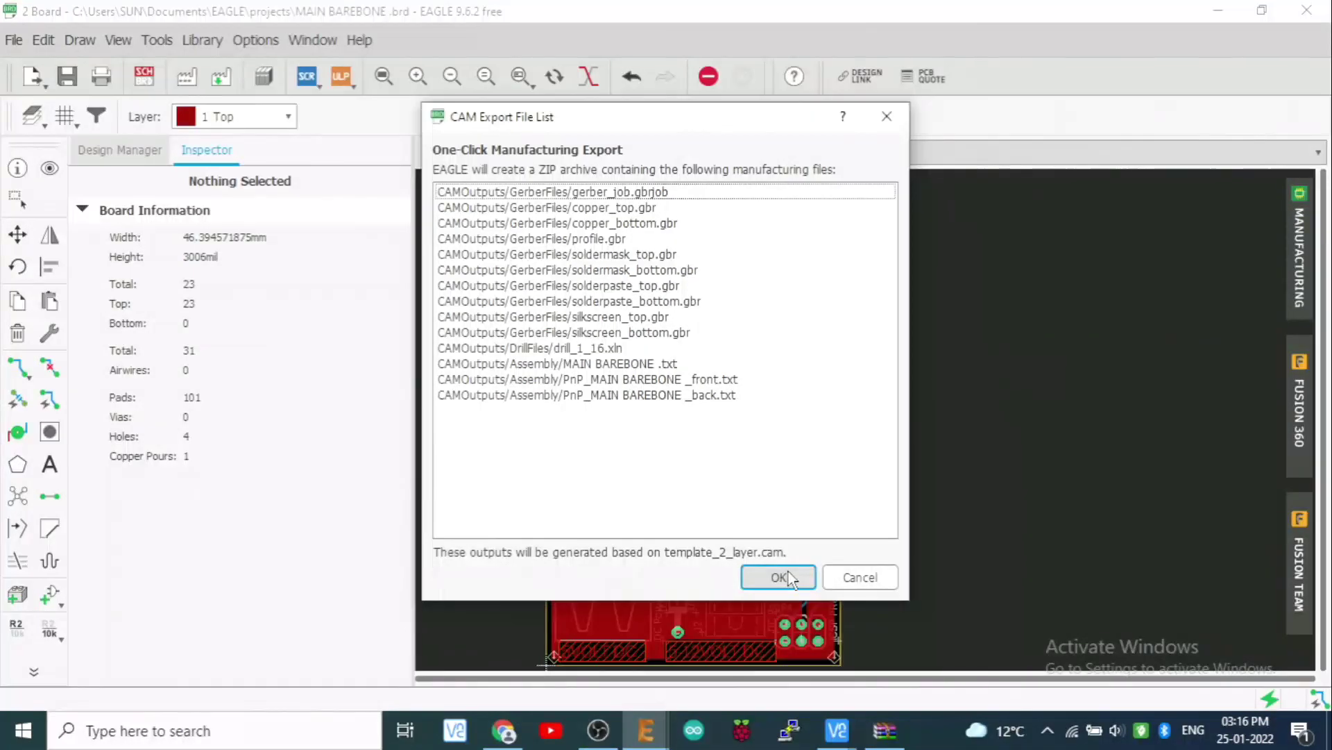
left_click(788, 571)
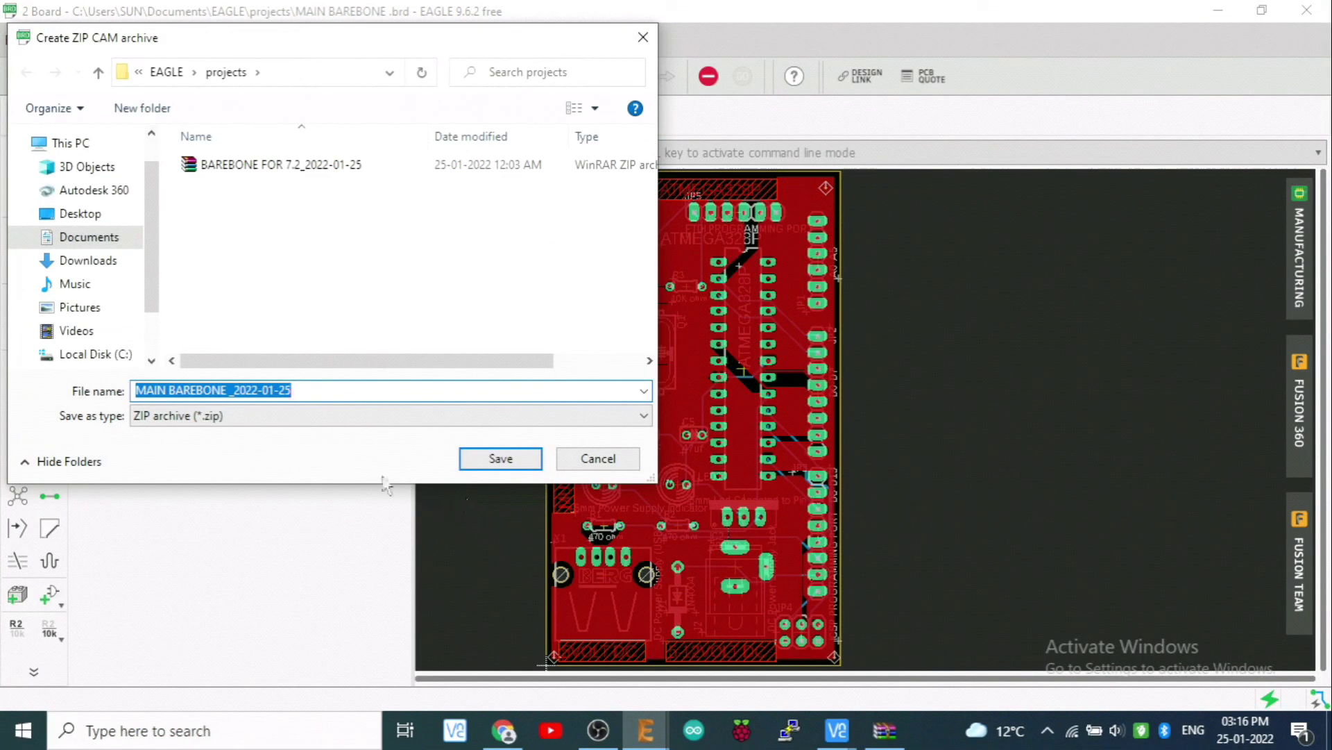
Append -2 to the archive name and save MAIN BAREBONE _2022-01-25-2.zip
left_click(292, 390)
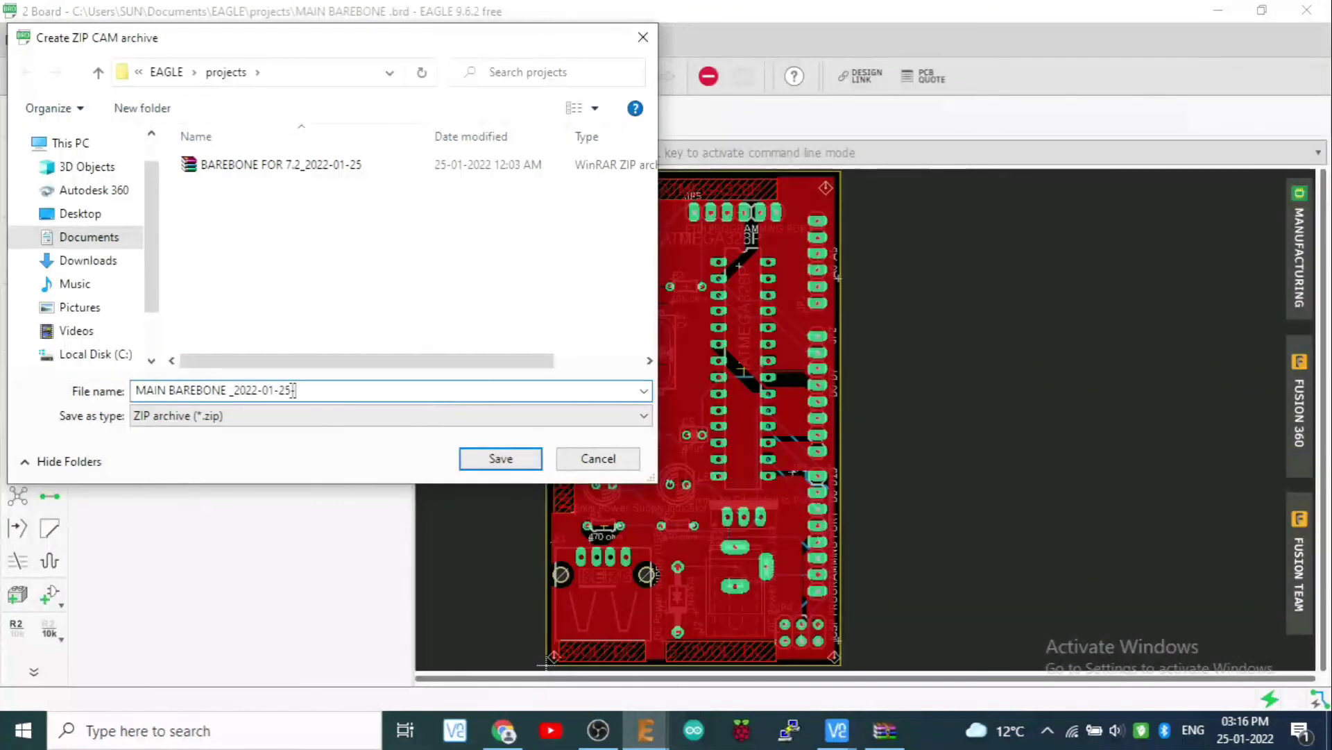
type("-2")
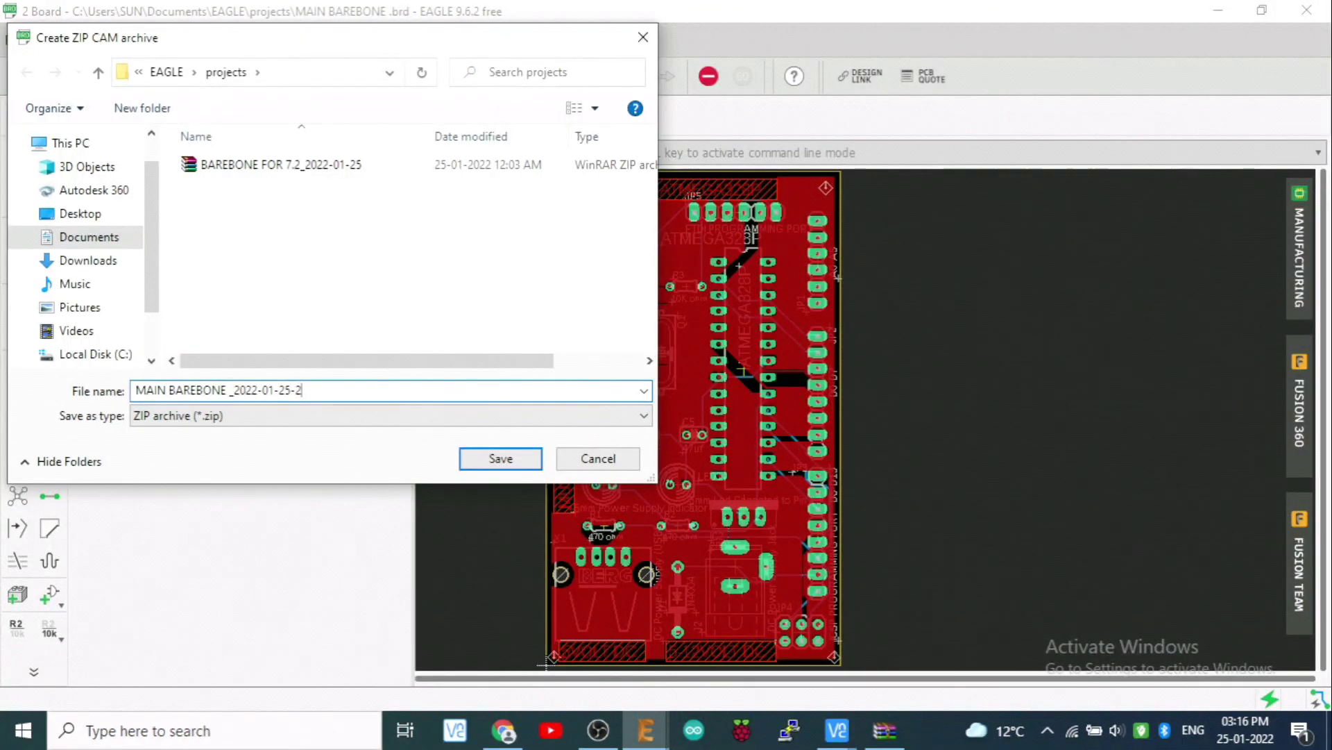
left_click(481, 459)
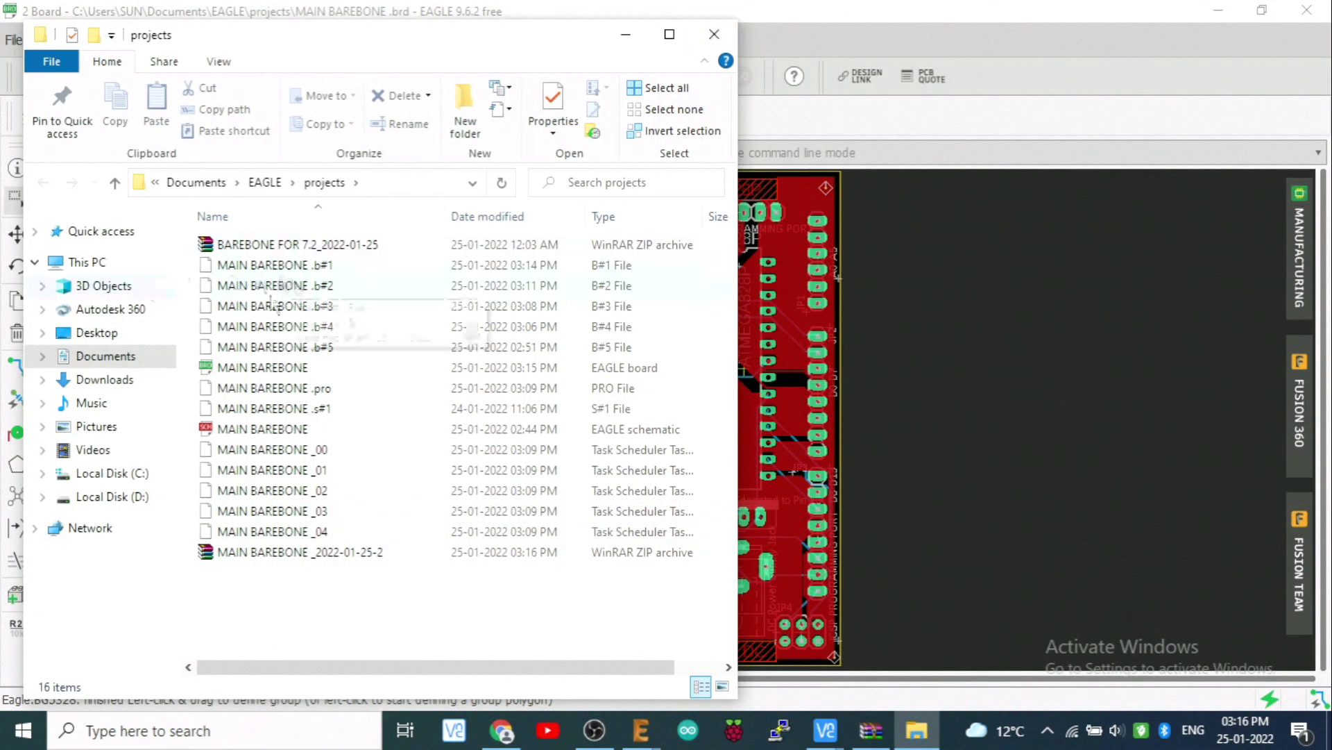
Copy MAIN BAREBONE _2022-01-25-2.zip to the clipboard, then minimize Explorer and EAGLE to show the desktop
left_click(279, 559)
right_click(278, 561)
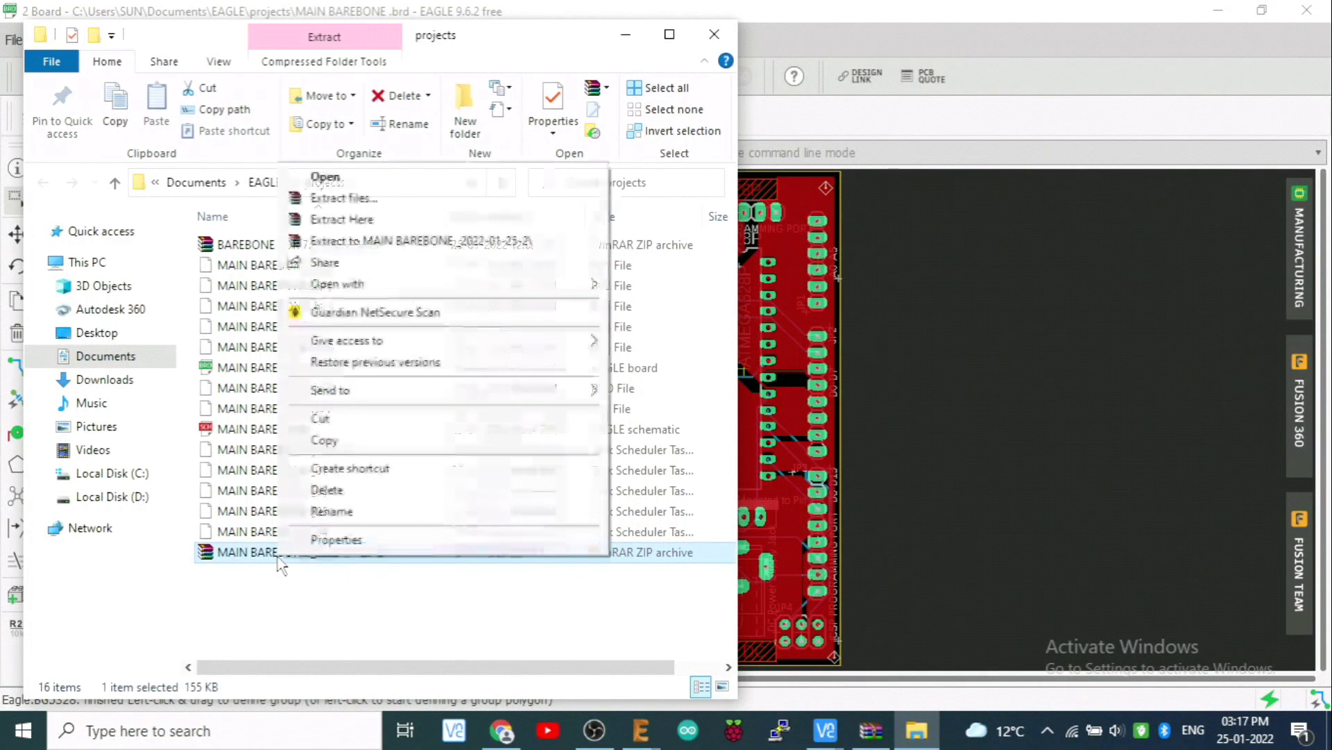
left_click(343, 444)
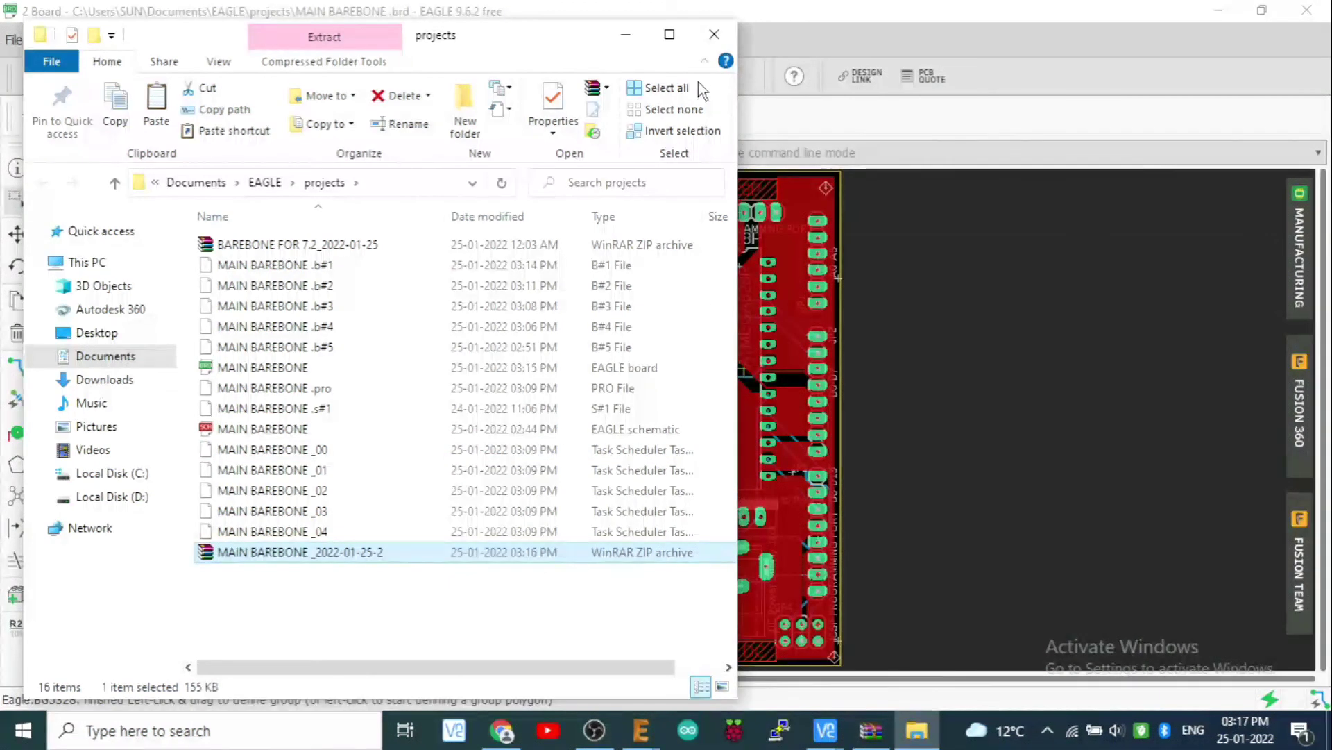
left_click(626, 36)
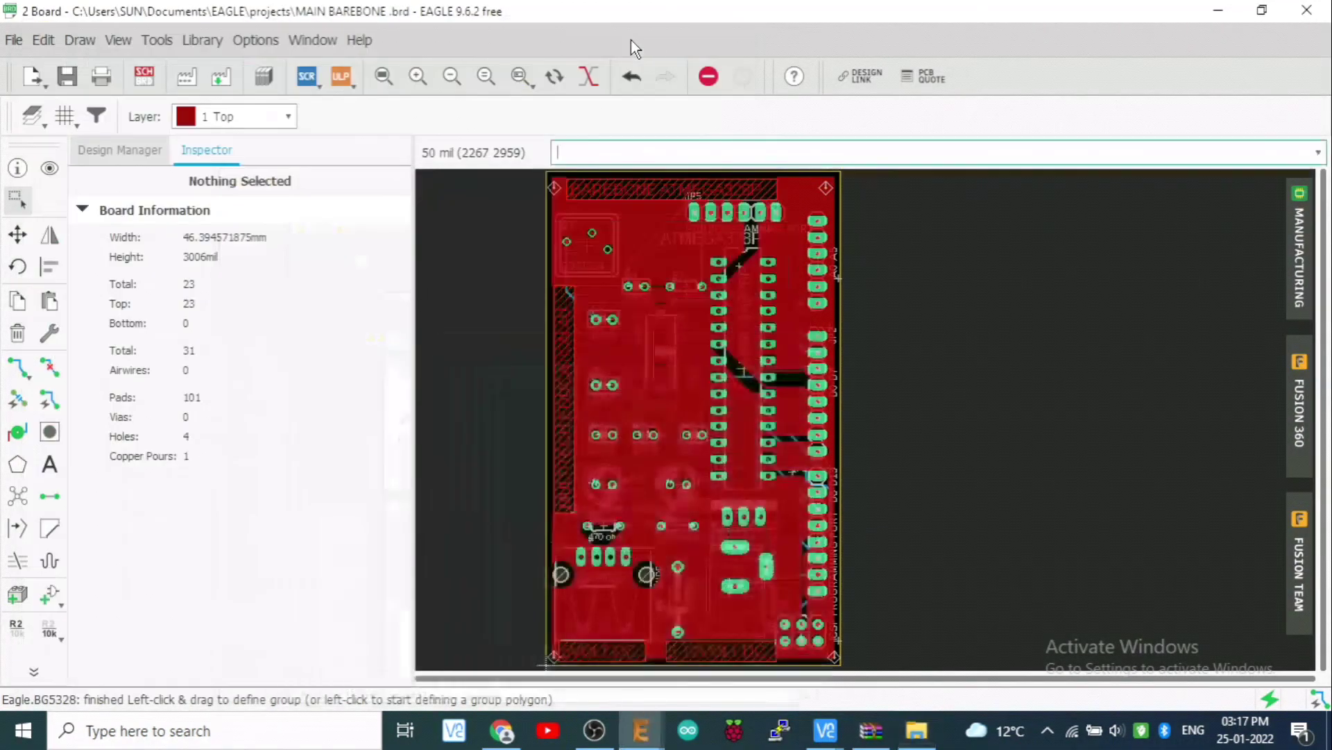
left_click(1221, 13)
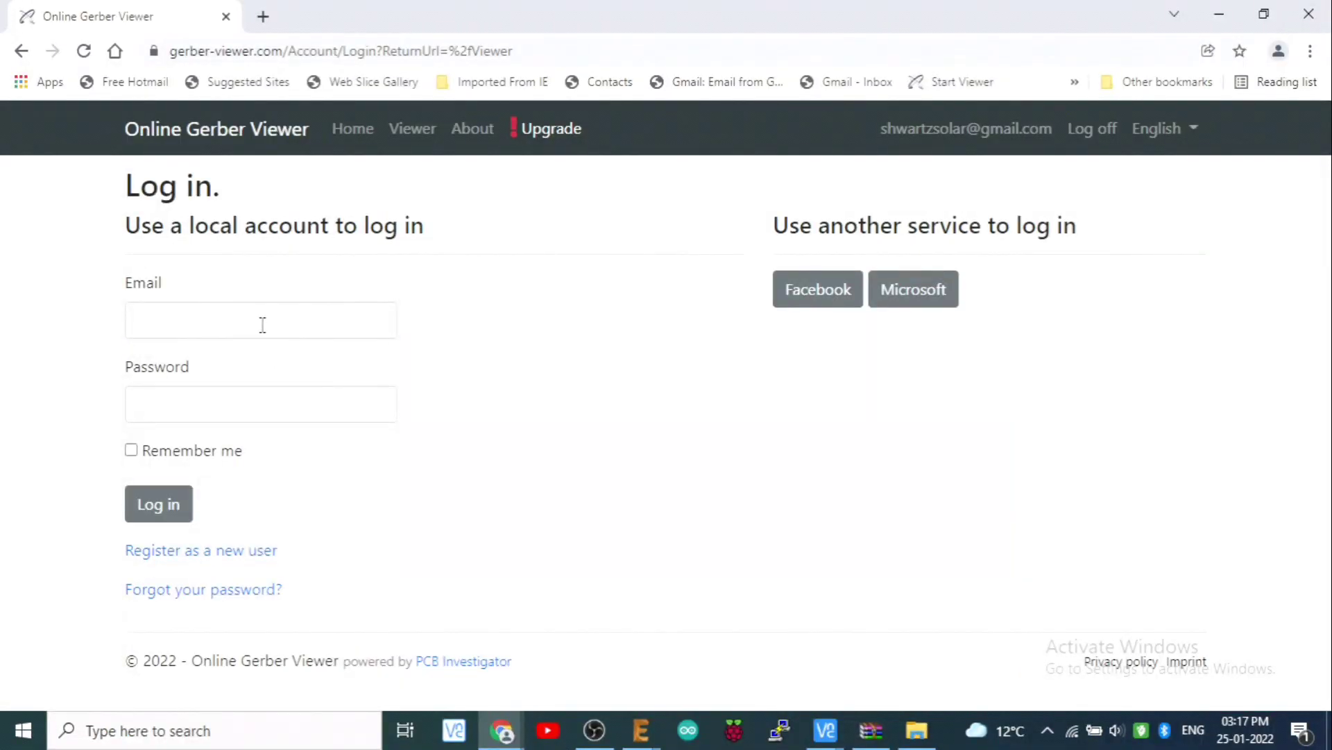
Autofill the saved account e-mail, enter the account password and submit the viewer login
left_click(263, 324)
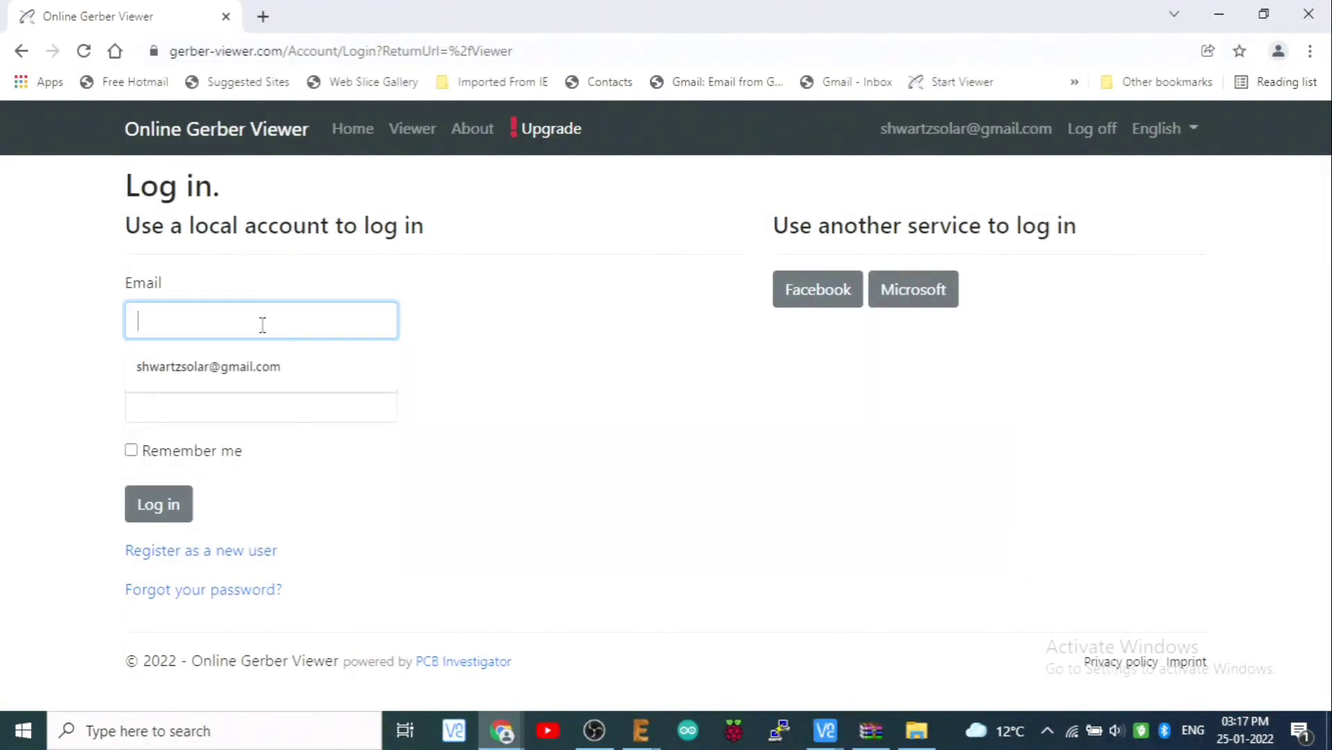
left_click(254, 375)
left_click(188, 403)
type("•")
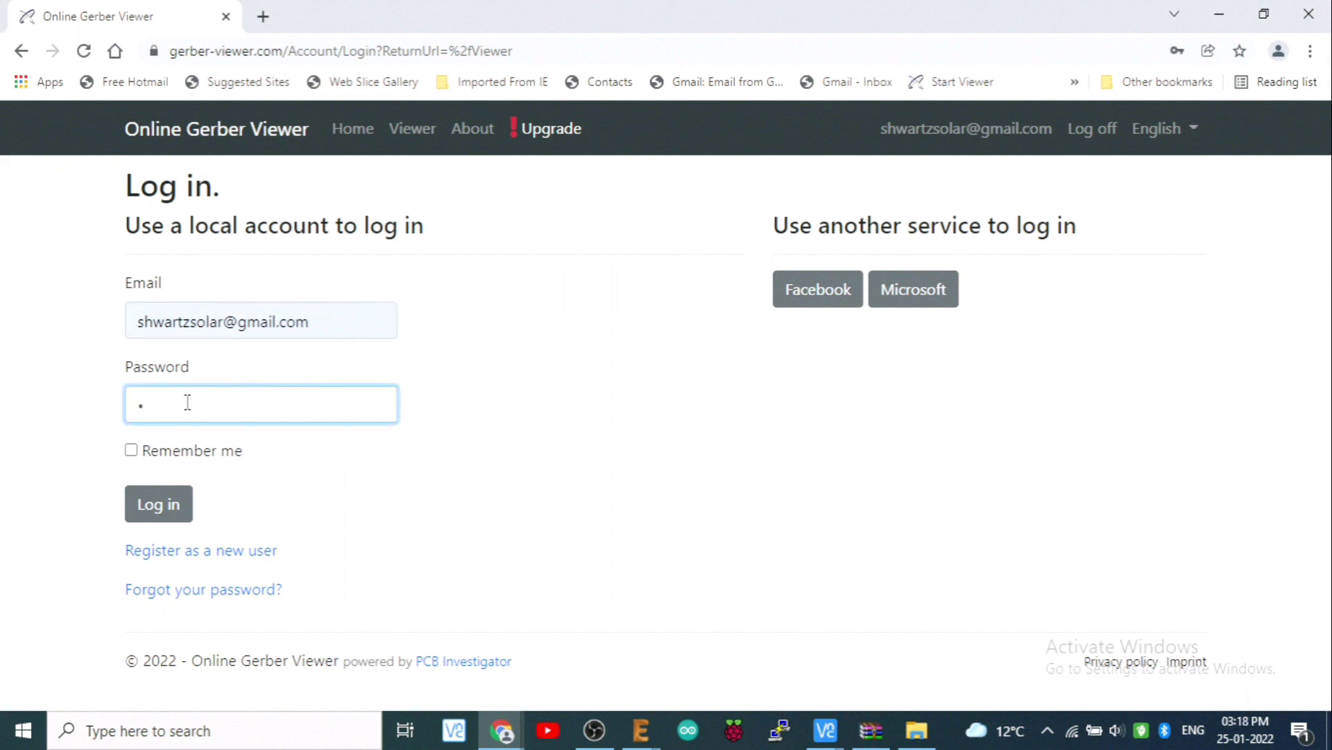
type("•")
left_click(159, 514)
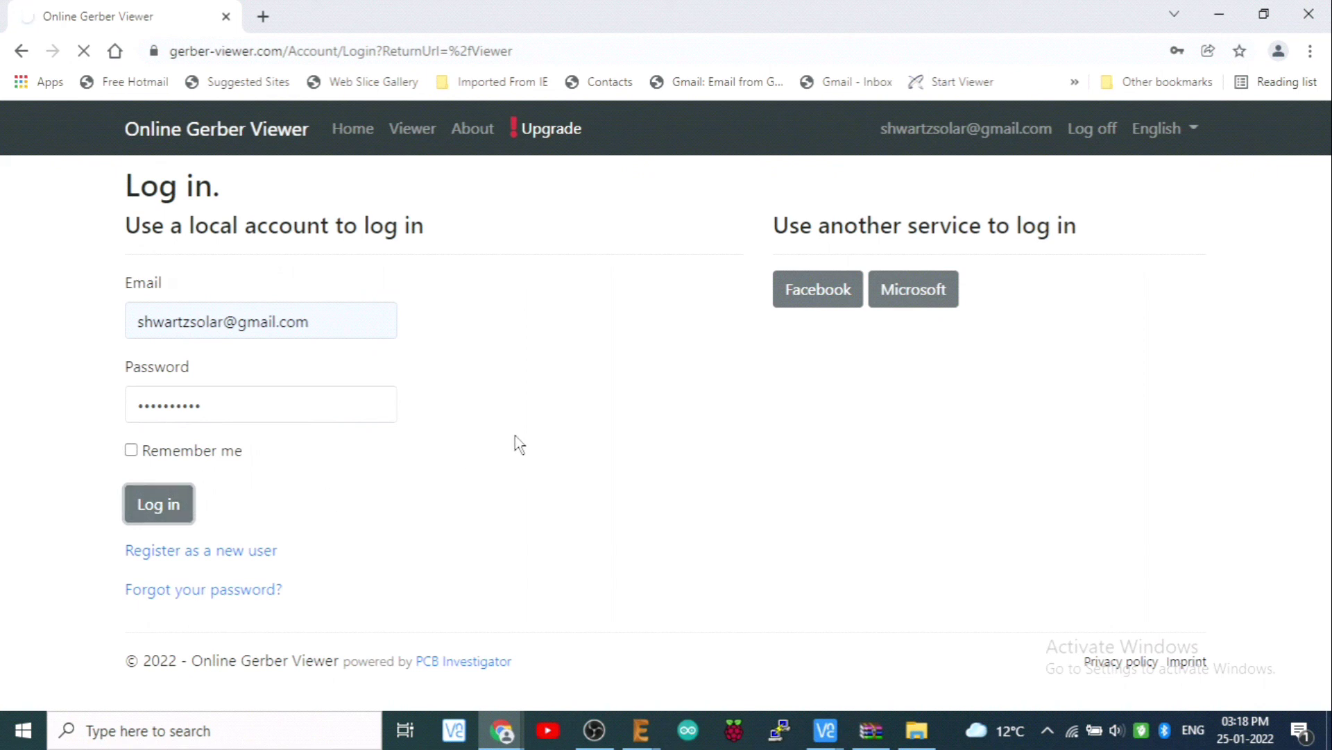
Drop the MAIN BAREBONE ZIP from the desktop into the Load zip-file area and load it
left_click_drag(417, 14, 862, 90)
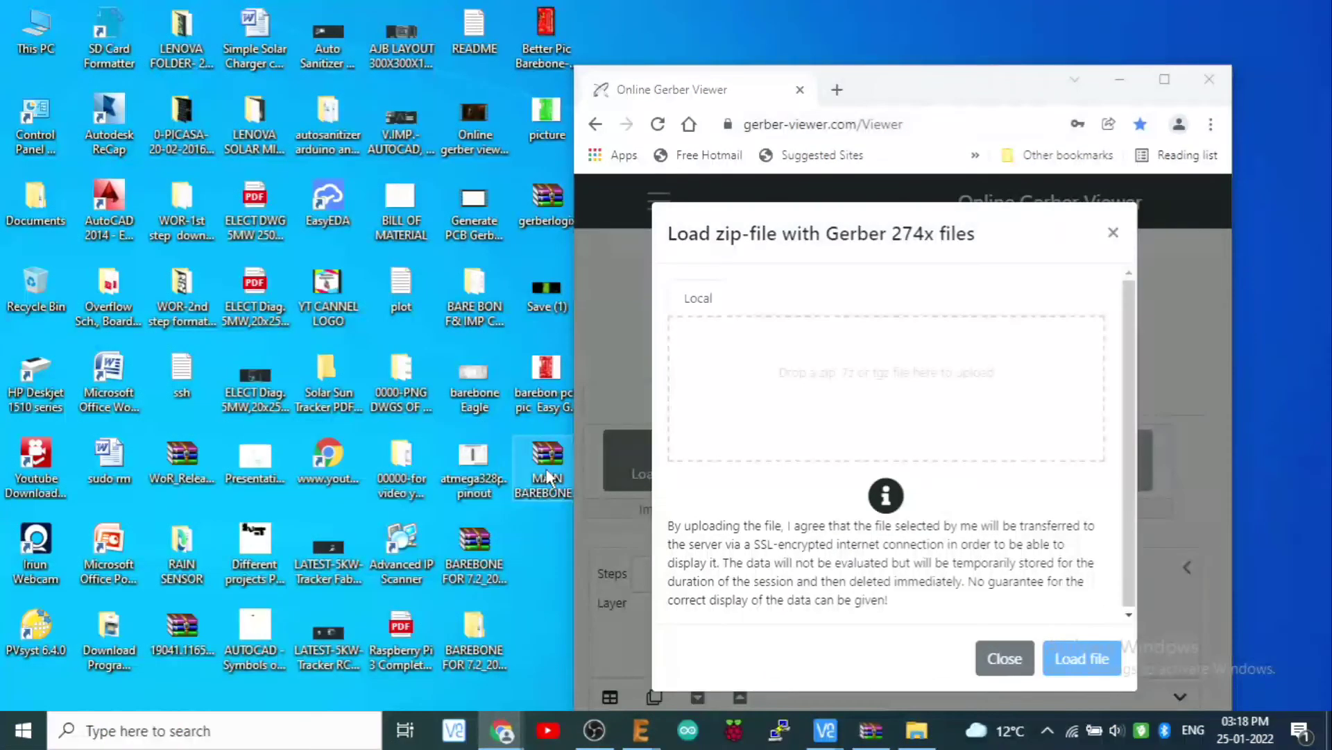
left_click_drag(549, 478, 860, 420)
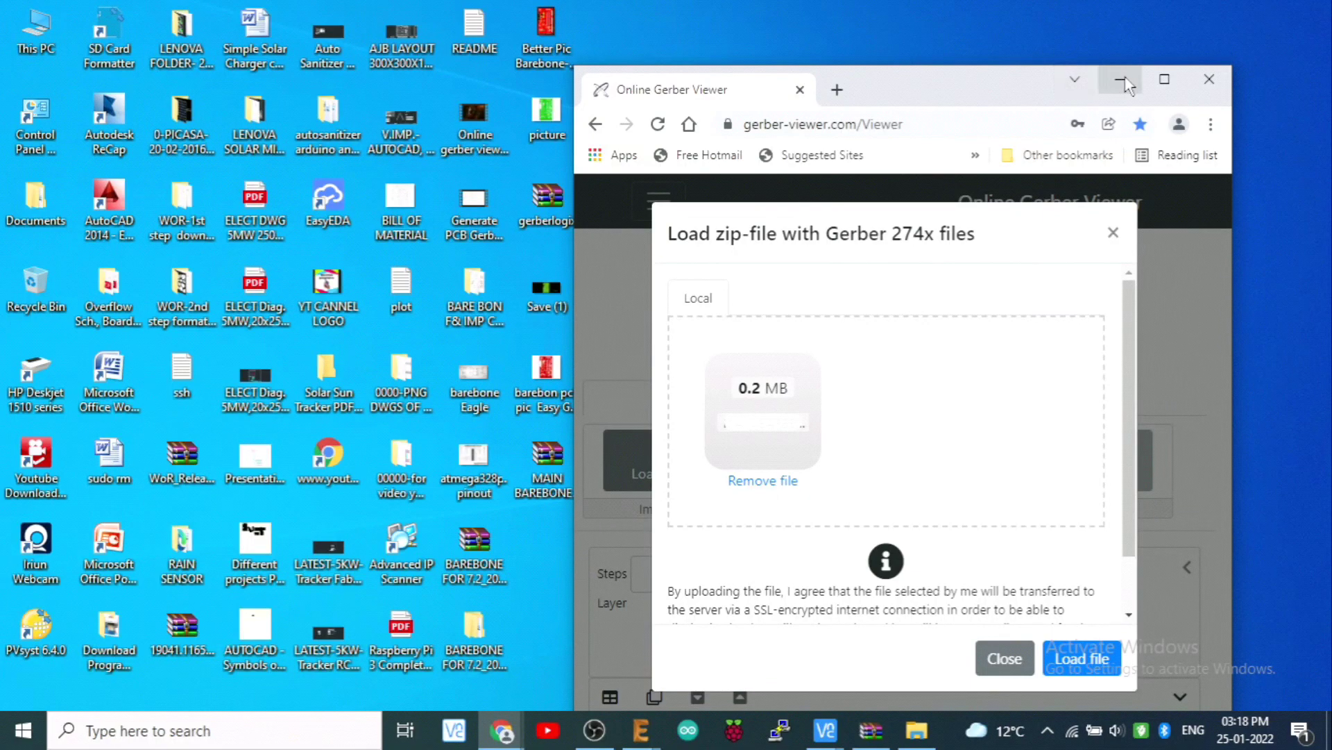
left_click(1165, 80)
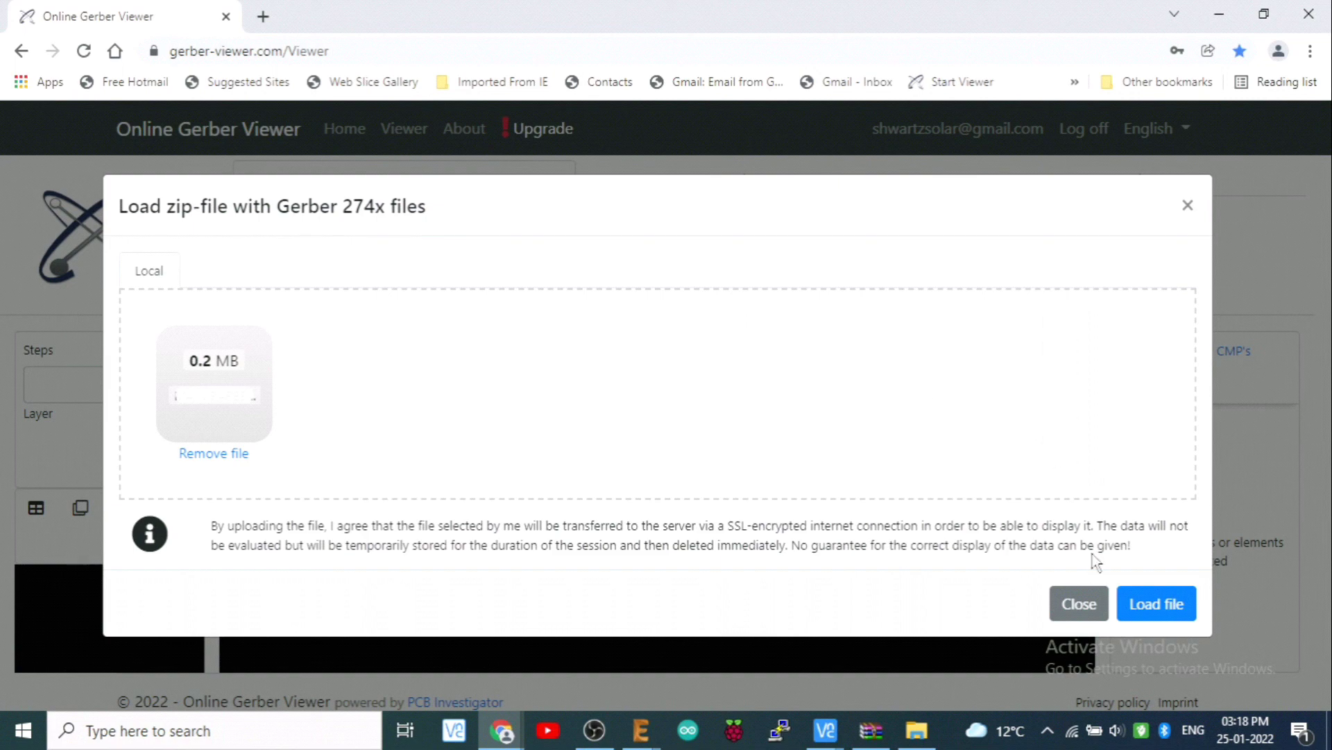
left_click(1146, 611)
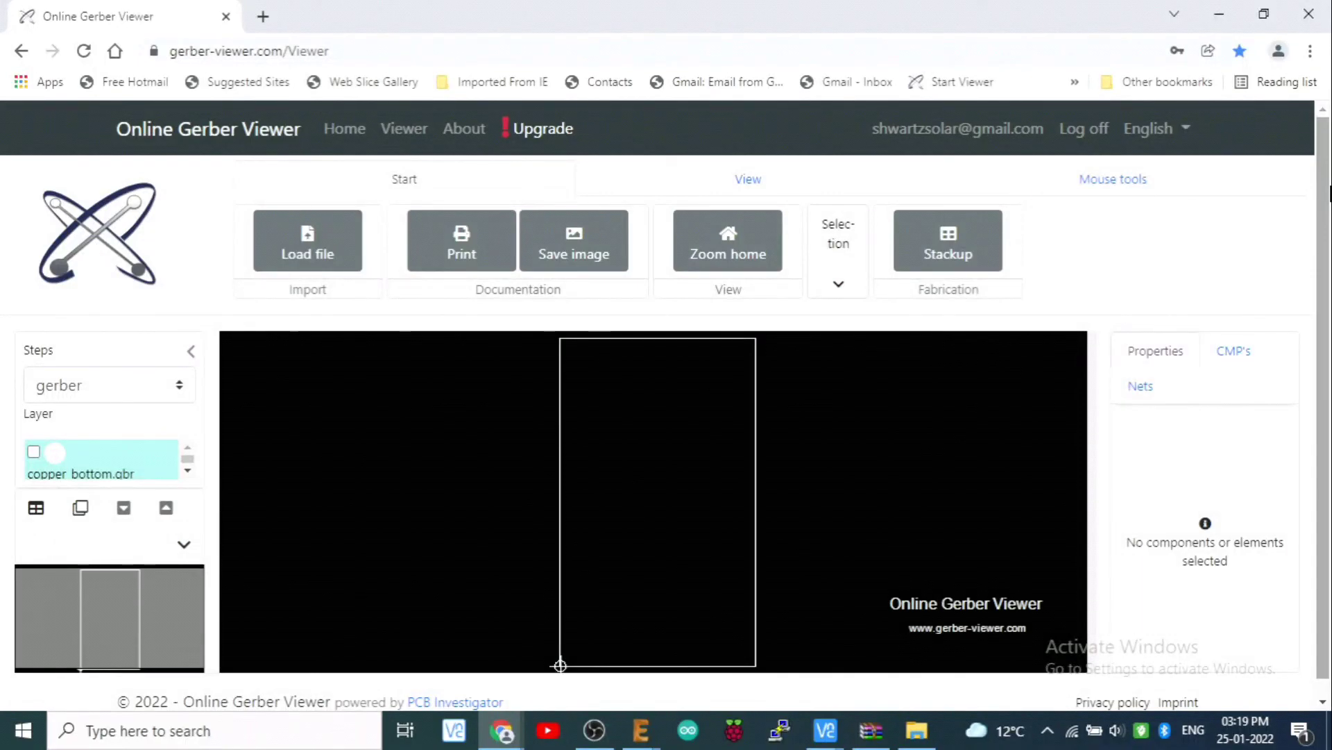
Turn on the copper, profile, silkscreen and soldermask top and bottom layers
left_click(34, 452)
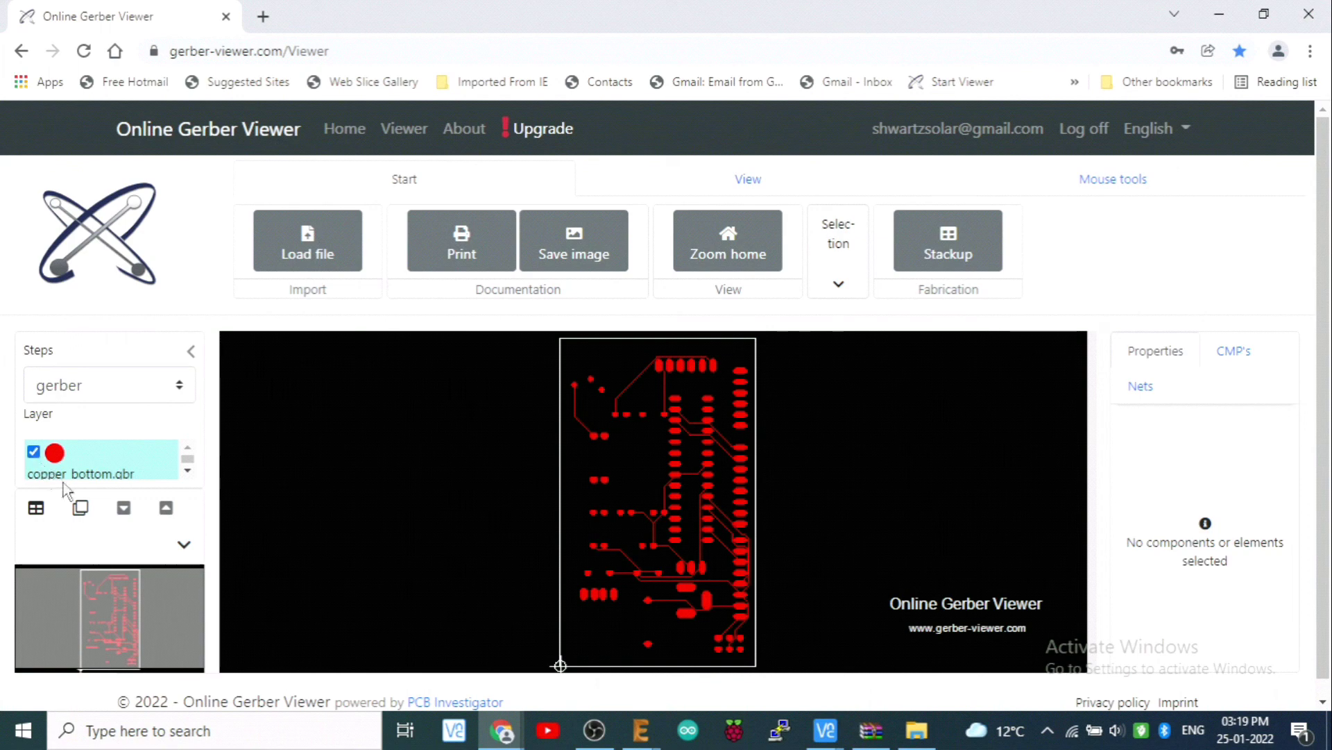
left_click(186, 471)
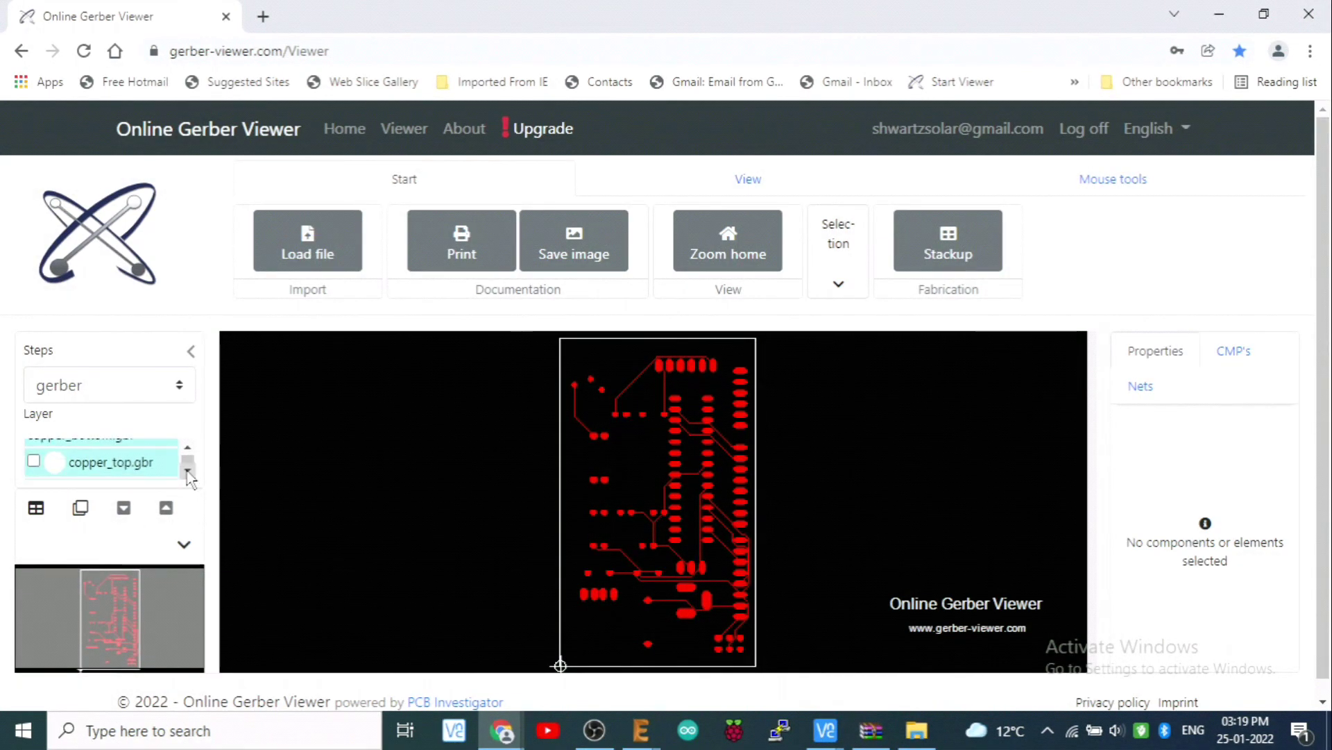
left_click(33, 461)
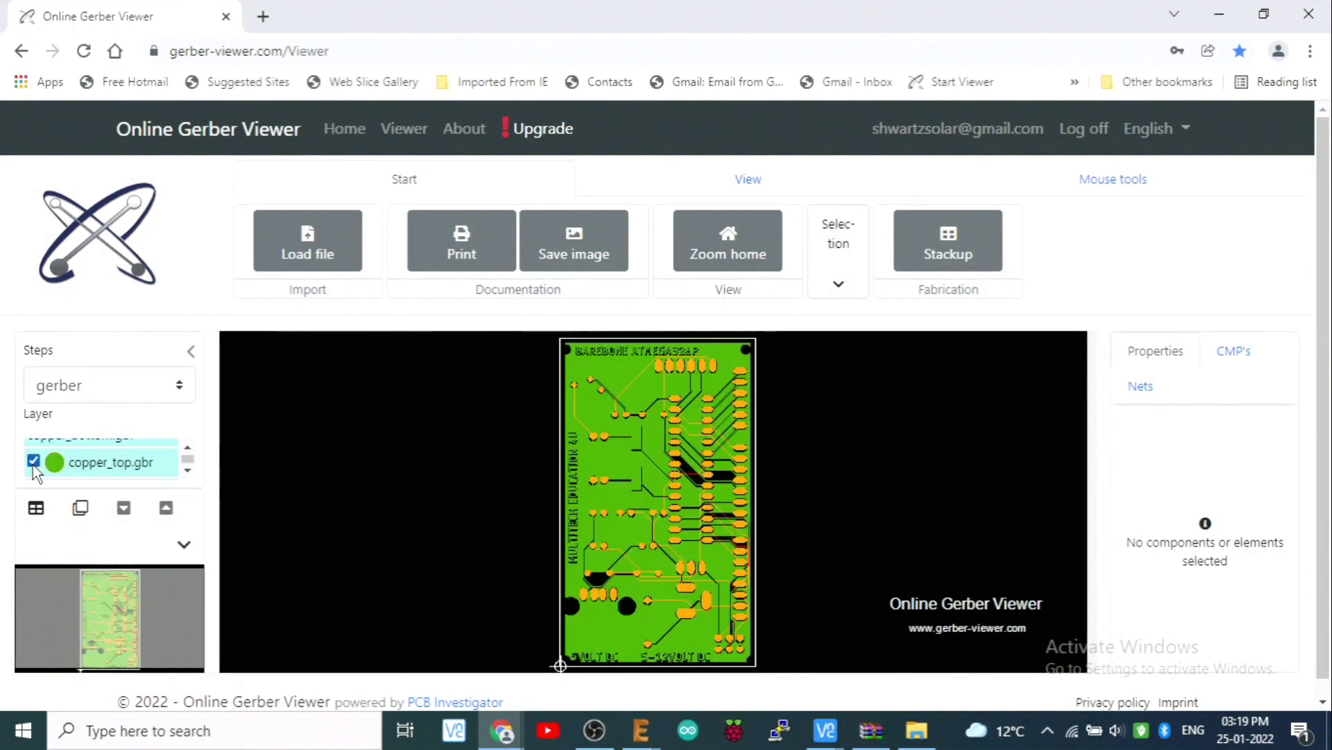
left_click(187, 471)
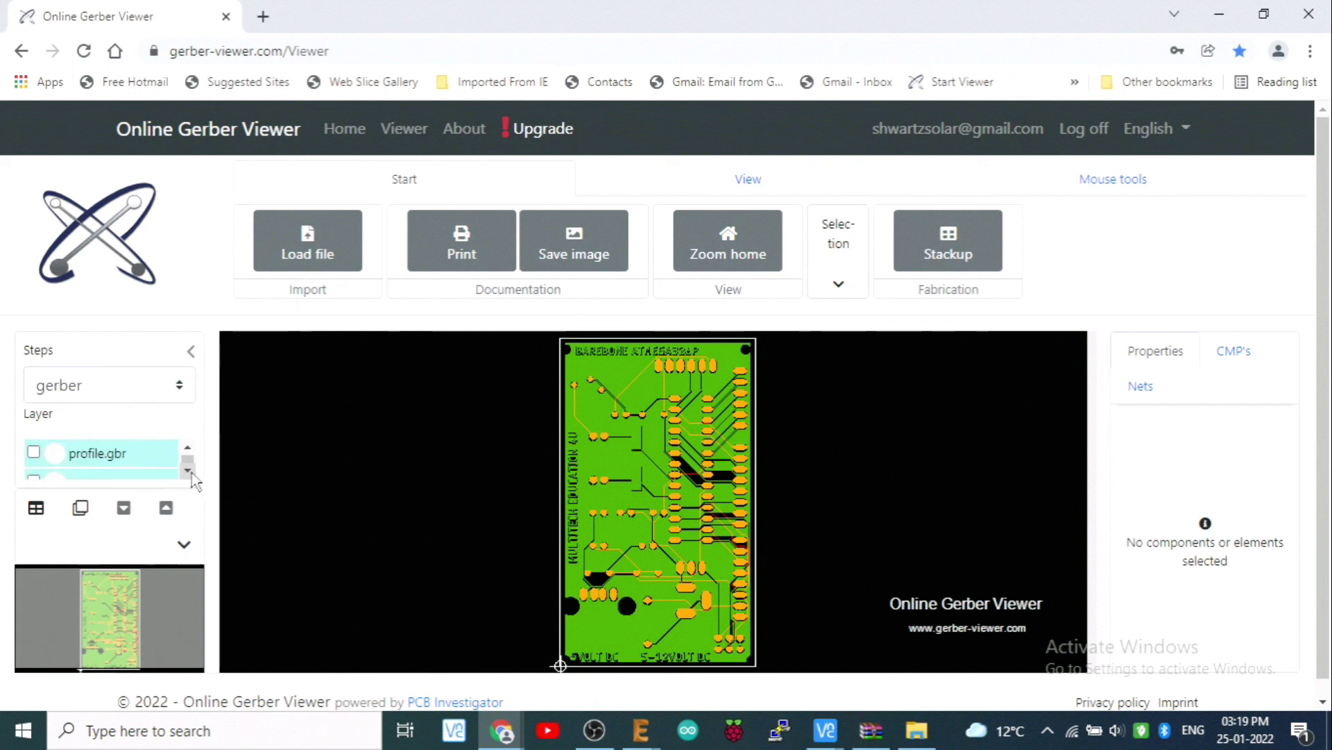
left_click(33, 453)
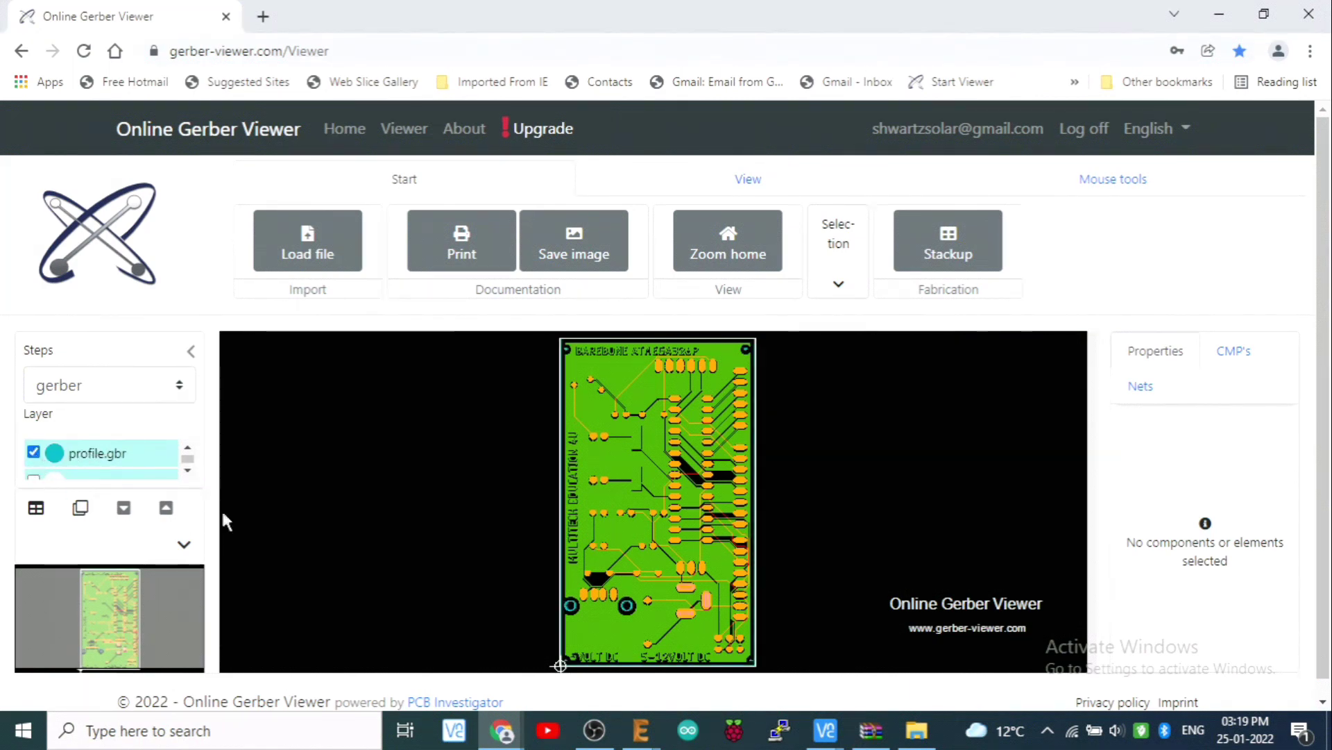
left_click(188, 471)
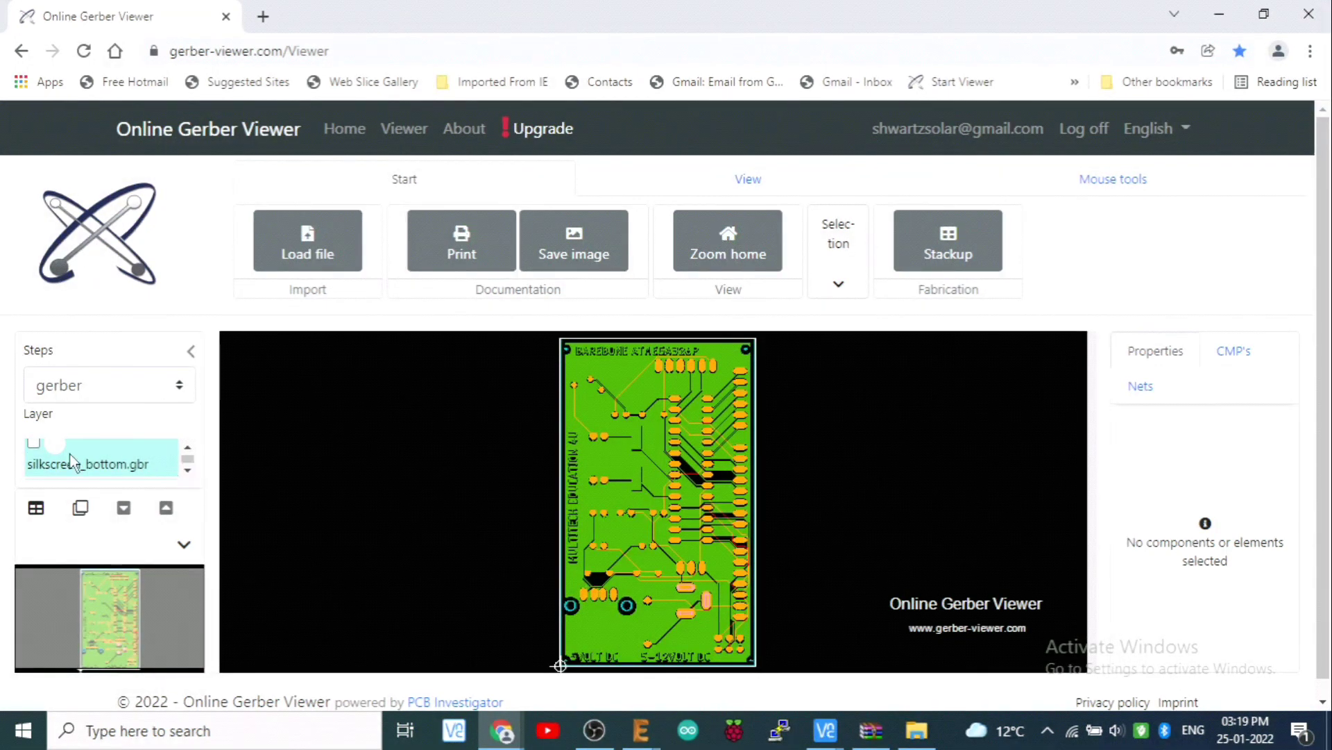
left_click(34, 445)
left_click(187, 470)
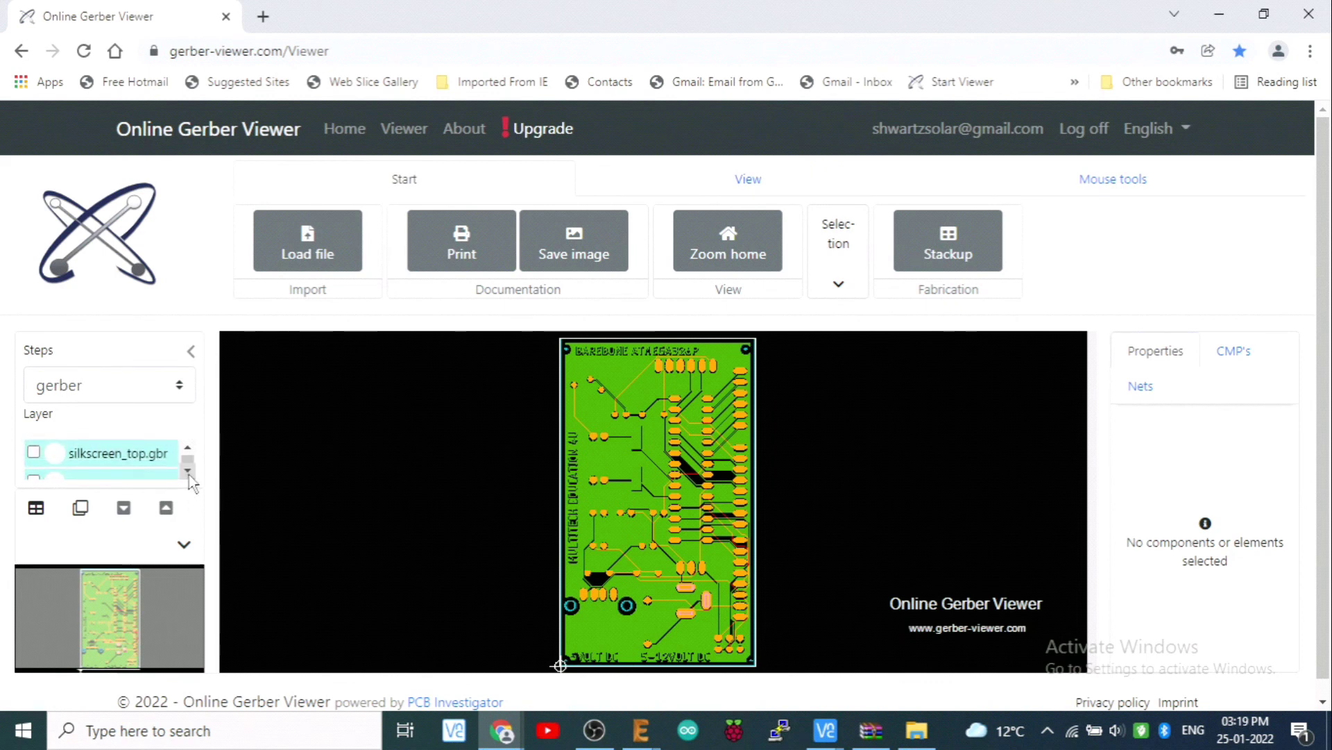
left_click(32, 454)
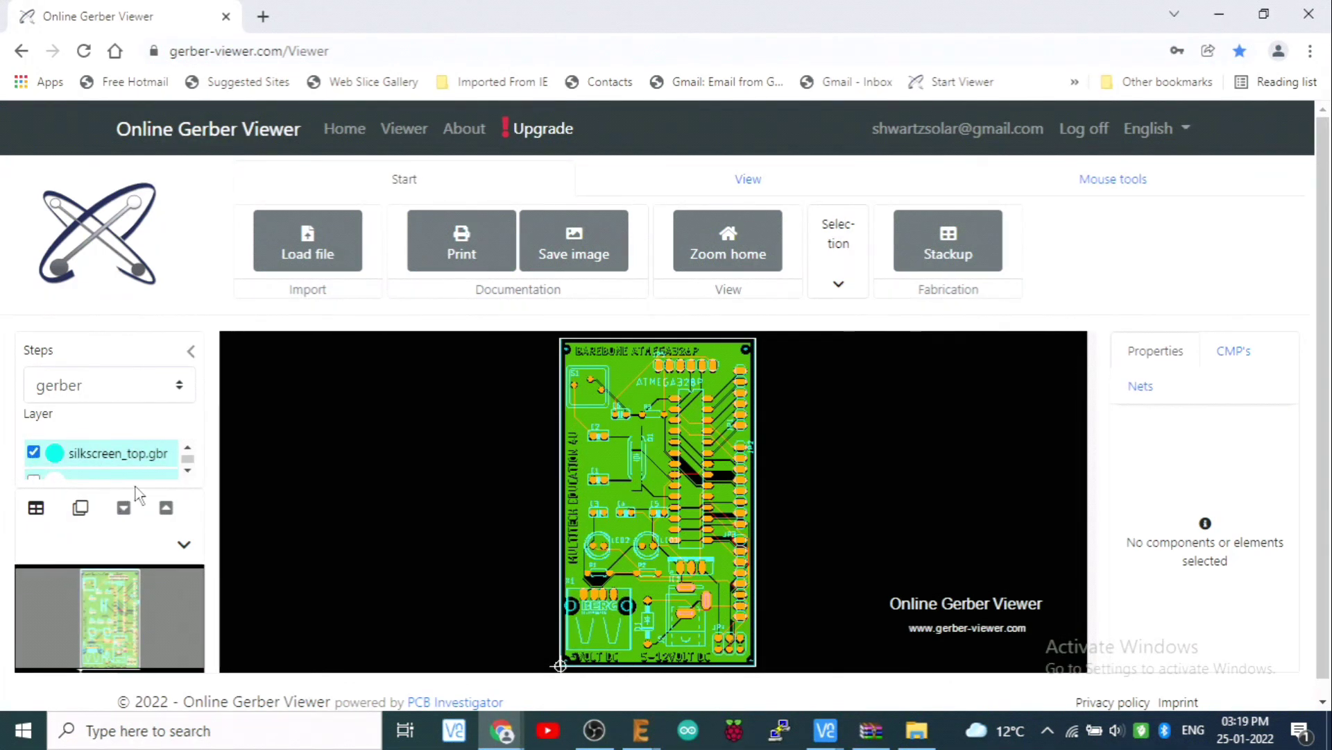
left_click(188, 471)
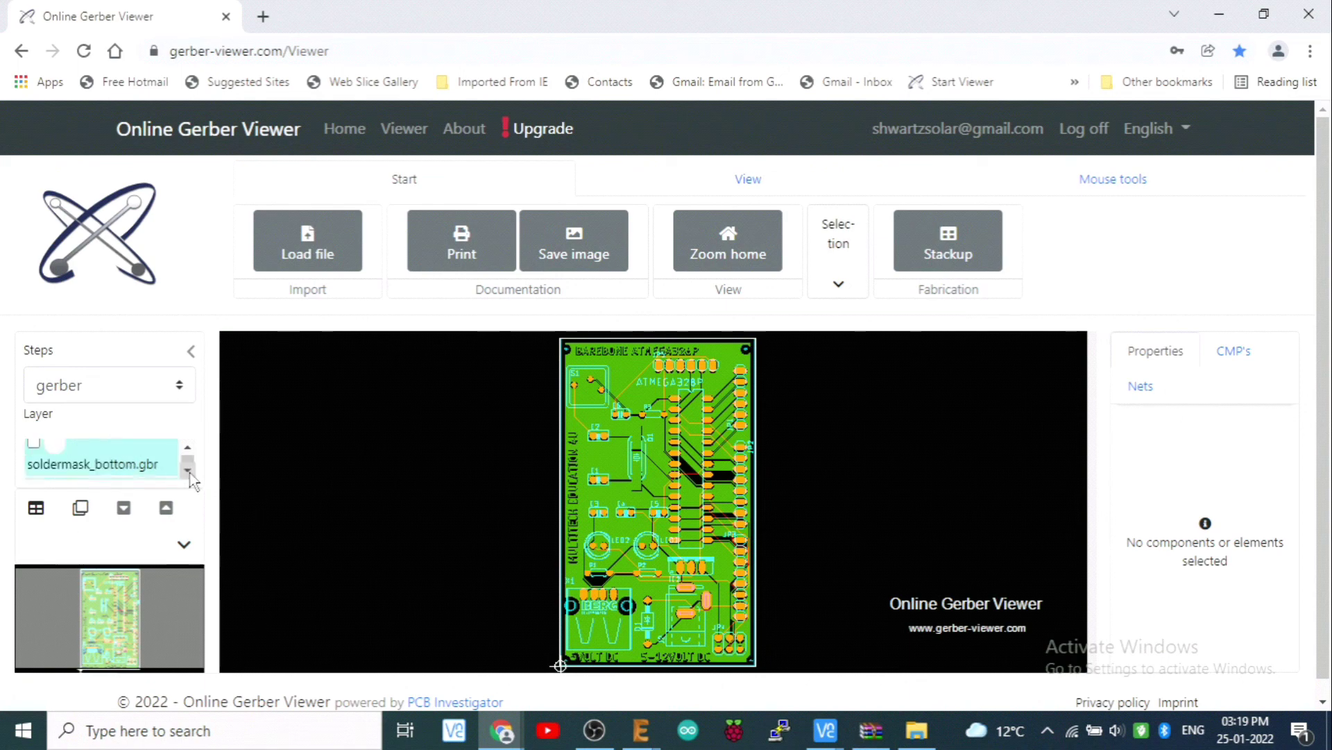
left_click(34, 444)
left_click(188, 472)
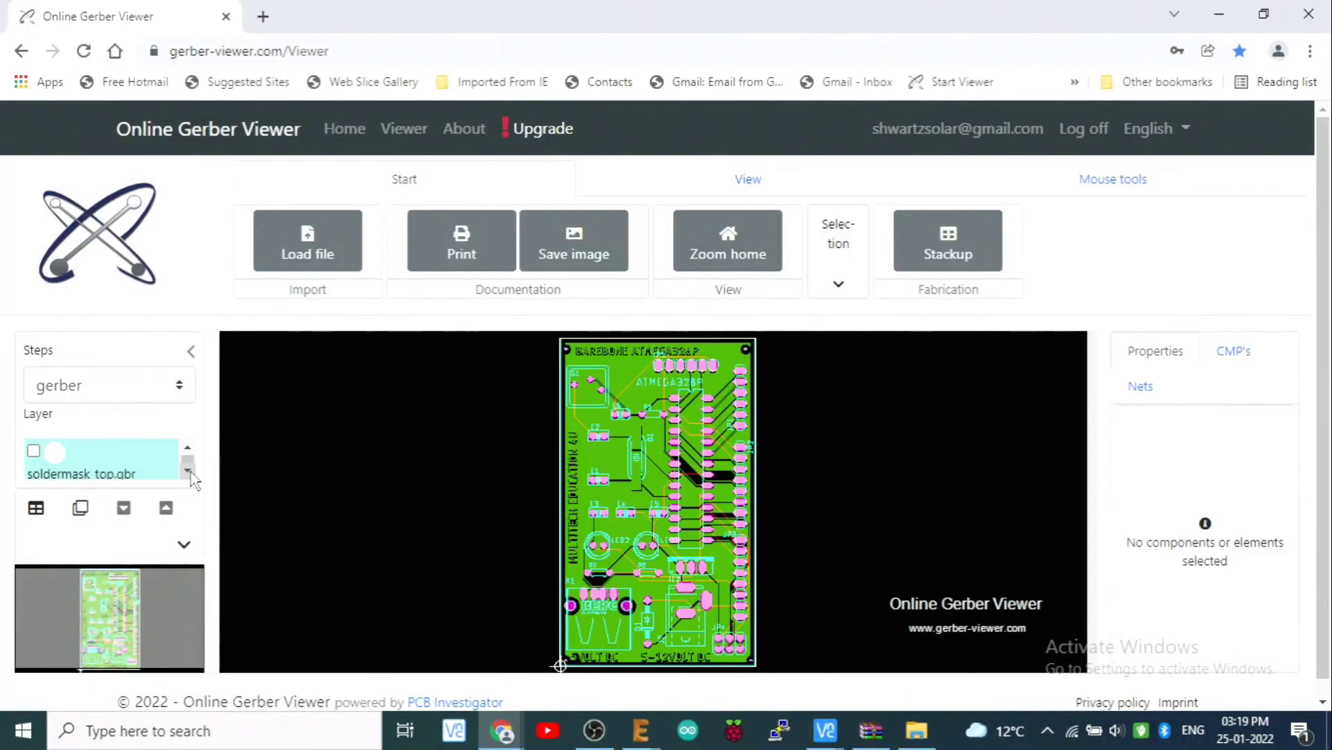
left_click(34, 451)
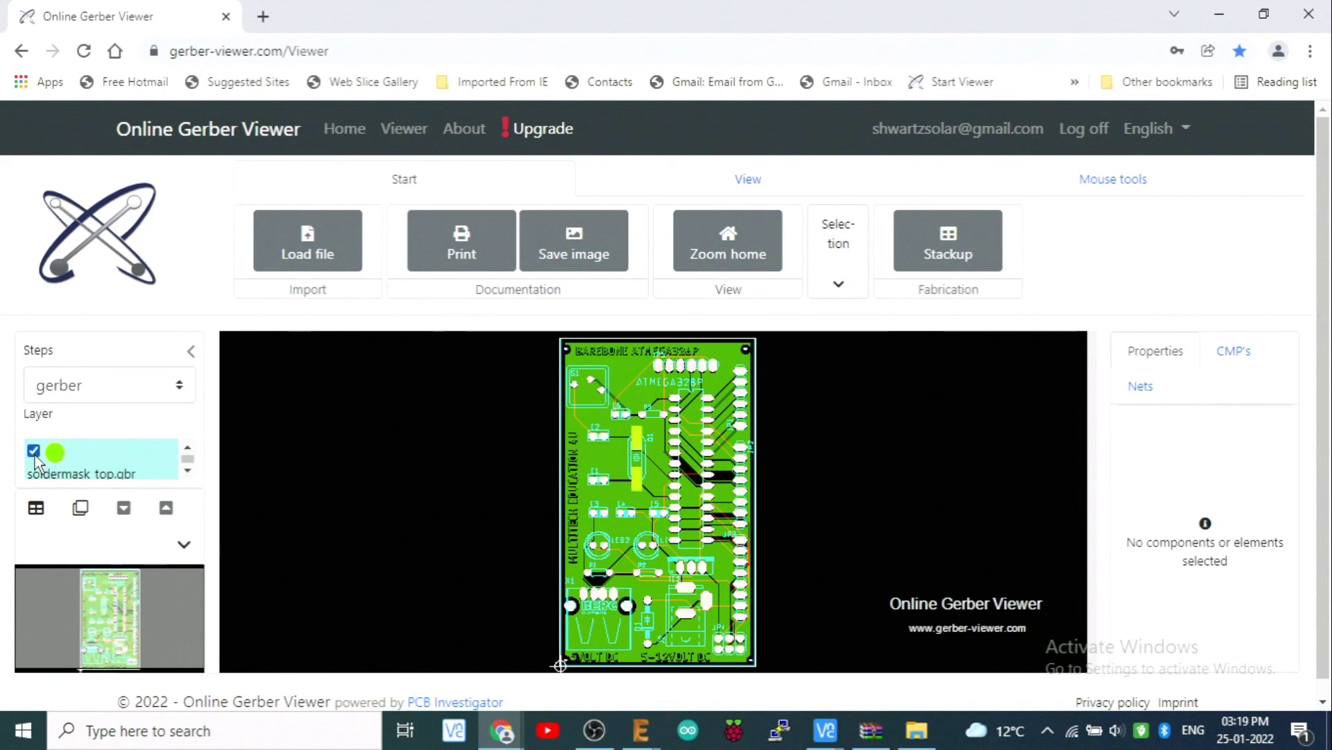
Enable the remaining layers, including solderpaste_bottom.gbr and drill_1_16.xln, scrolling through the list
left_click(187, 472)
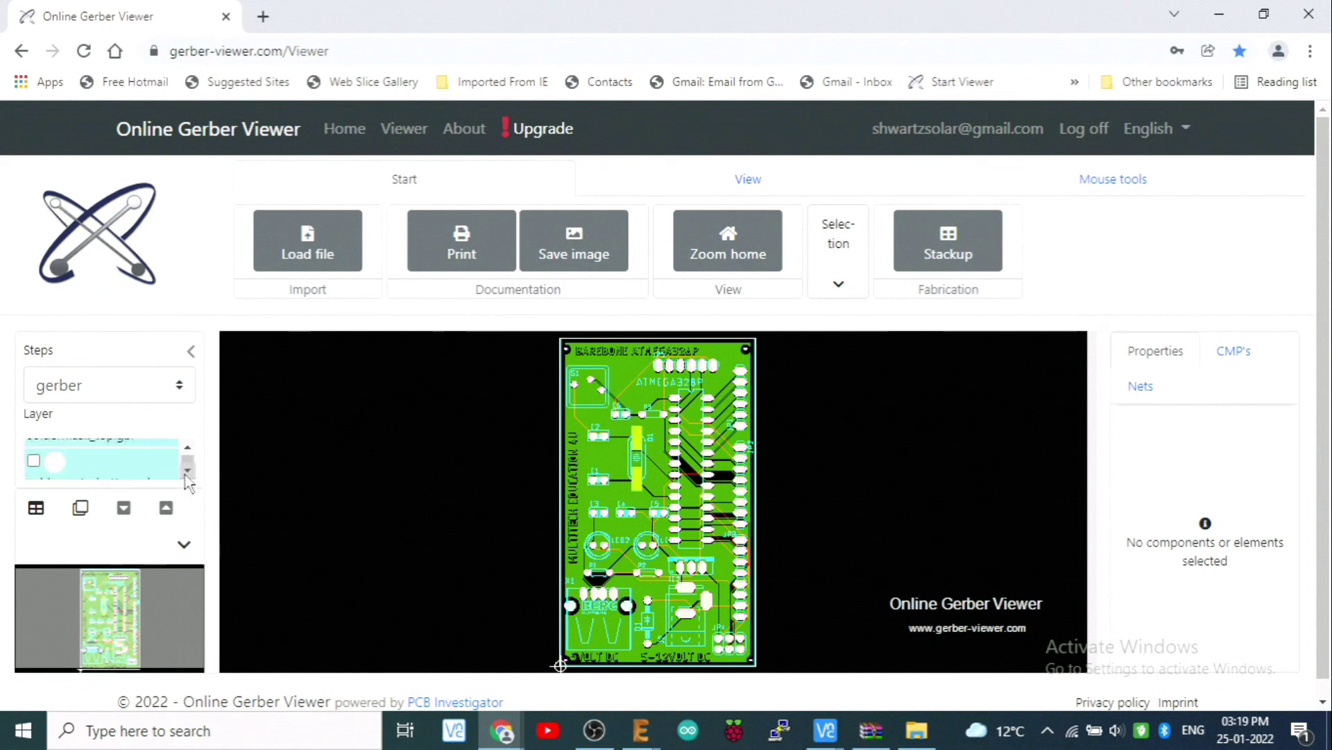
left_click(34, 461)
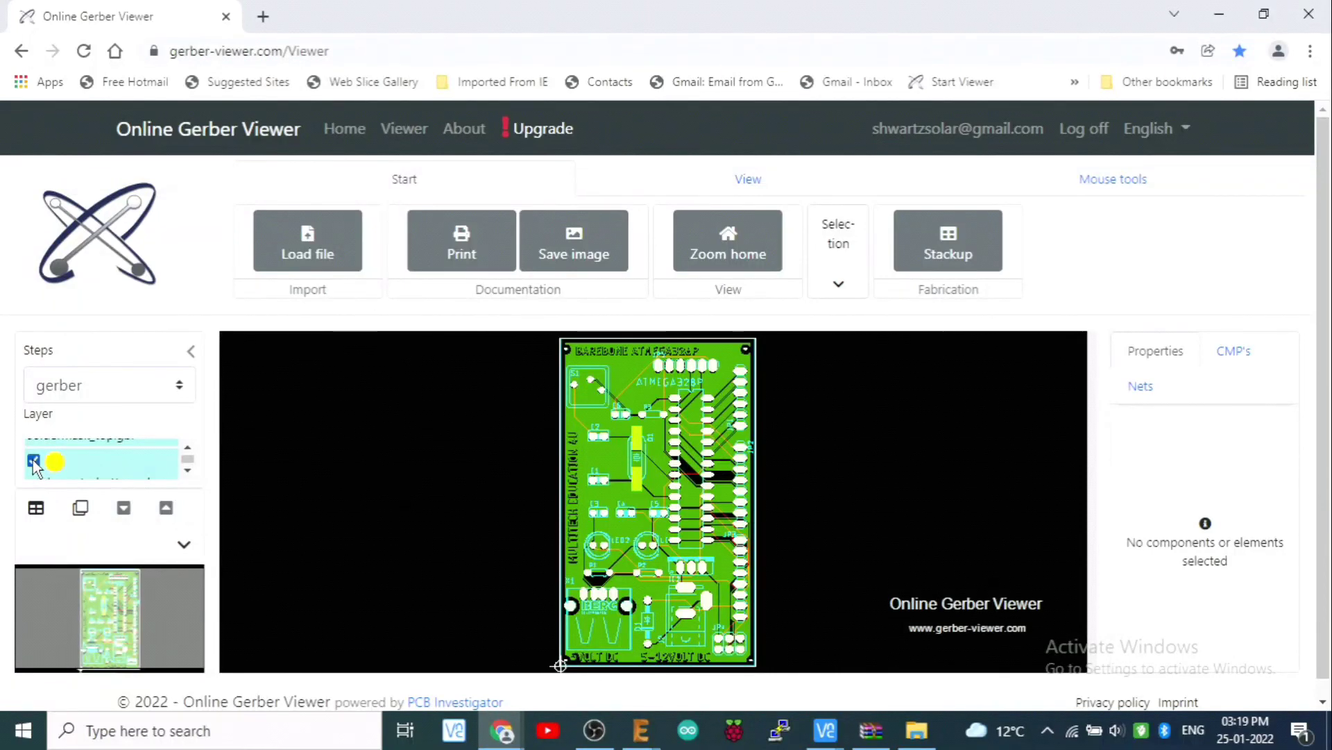
left_click(188, 471)
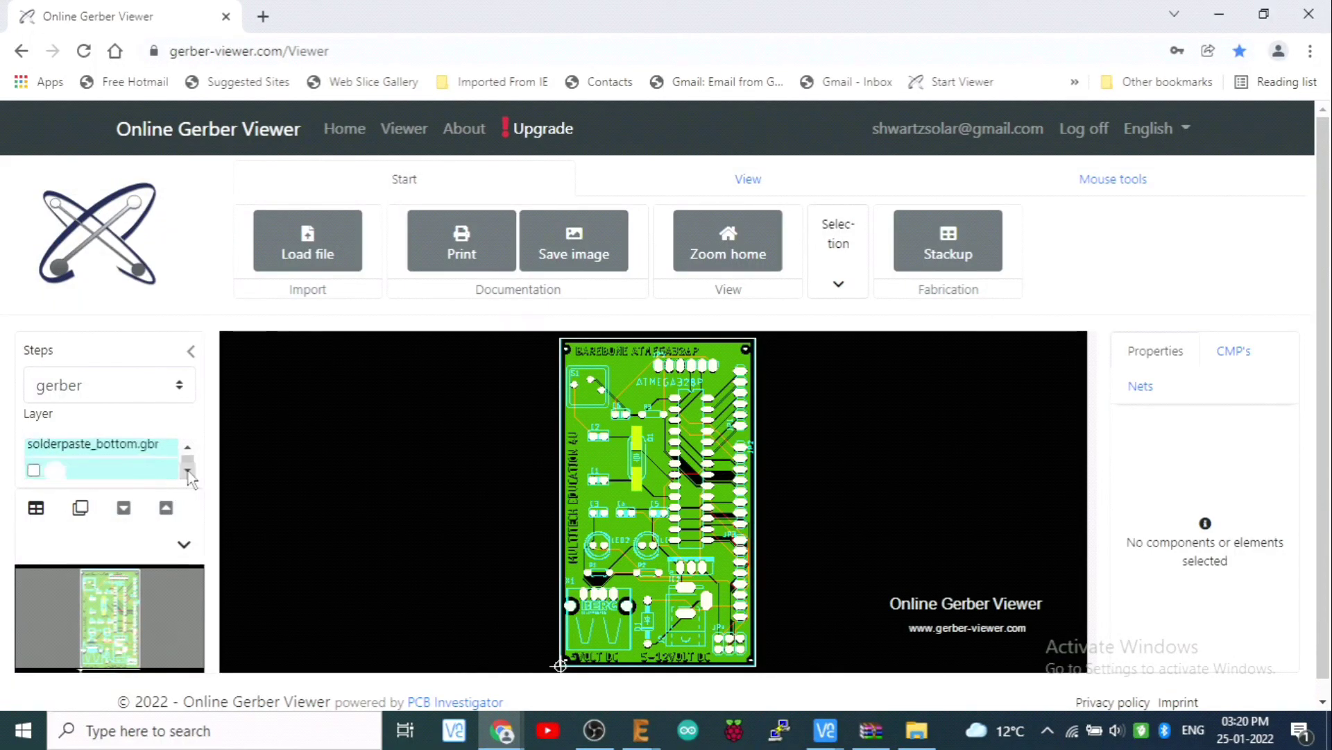
left_click(33, 469)
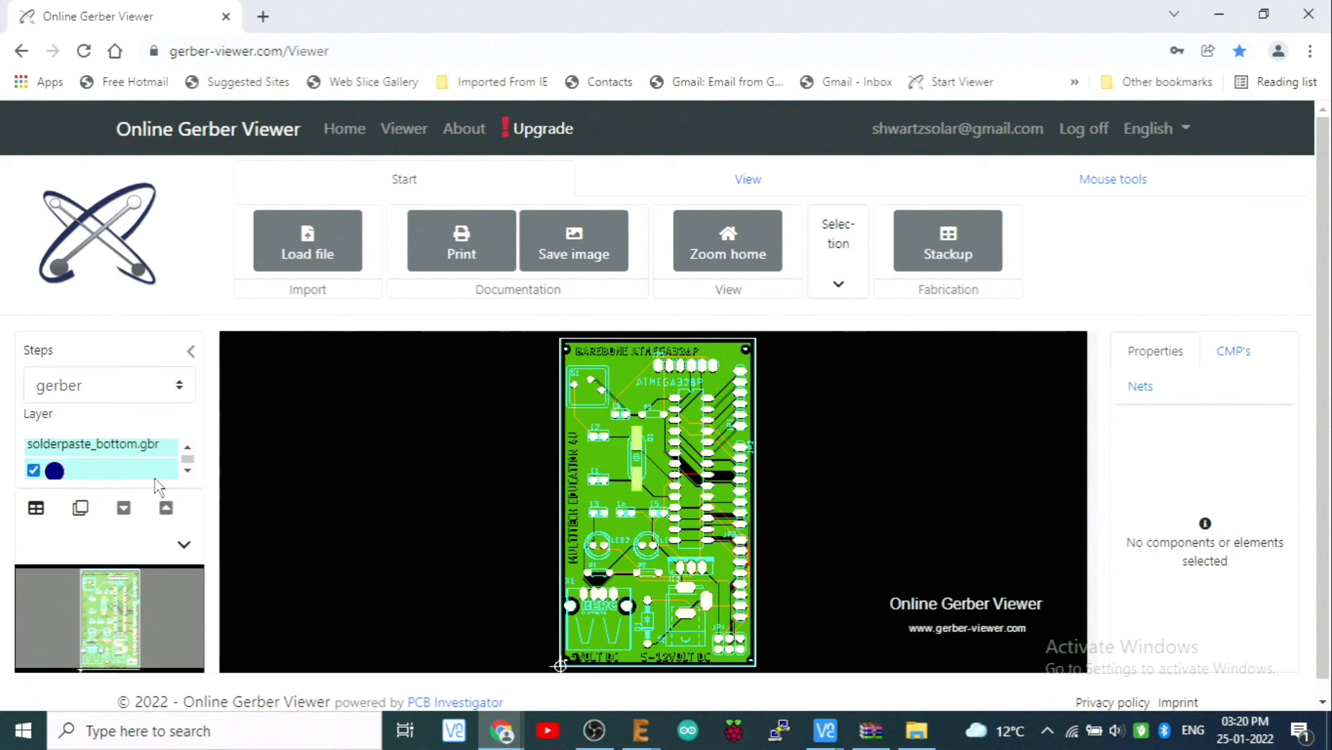
left_click(188, 471)
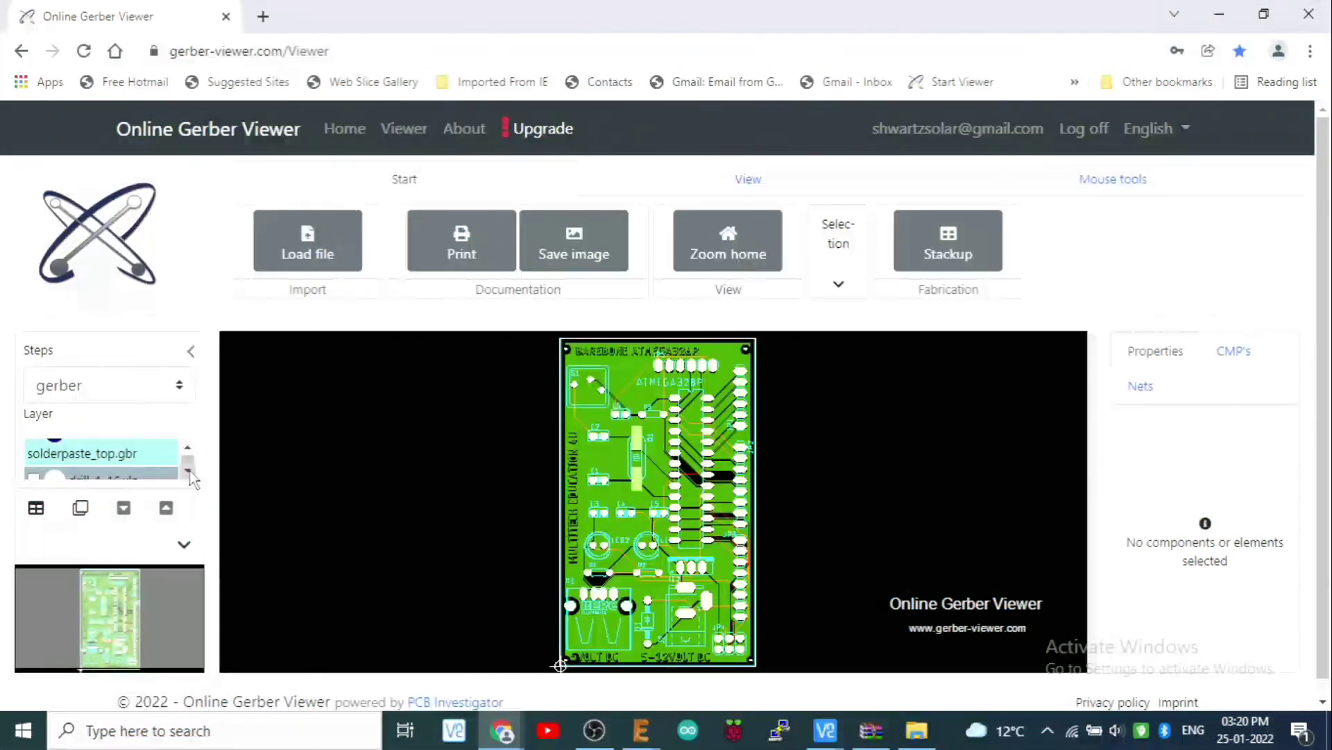
left_click(187, 471)
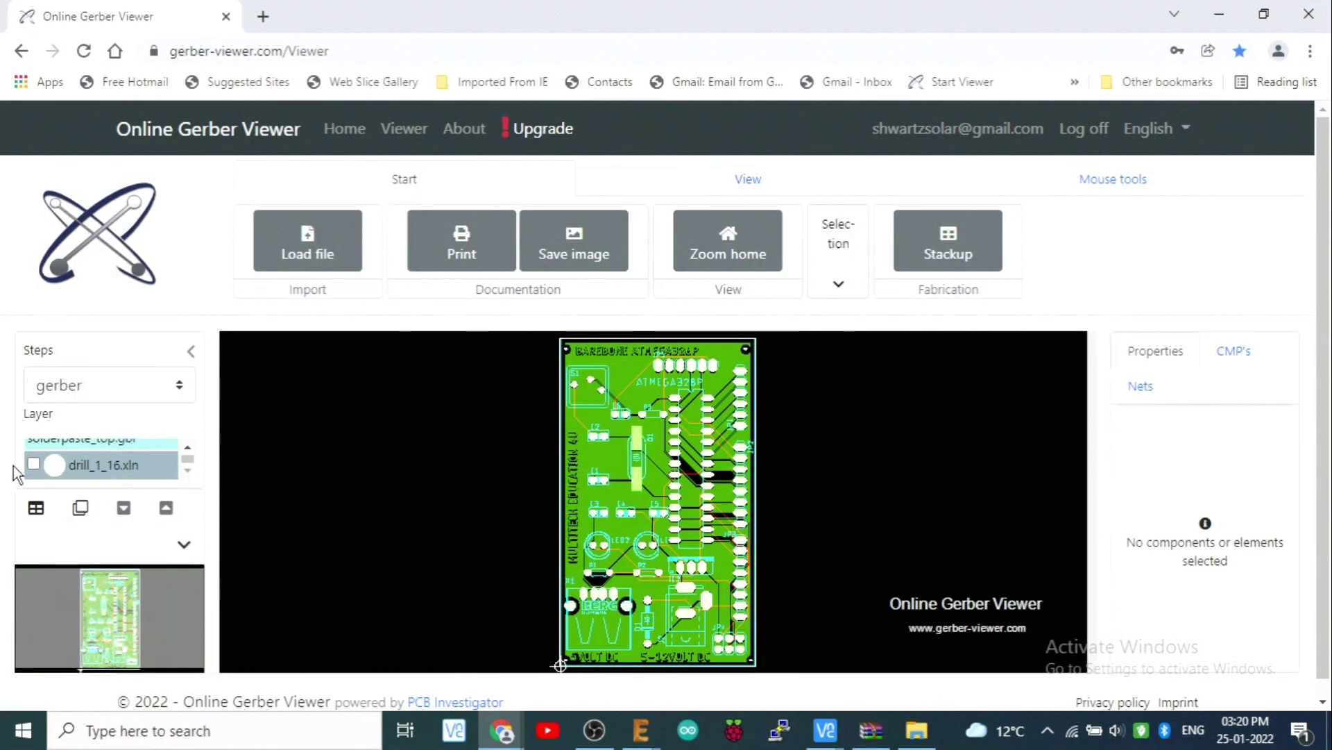
left_click(33, 465)
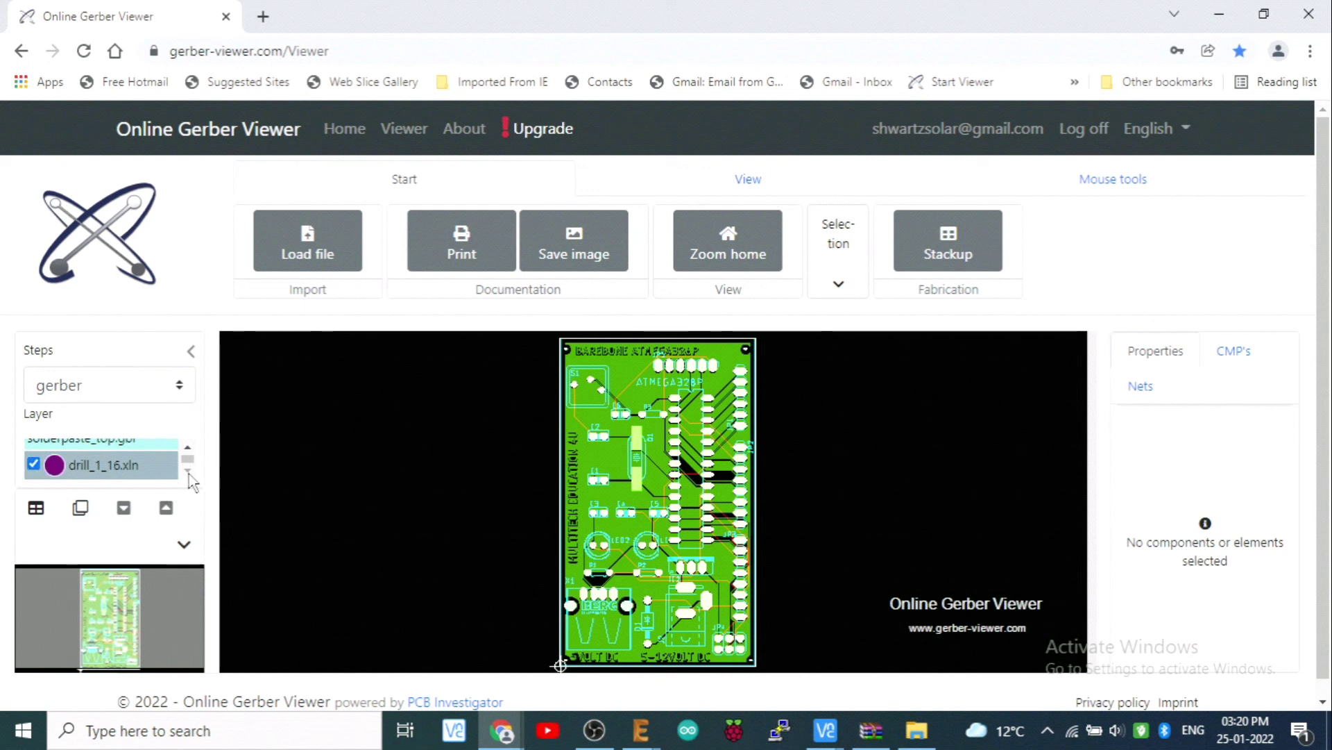
left_click(187, 448)
left_click(188, 448)
left_click(188, 448)
left_click(188, 447)
left_click(187, 447)
left_click(188, 447)
left_click(188, 447)
left_click(187, 448)
left_click(188, 448)
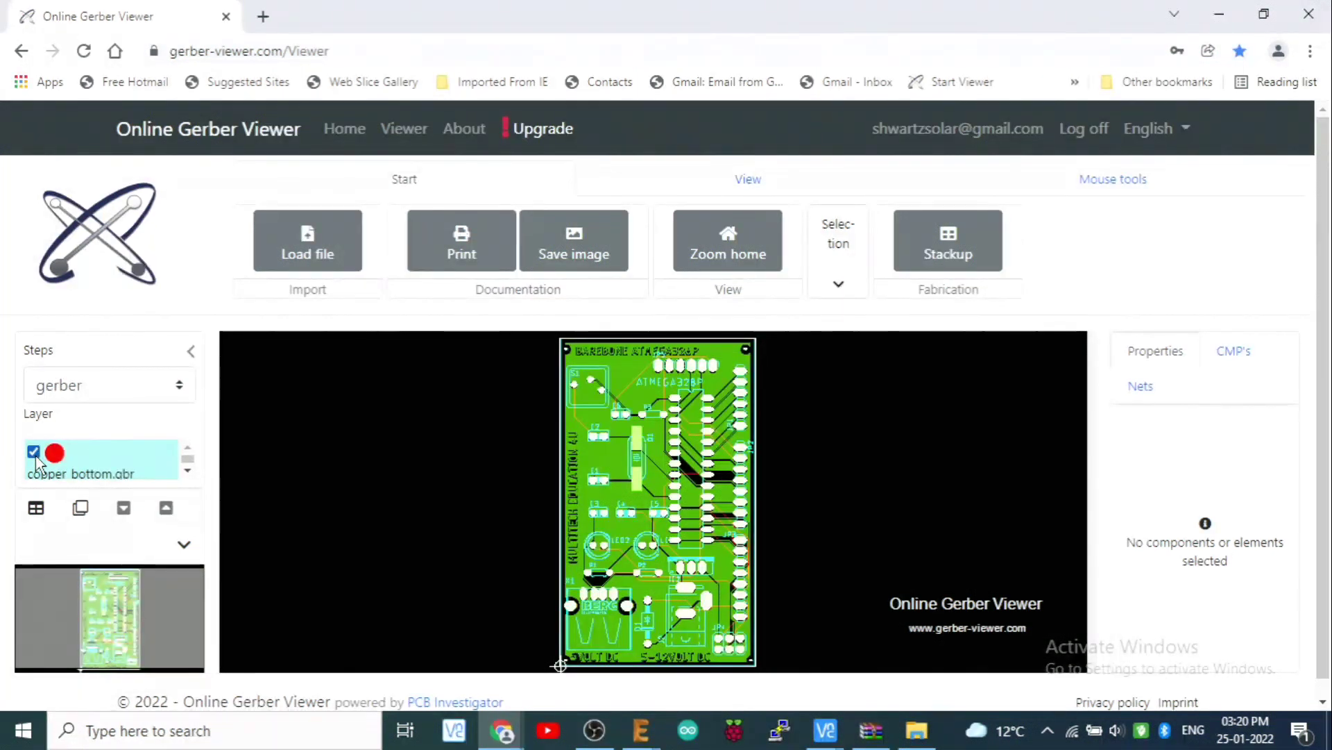
Export the board view and save the picture to the Desktop as gerber 3 image
left_click(187, 472)
left_click(188, 471)
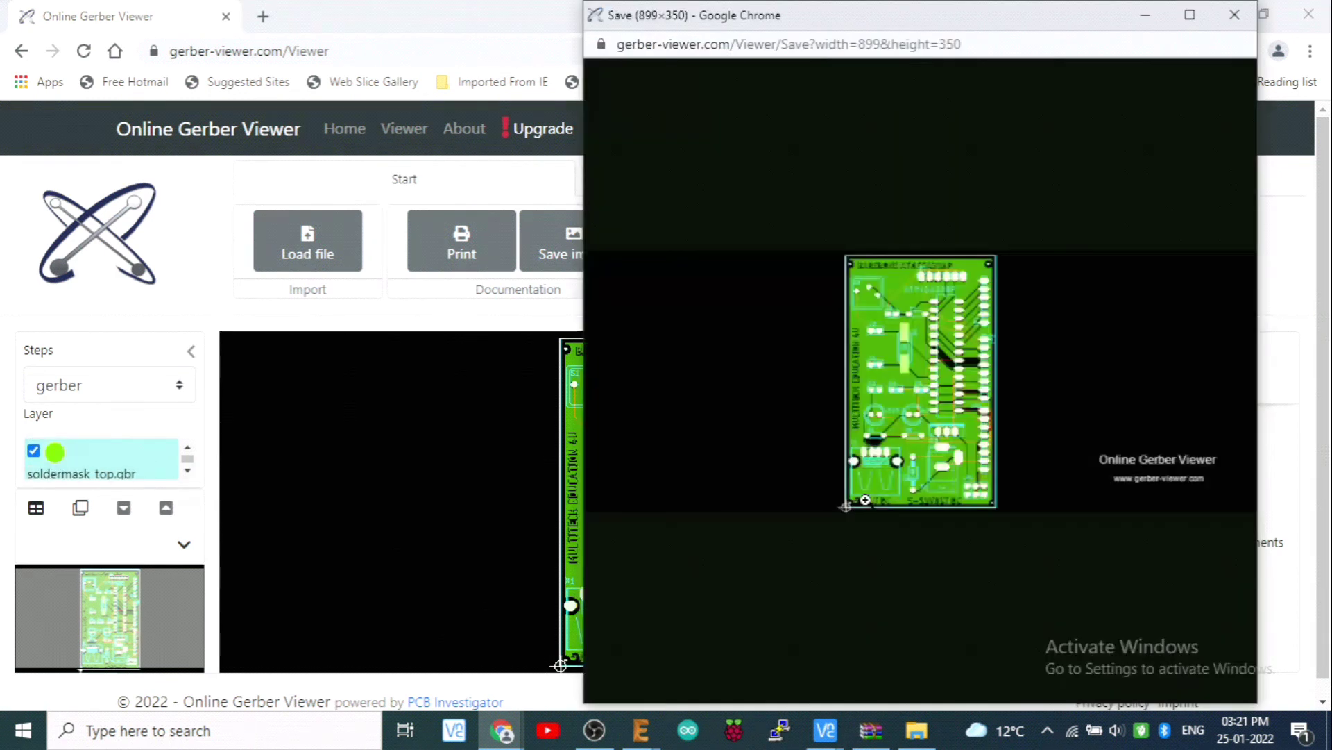
right_click(930, 336)
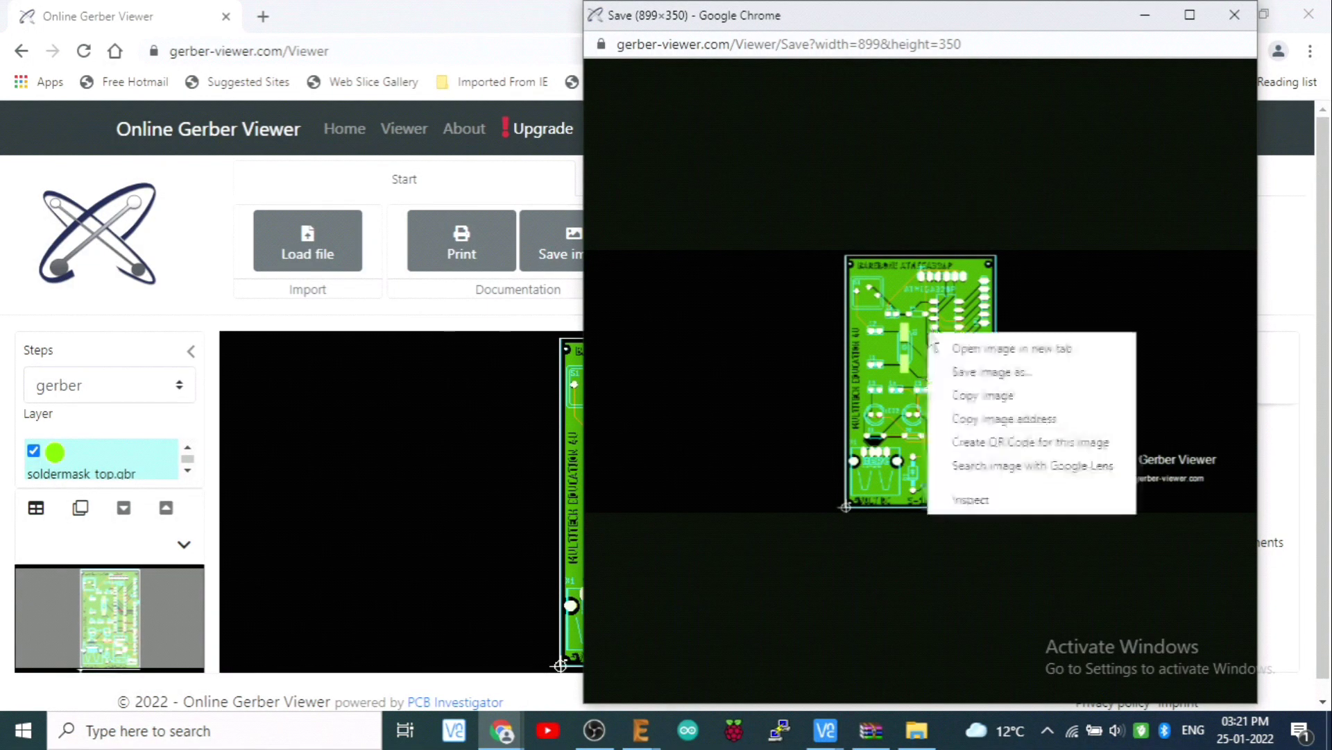
left_click(982, 374)
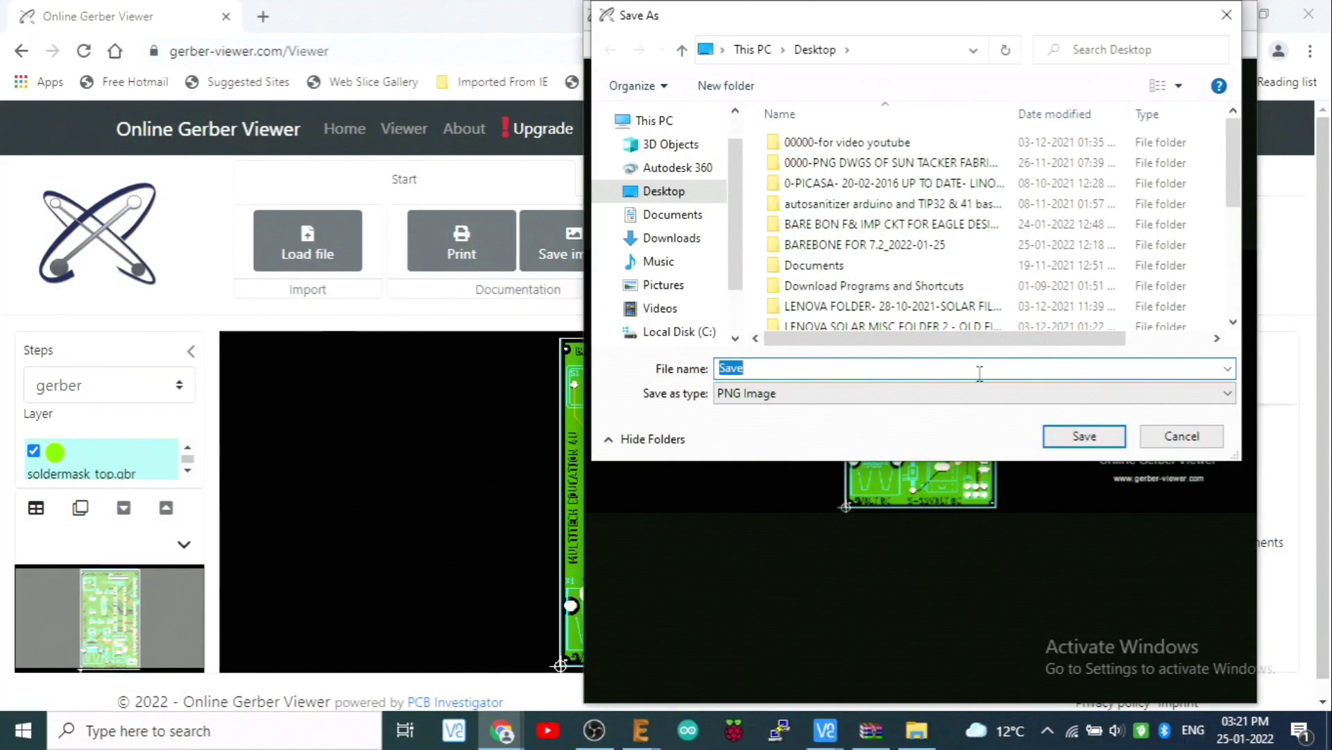
type("gerber 2")
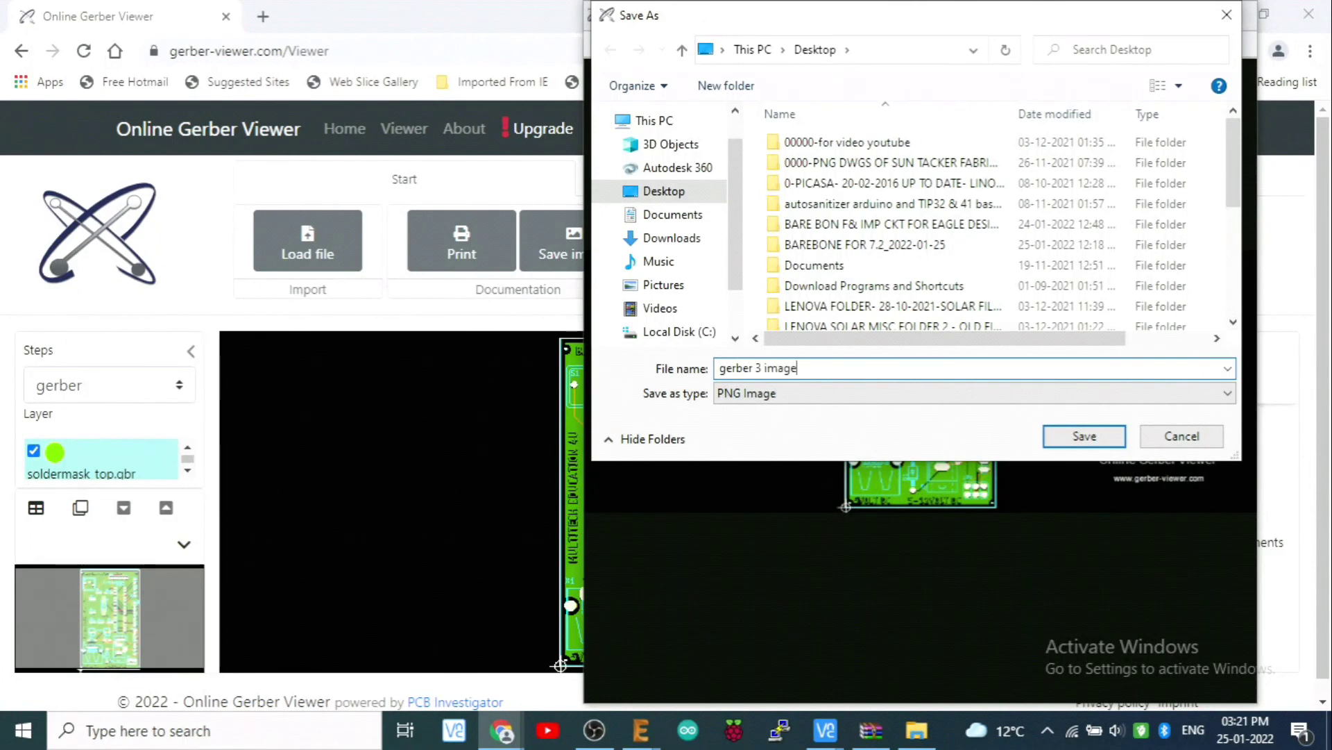
left_click(1069, 436)
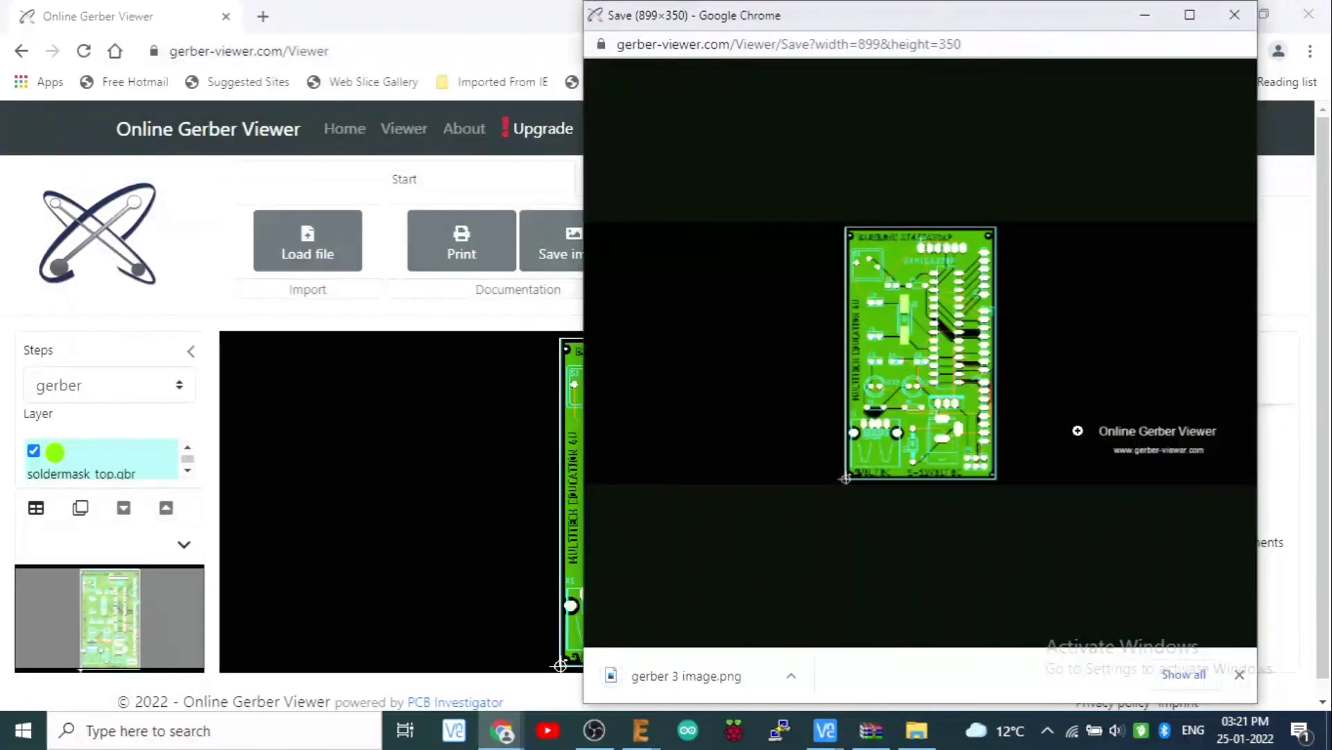
Close the image window and Chrome, leaving the site, then open gerber 3 image in Photos
left_click(1234, 15)
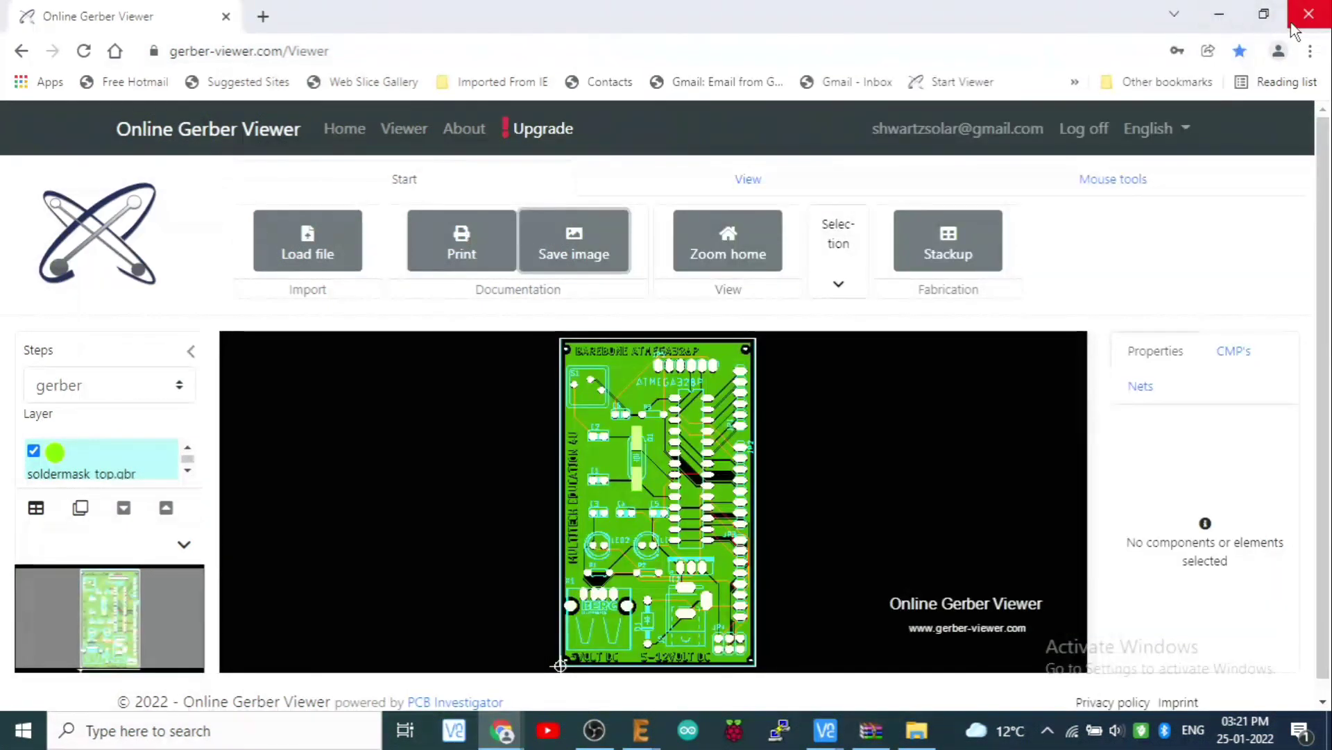
left_click(1292, 25)
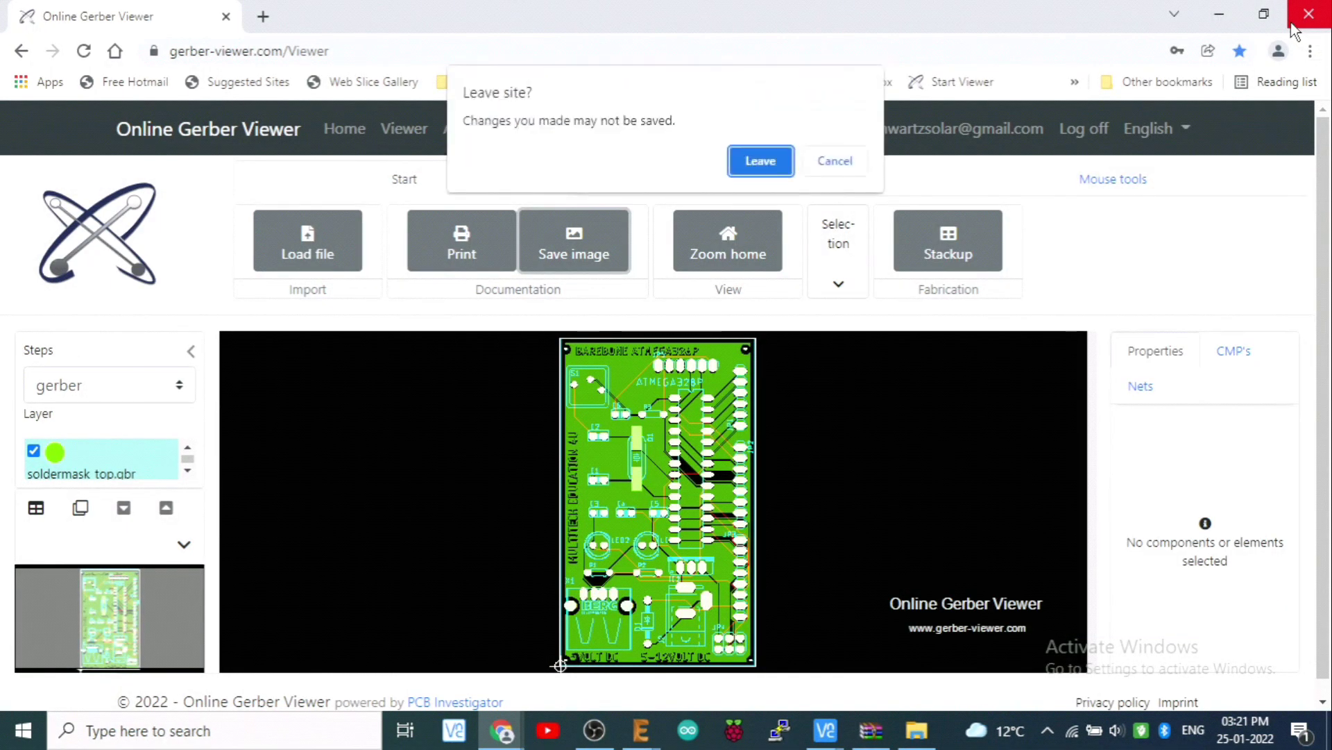
left_click(760, 161)
double_click(551, 637)
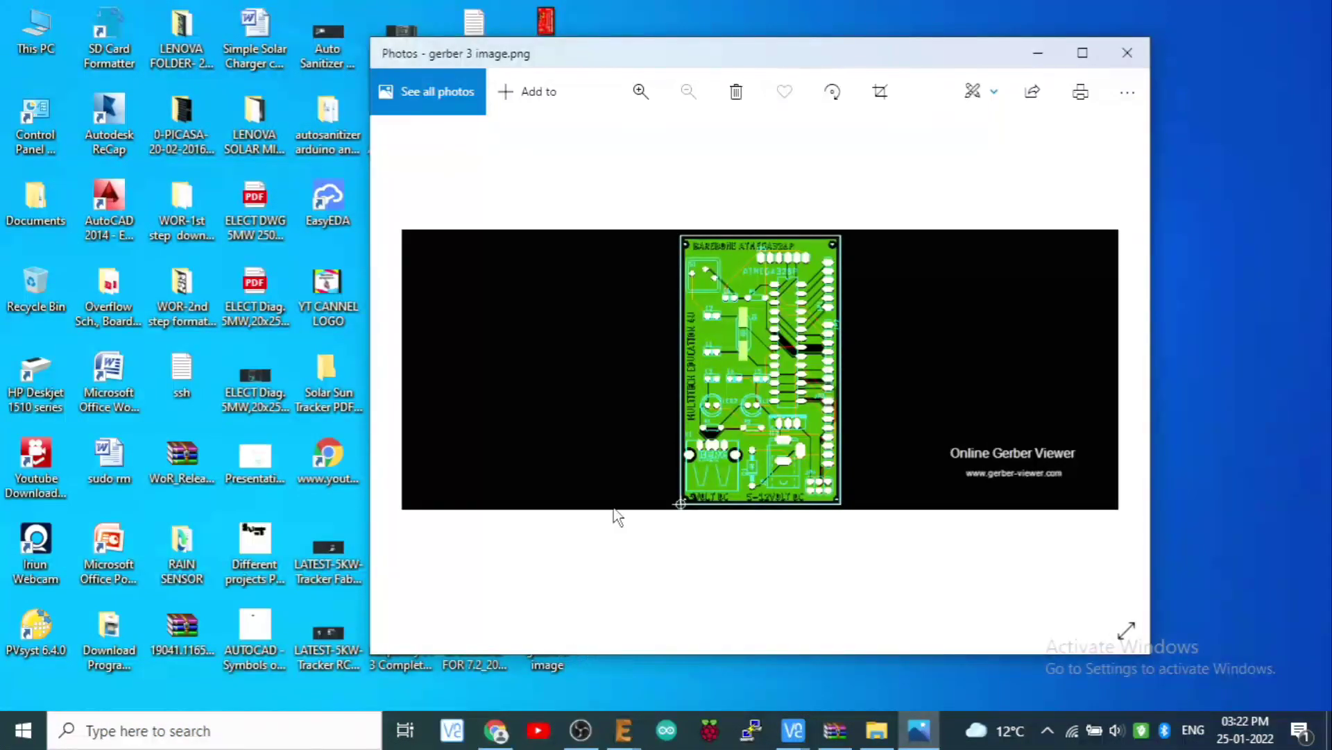
Crop the image's left and right edges in tight to the PCB outline
left_click(879, 98)
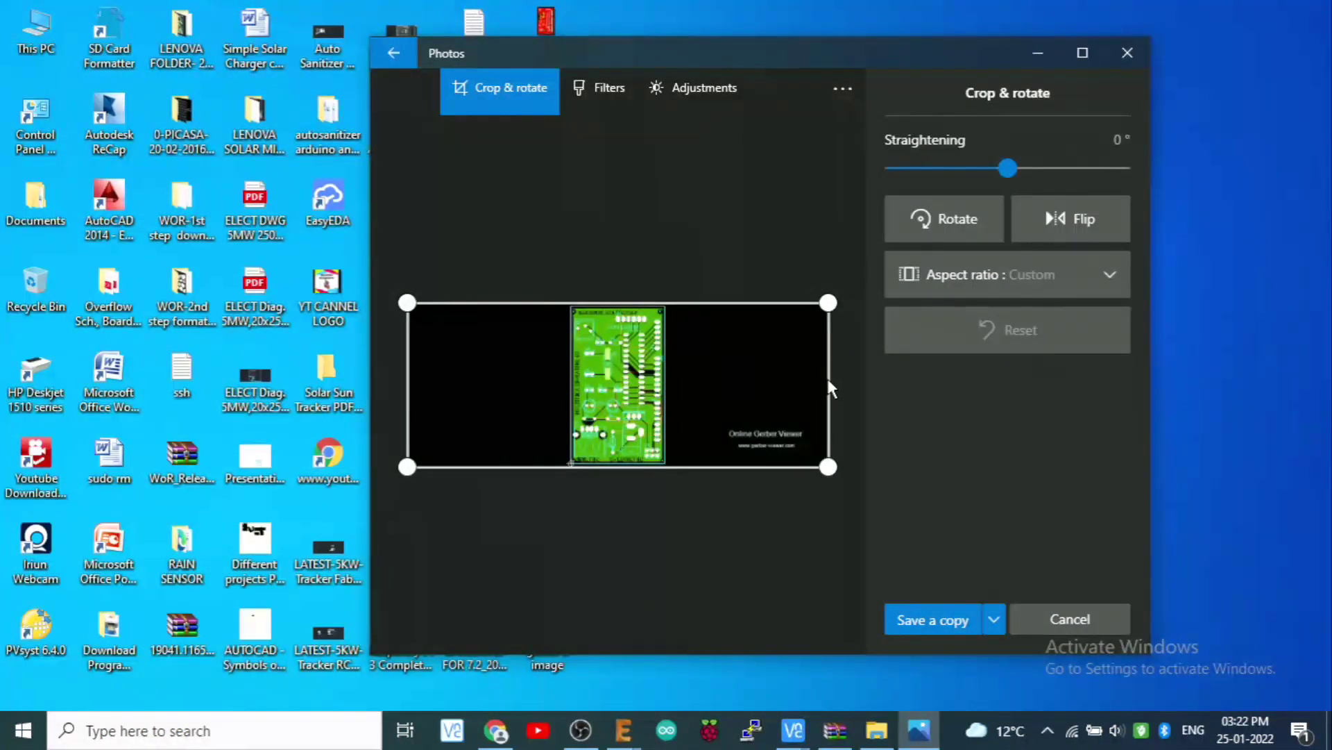
left_click_drag(828, 379, 670, 373)
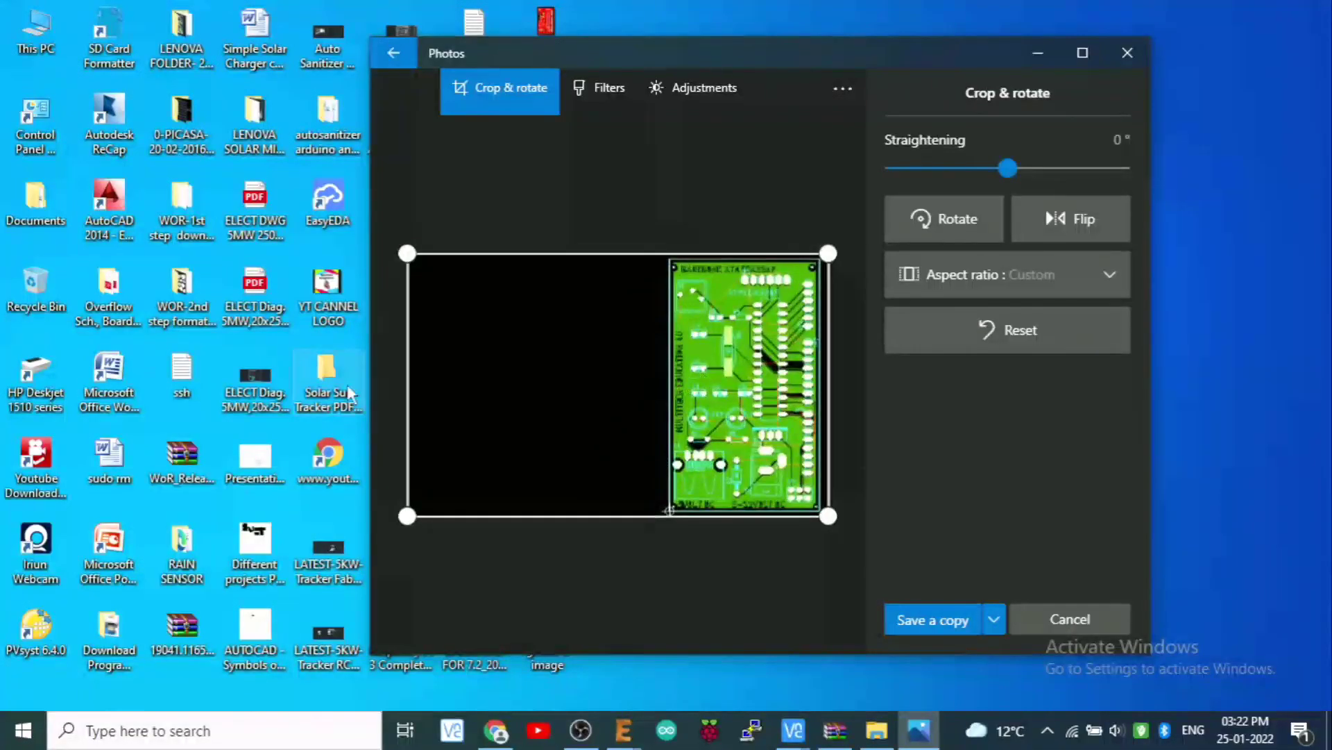
left_click_drag(408, 410, 664, 378)
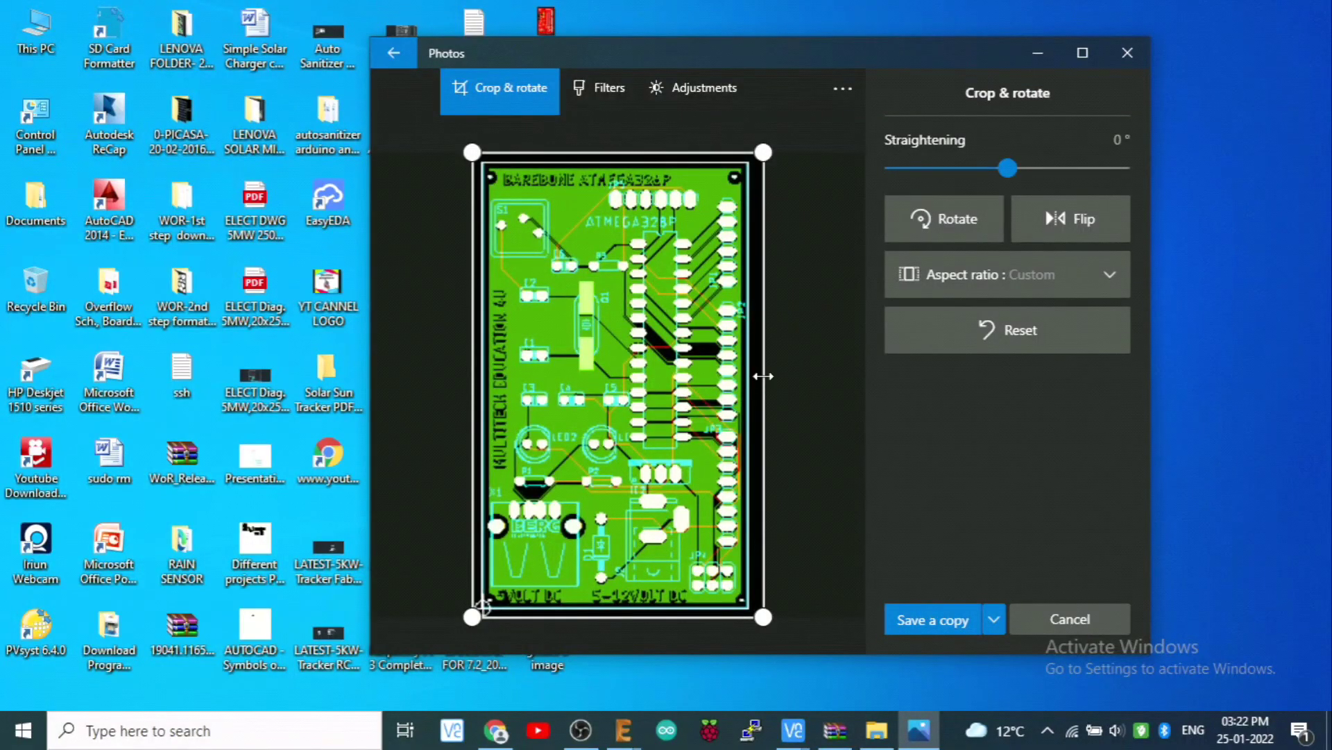
left_click_drag(762, 376, 752, 375)
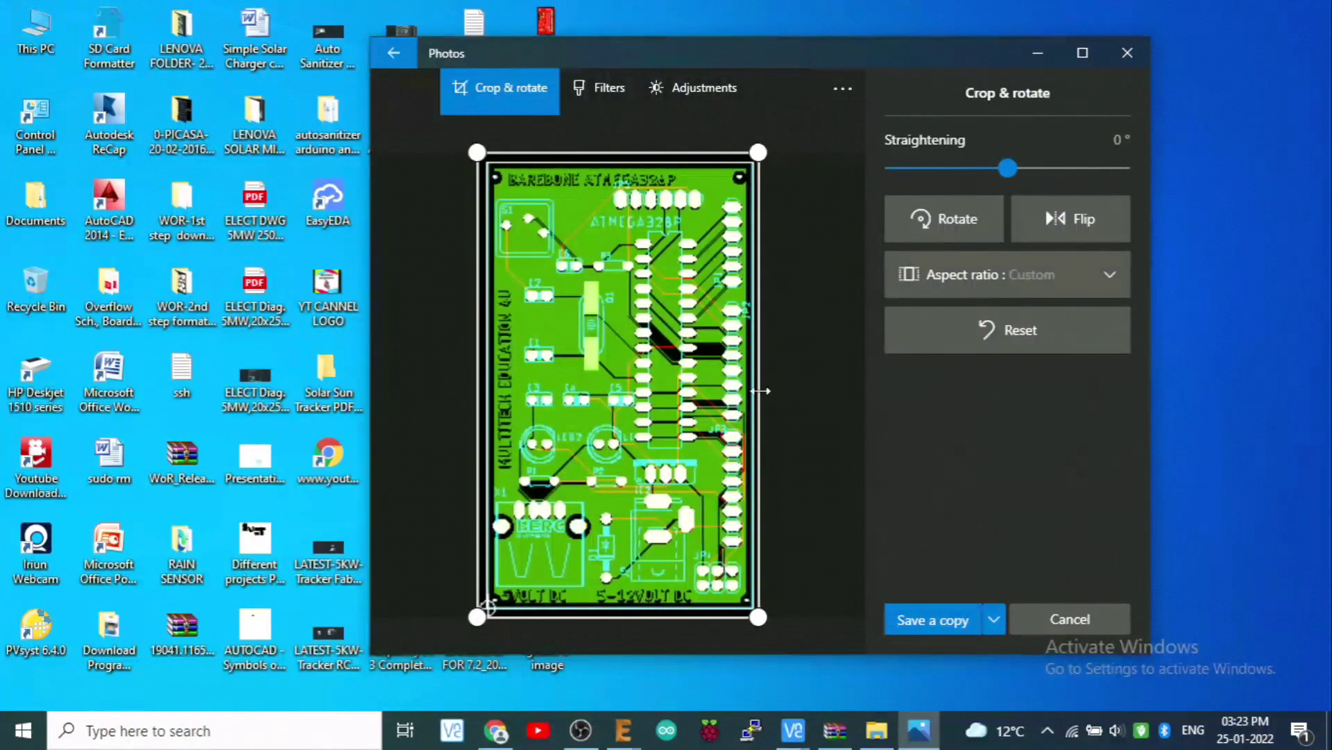
left_click_drag(479, 411, 483, 411)
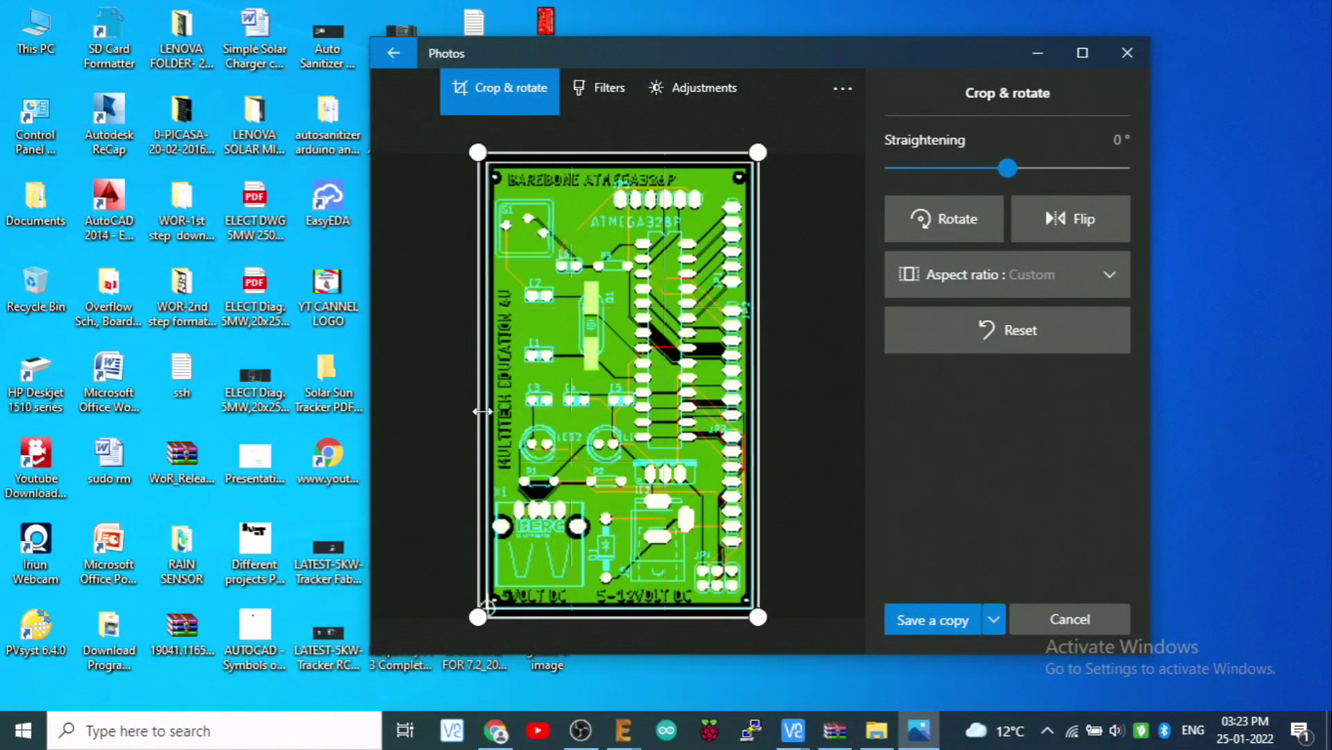
Save the cropped copy as gerber 3 image, replacing the original file
left_click(931, 627)
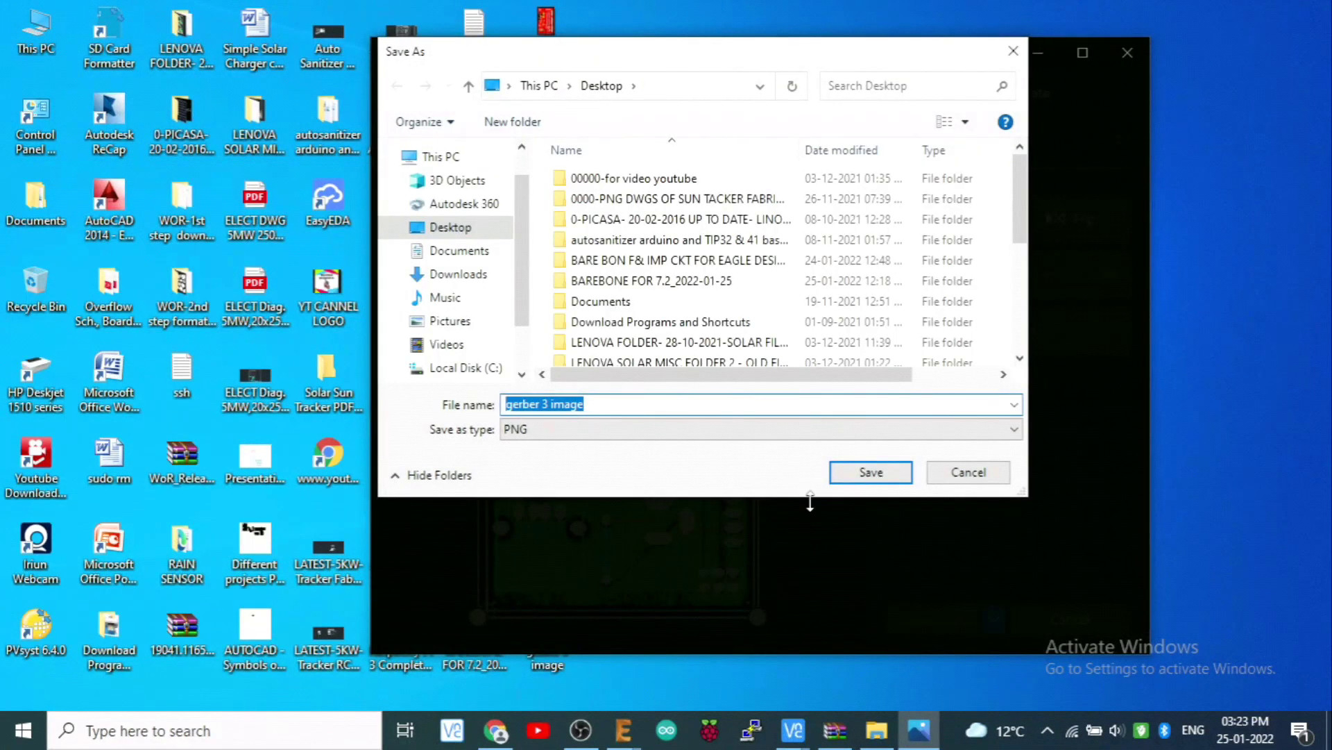
left_click(859, 472)
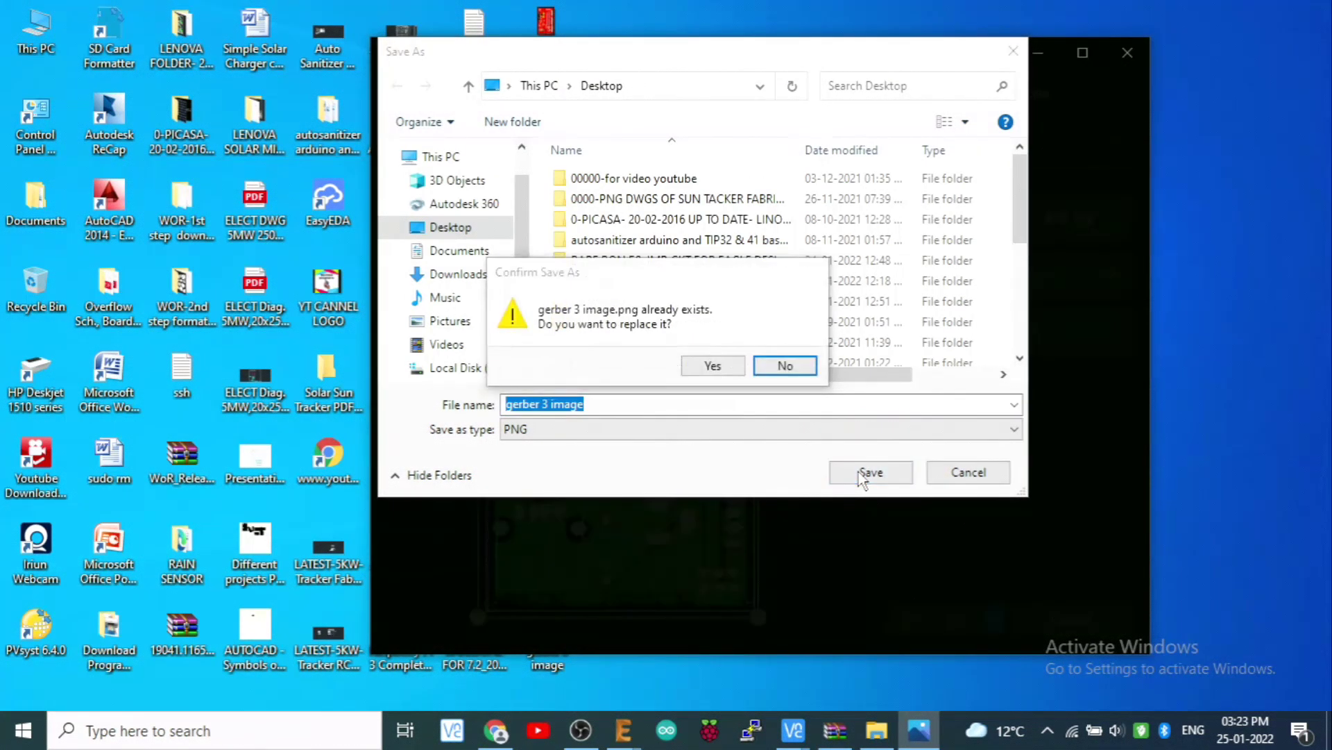
left_click(711, 368)
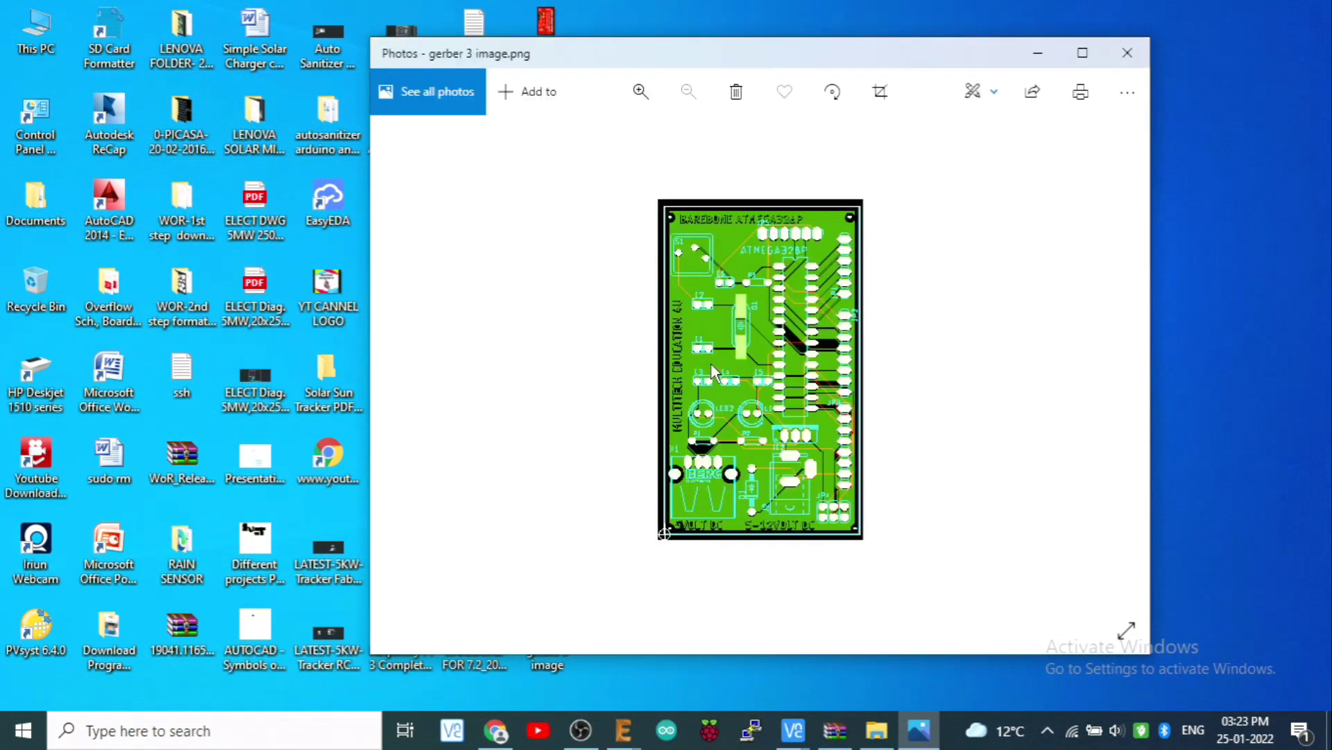
Close Photos, reopen gerber 3 image.png to verify the crop, then close Photos again
left_click(1128, 54)
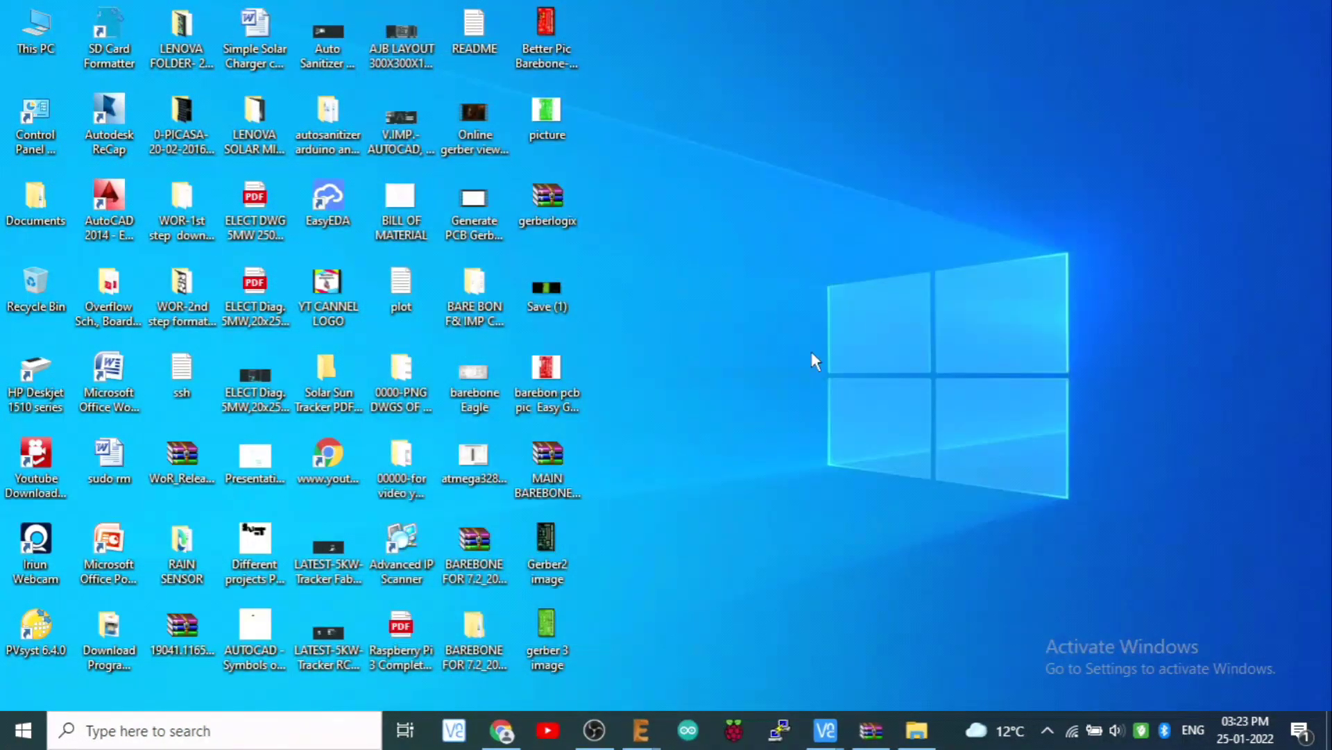
double_click(542, 634)
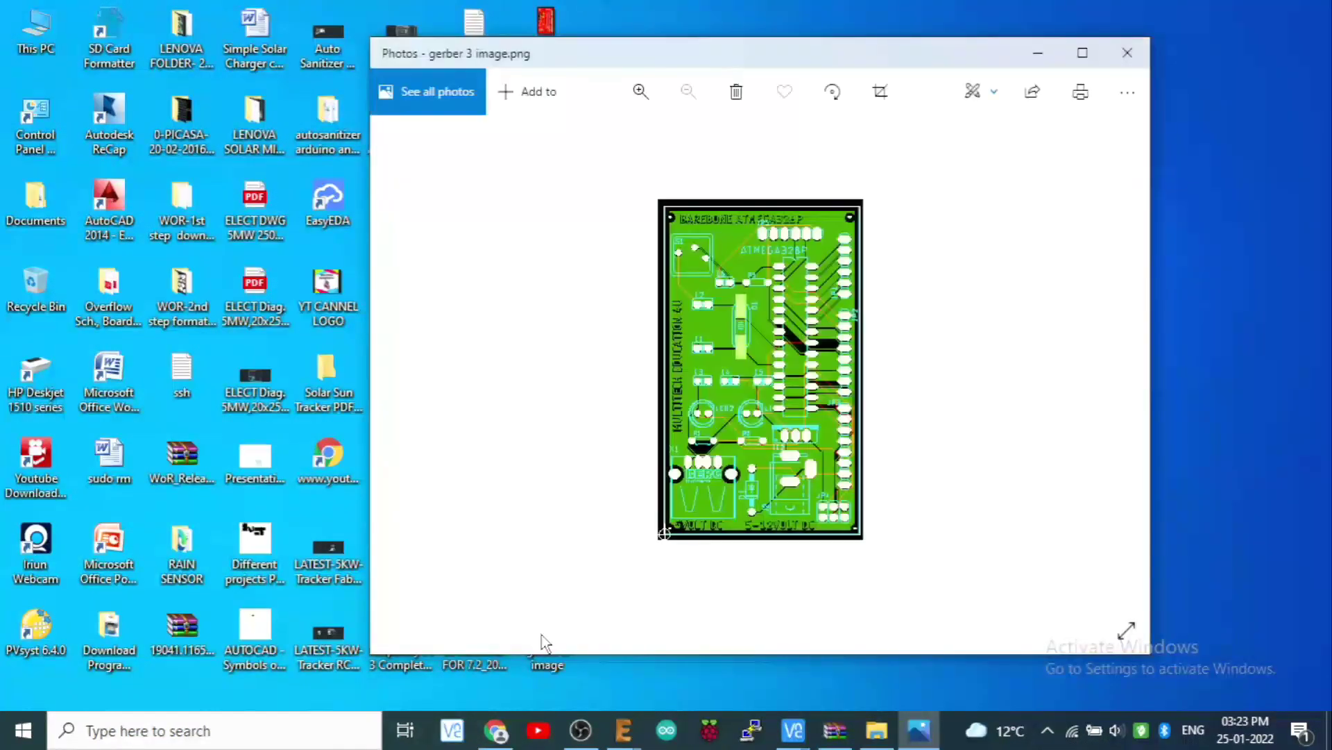
left_click(1126, 54)
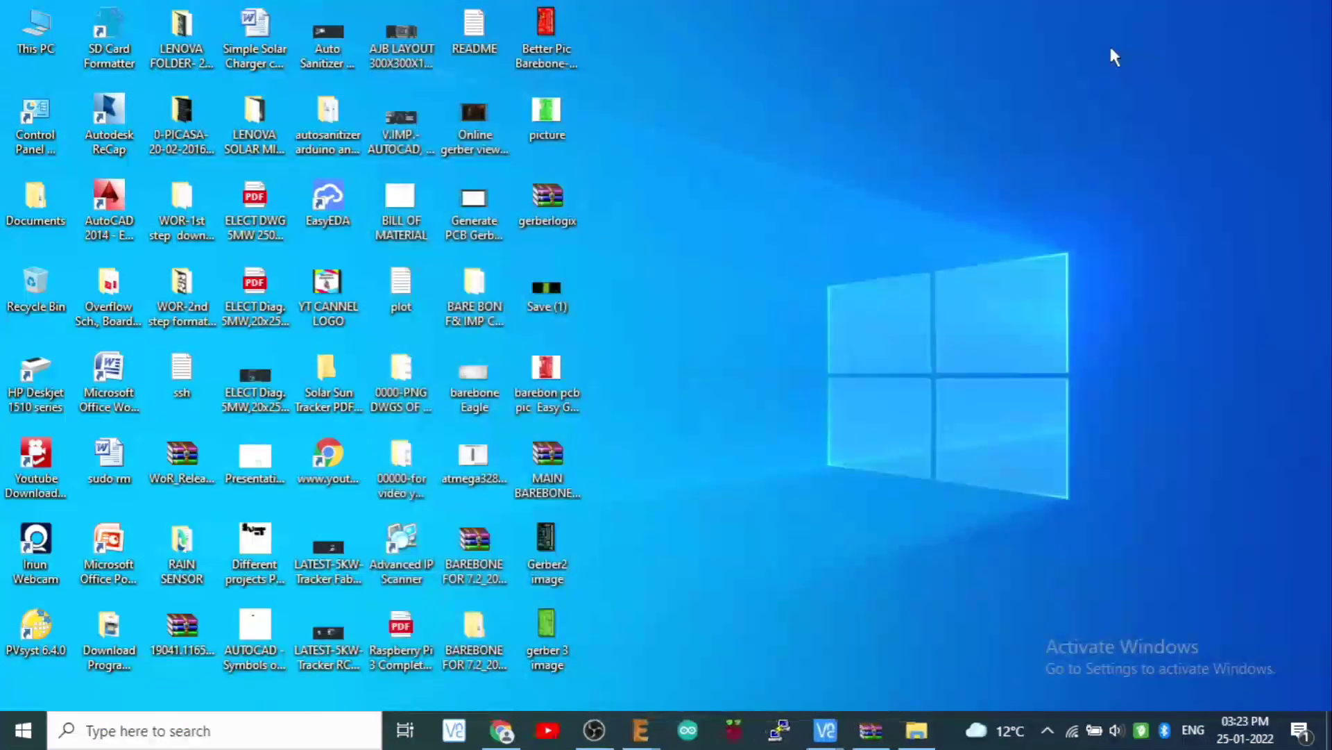